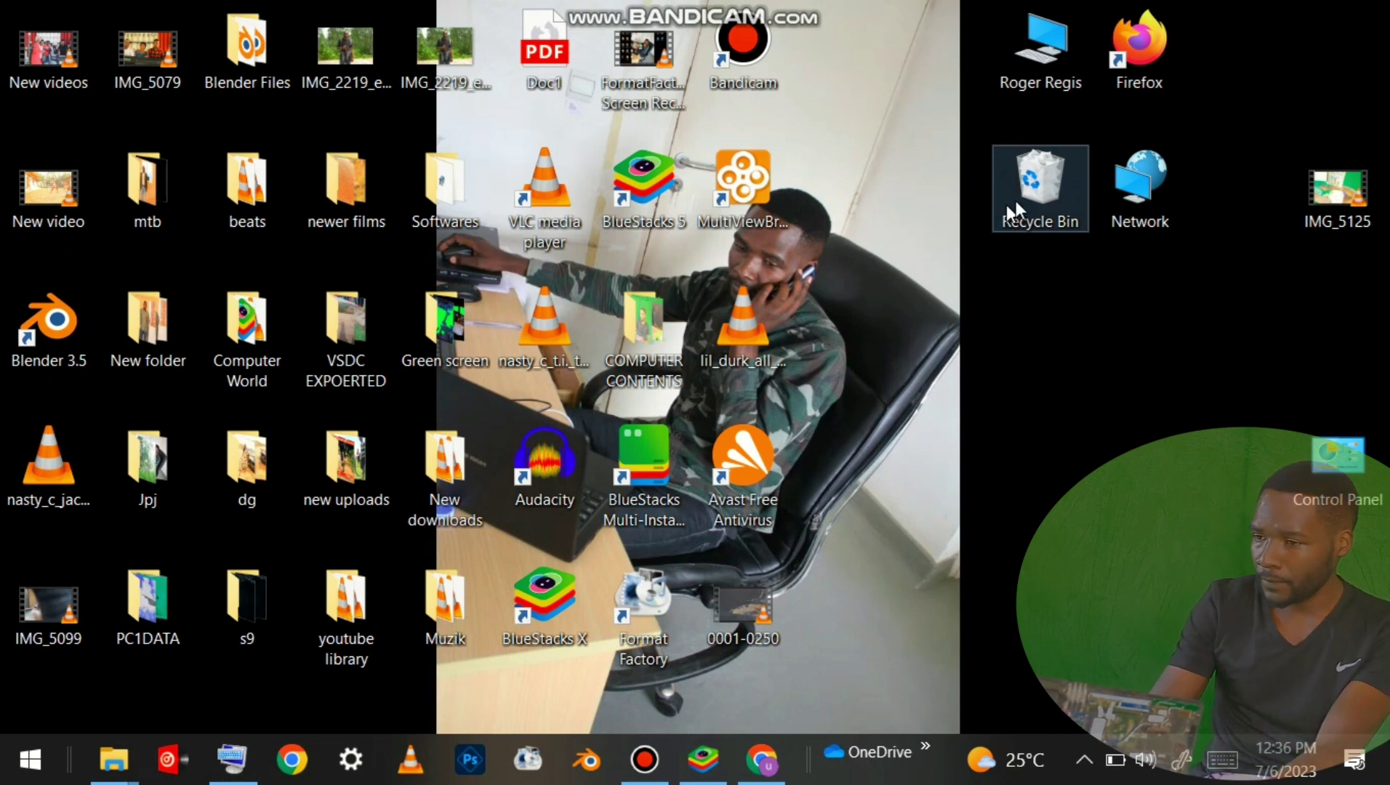
# Step: Refresh the desktop from its context menu, then bring up the Start menu app list
pyautogui.rightClick(1013, 314)
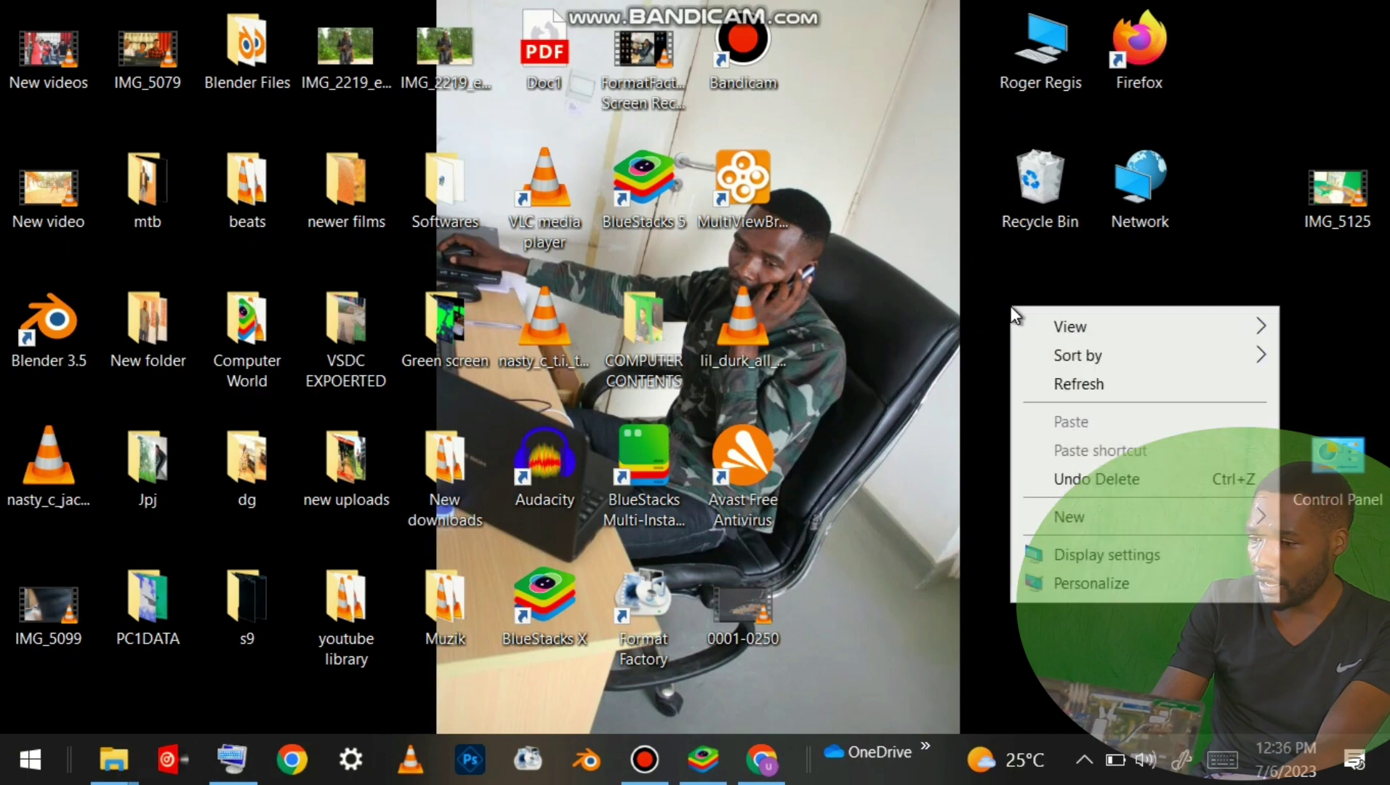
pyautogui.click(1081, 386)
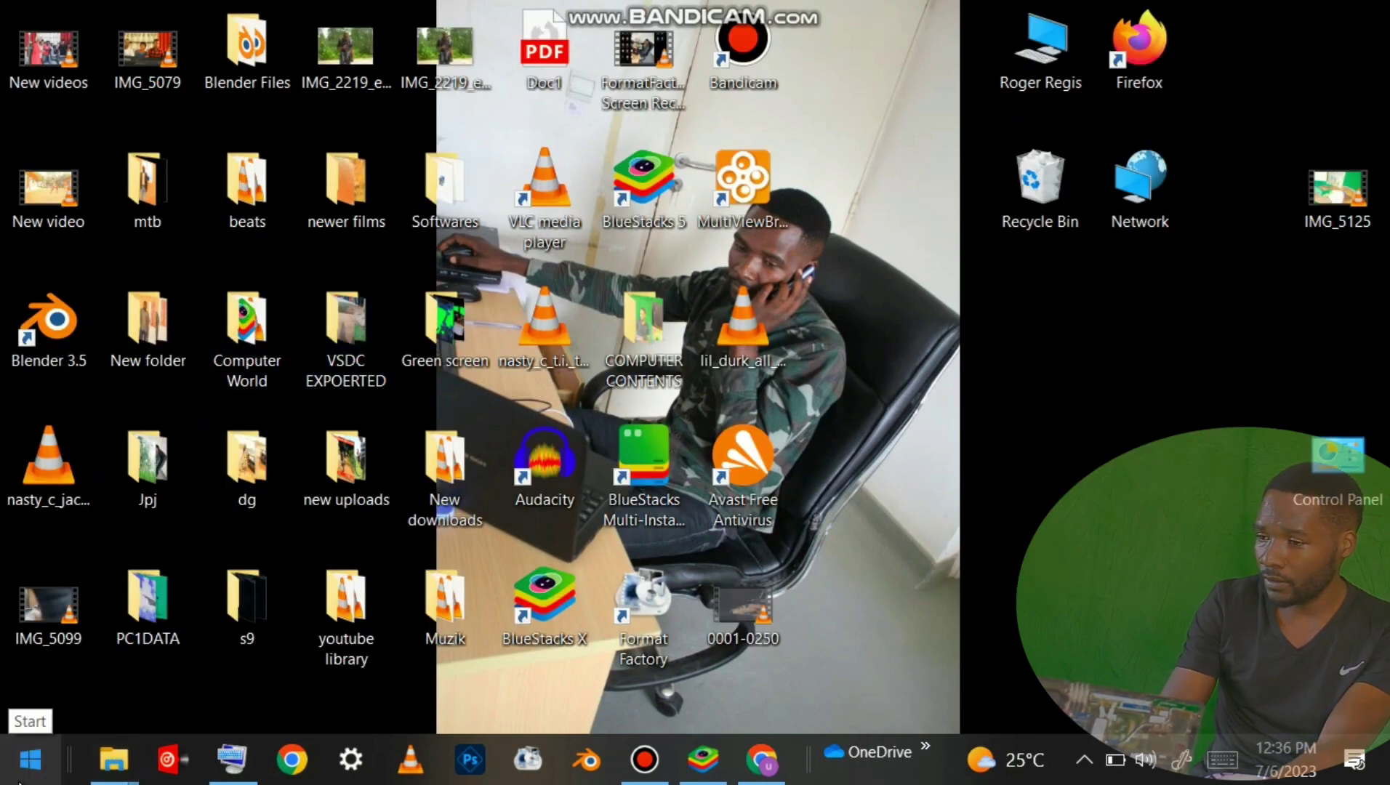
pyautogui.click(29, 759)
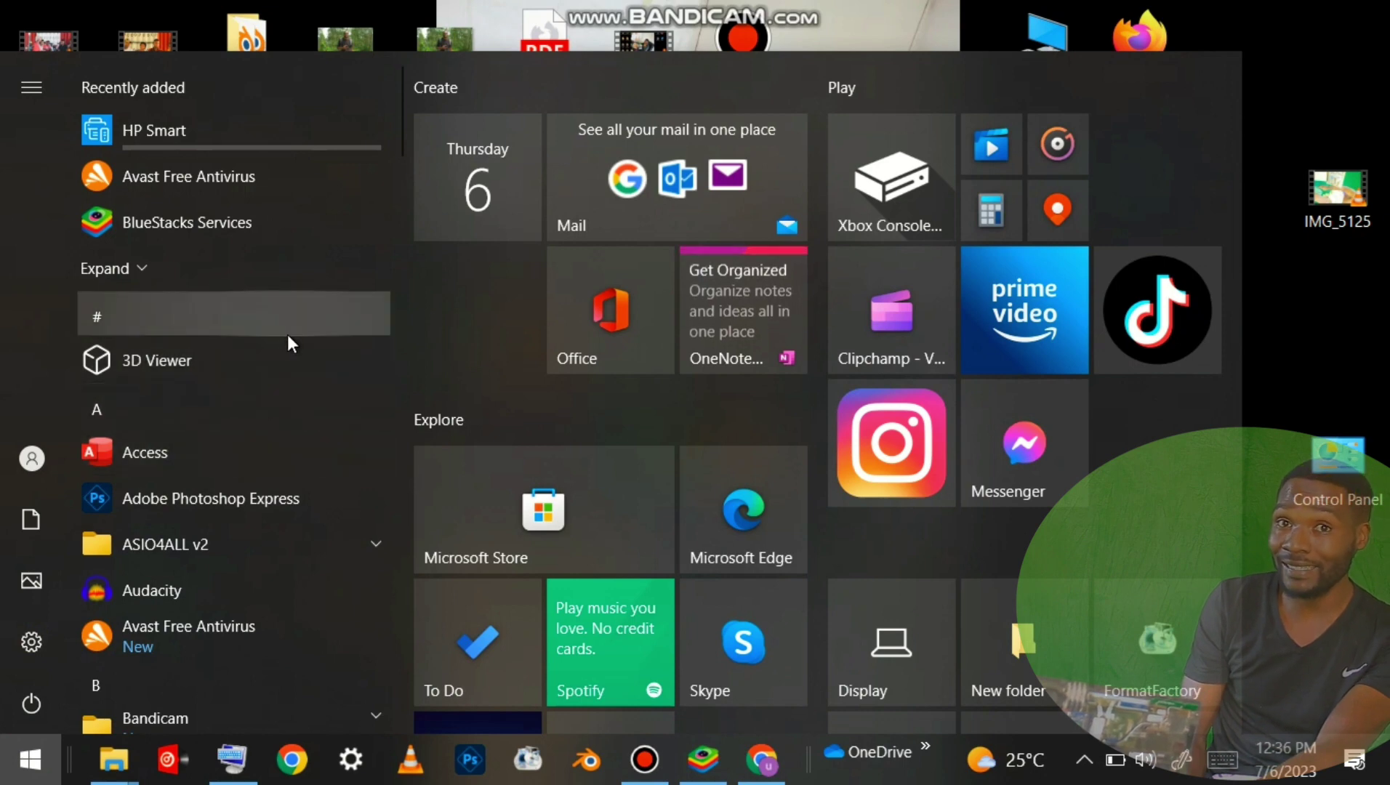
# Step: Scroll the installed apps down to the E entries and launch Excel
pyautogui.scroll(-2, 287, 335)
pyautogui.scroll(-1, 280, 333)
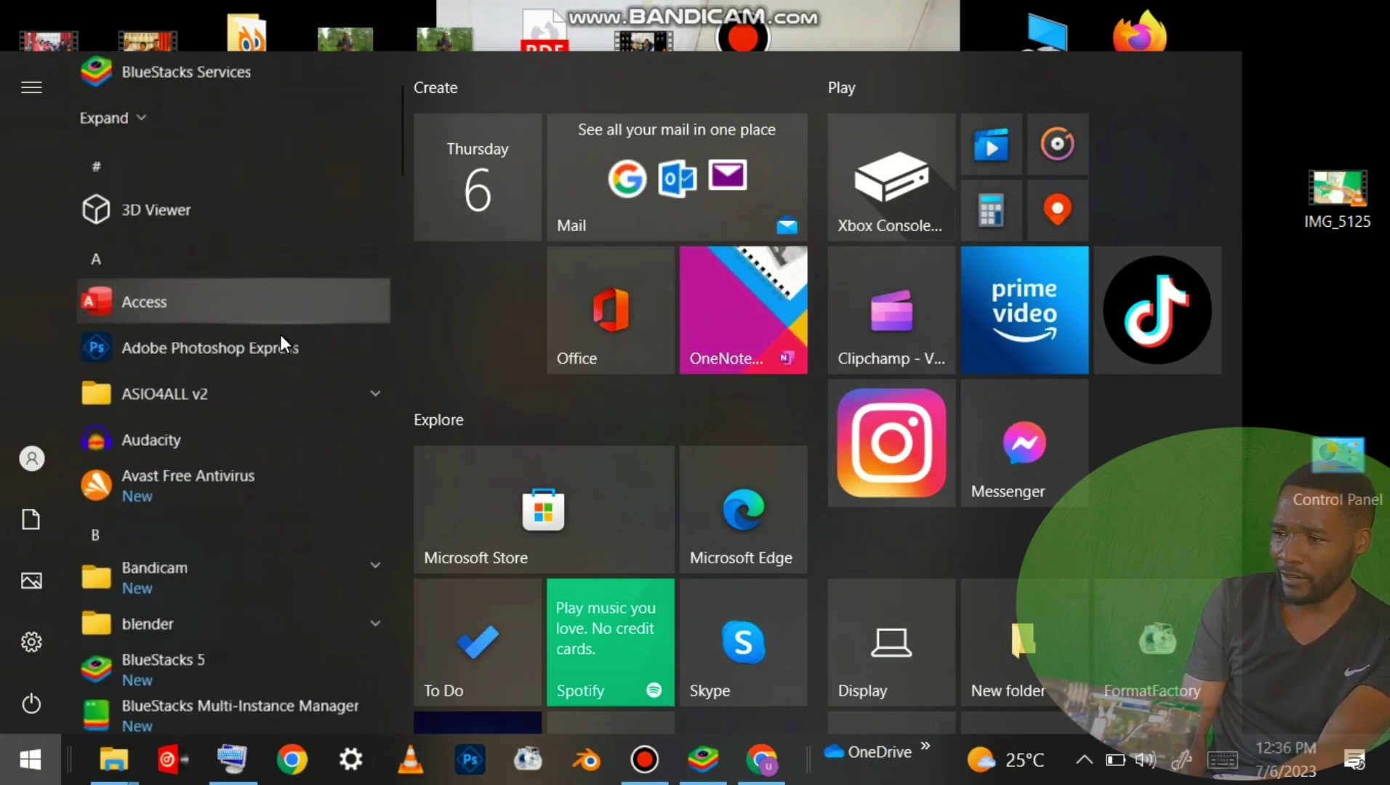
pyautogui.scroll(-1, 280, 335)
pyautogui.scroll(-2, 280, 335)
pyautogui.scroll(-1, 275, 334)
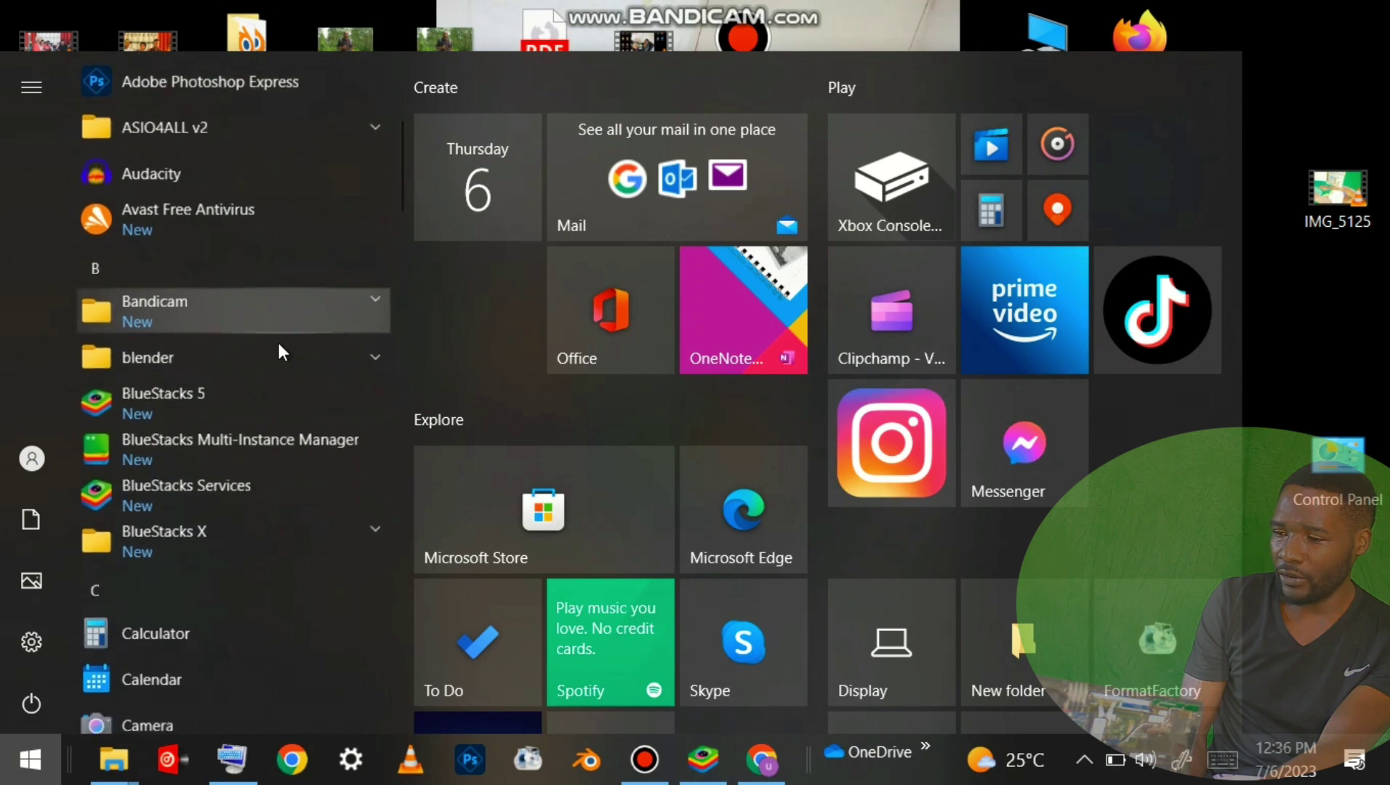
pyautogui.scroll(-1, 279, 346)
pyautogui.scroll(-1, 281, 349)
pyautogui.scroll(-3, 285, 354)
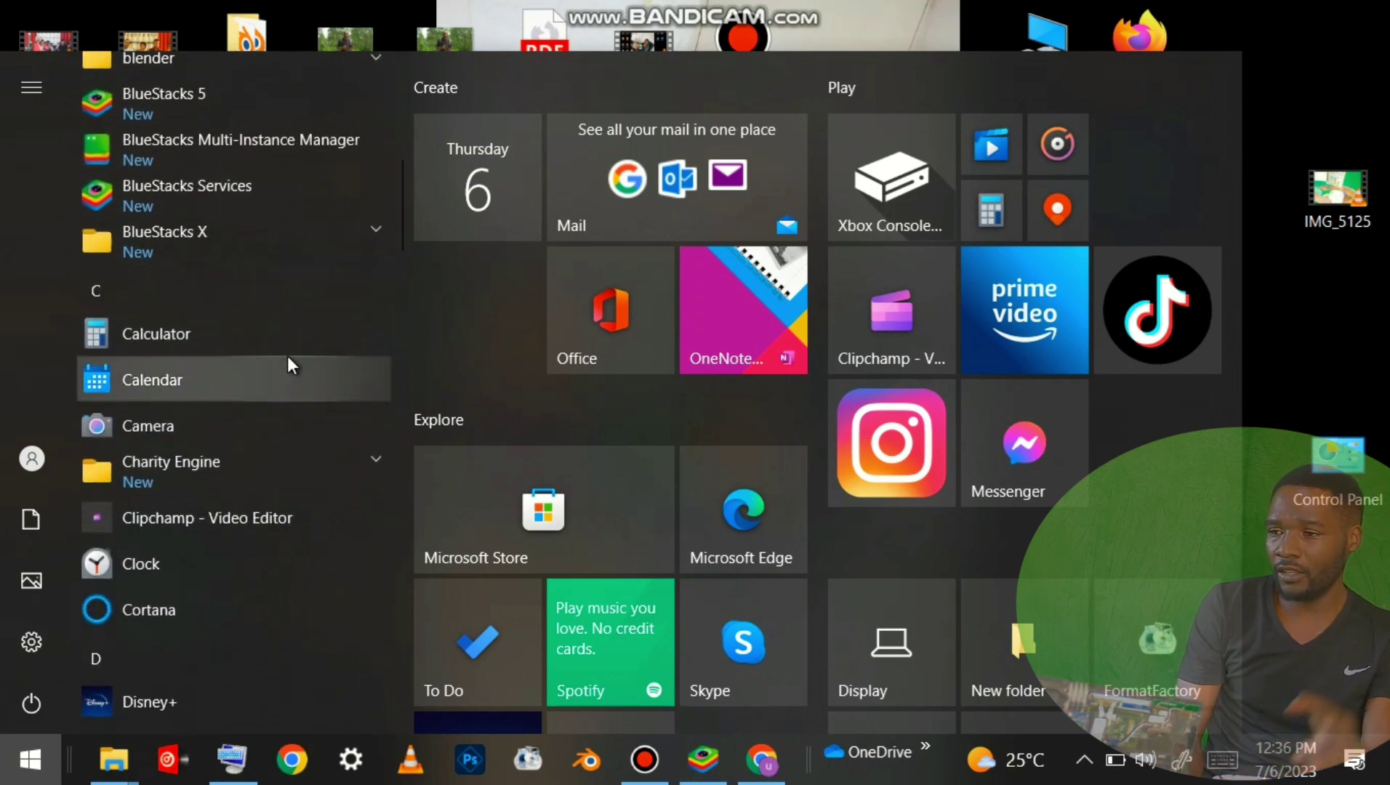
pyautogui.scroll(-1, 286, 355)
pyautogui.scroll(-1, 287, 354)
pyautogui.scroll(-1, 287, 350)
pyautogui.scroll(-1, 284, 346)
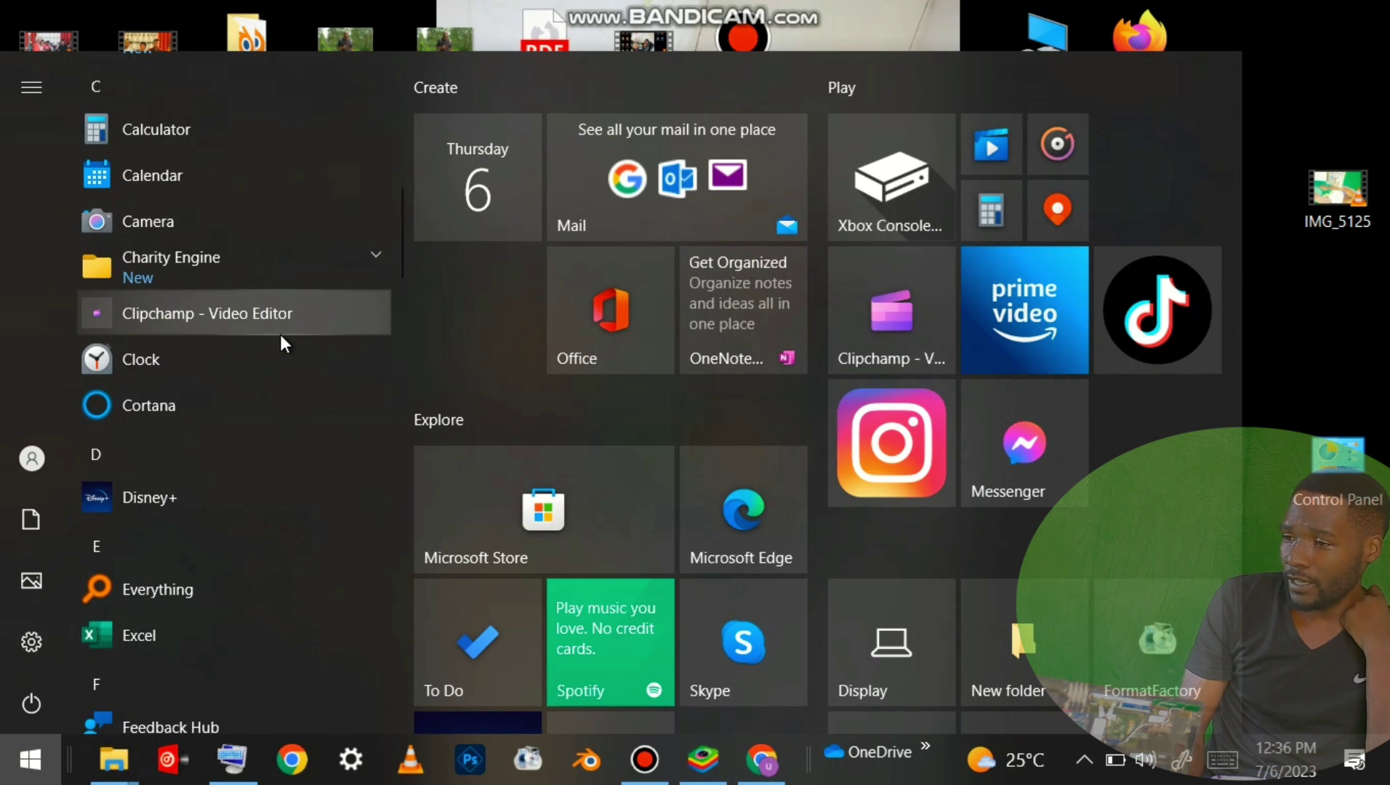
pyautogui.scroll(-1, 280, 335)
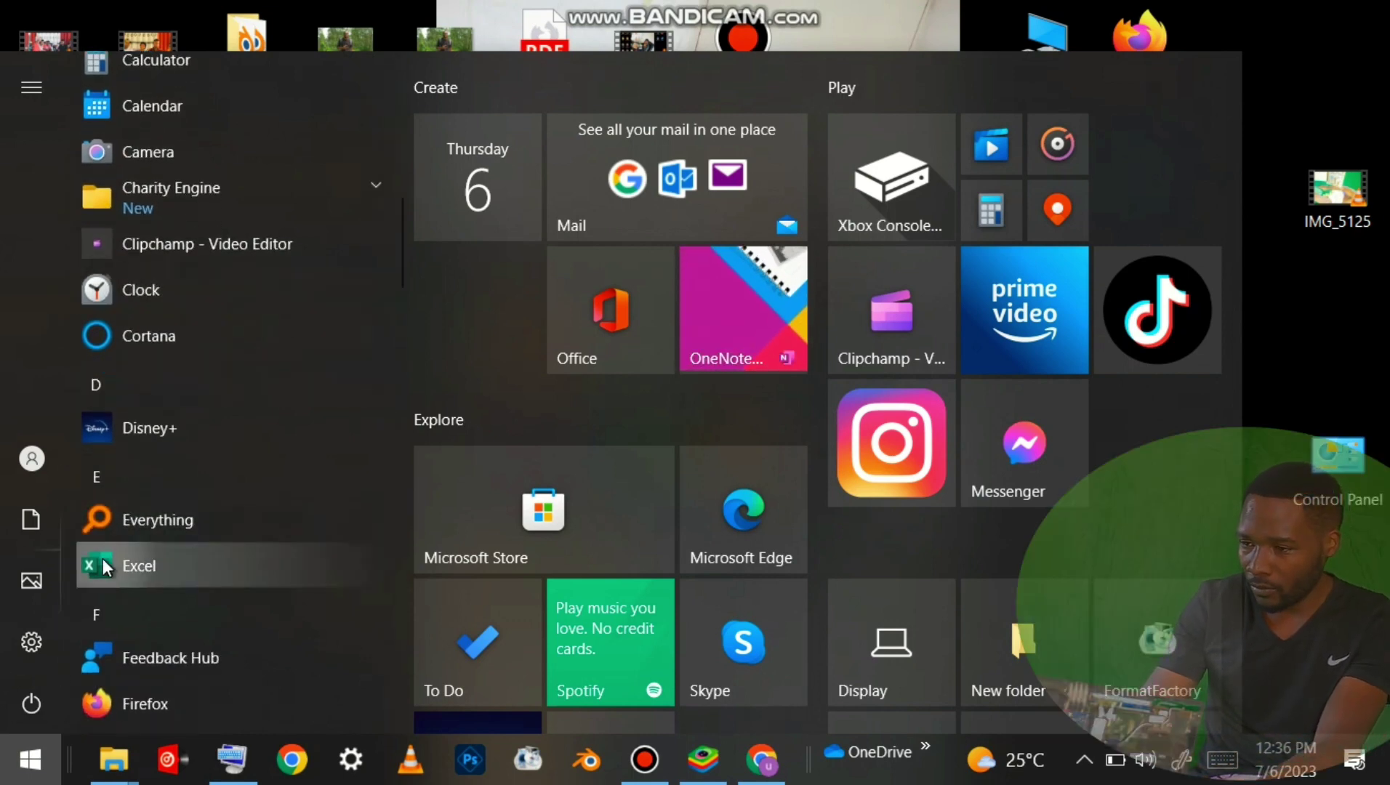
pyautogui.click(160, 569)
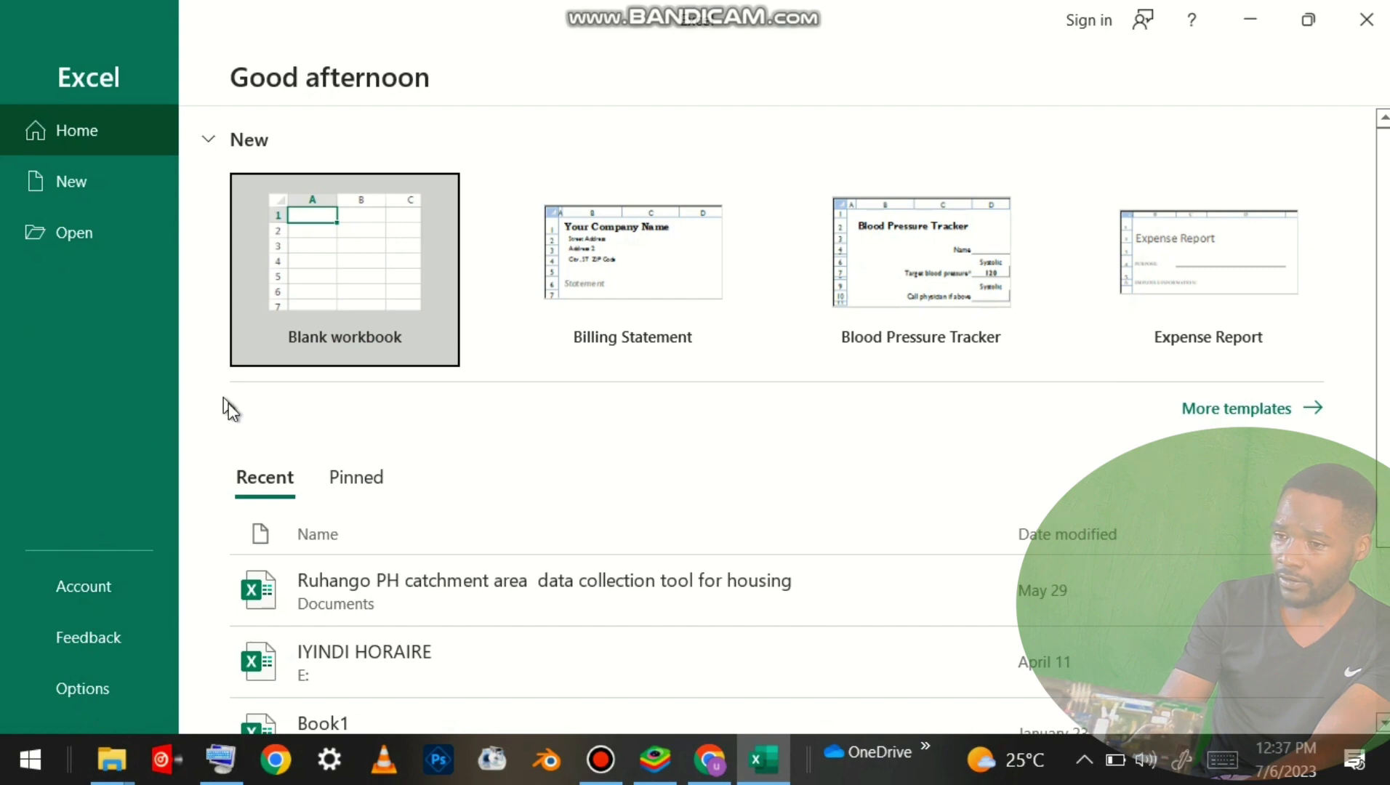
# Step: Choose Blank workbook on the start screen to get an empty Sheet1
pyautogui.click(331, 260)
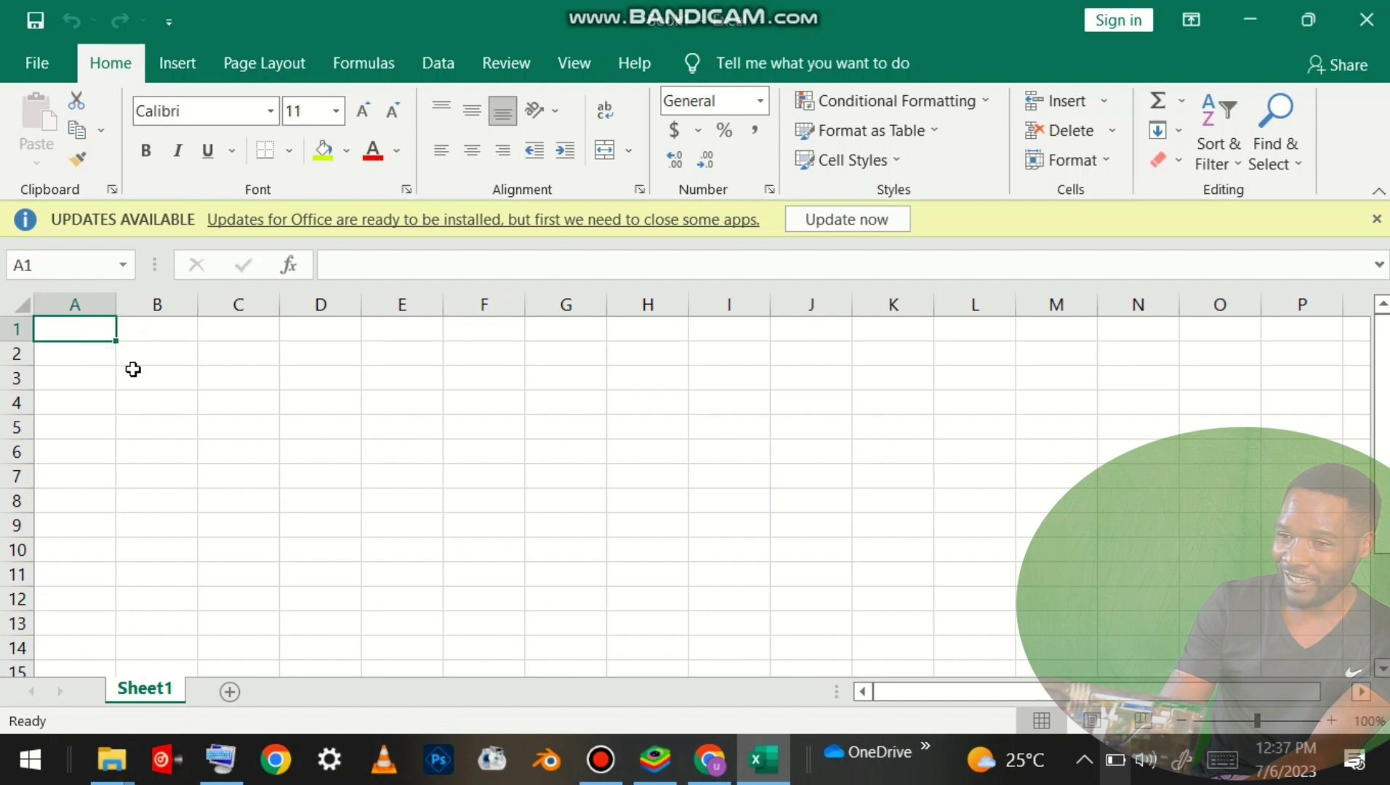
# Step: Select B2:F7 and start inserting a table from the Insert ribbon
pyautogui.moveTo(143, 362)
pyautogui.mouseDown()
pyautogui.moveTo(520, 487)
pyautogui.moveTo(463, 485)
pyautogui.mouseUp()
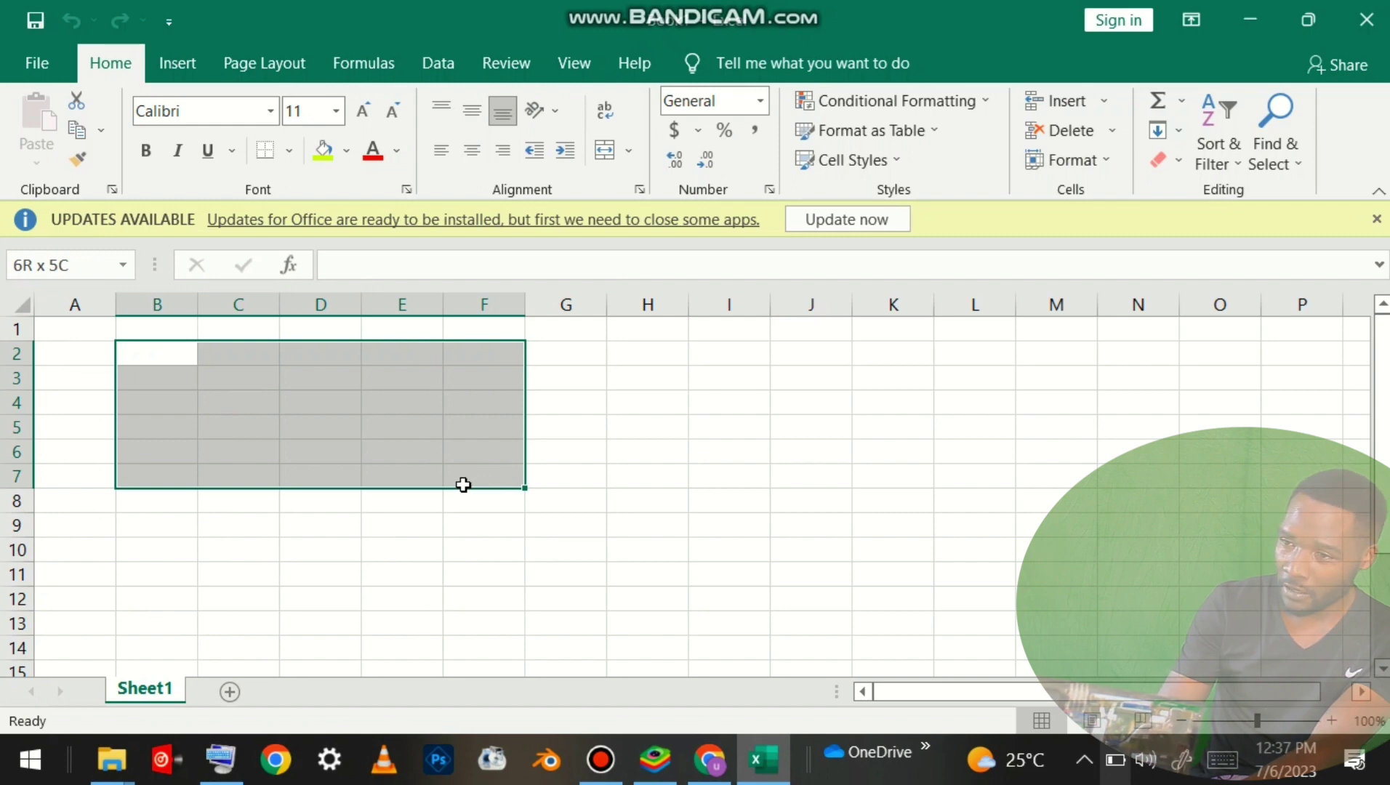
pyautogui.moveTo(463, 485)
pyautogui.mouseDown()
pyautogui.moveTo(446, 495)
pyautogui.moveTo(456, 487)
pyautogui.mouseUp()
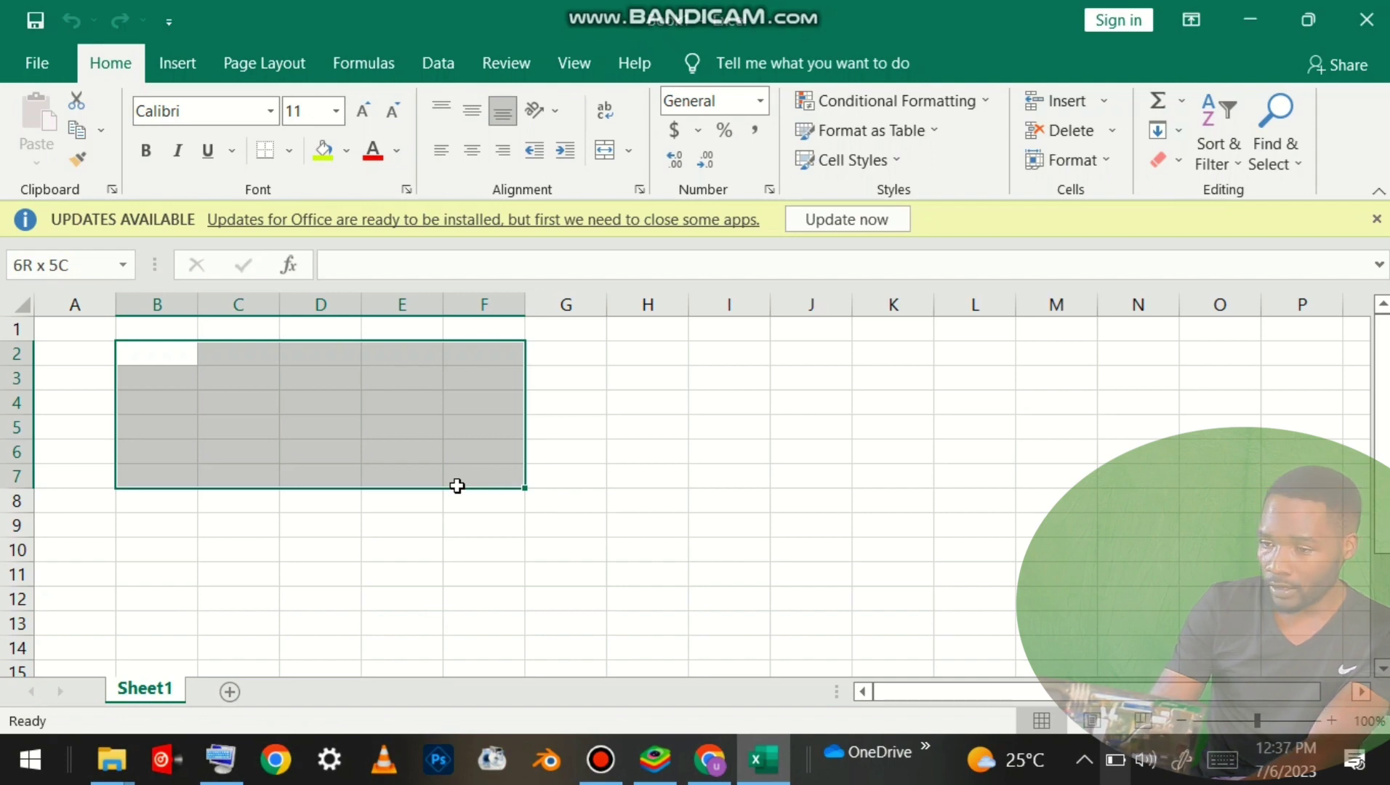
pyautogui.click(195, 59)
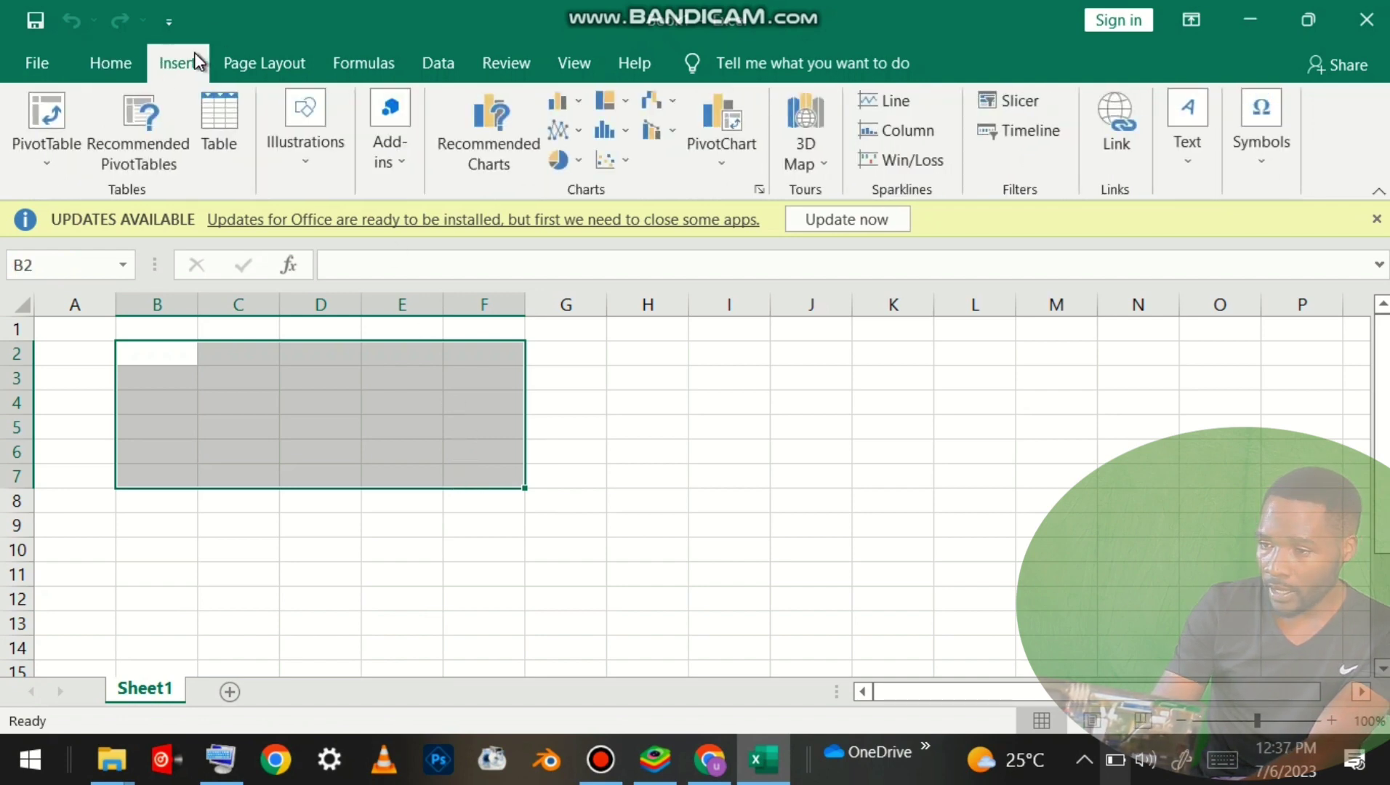
pyautogui.click(227, 151)
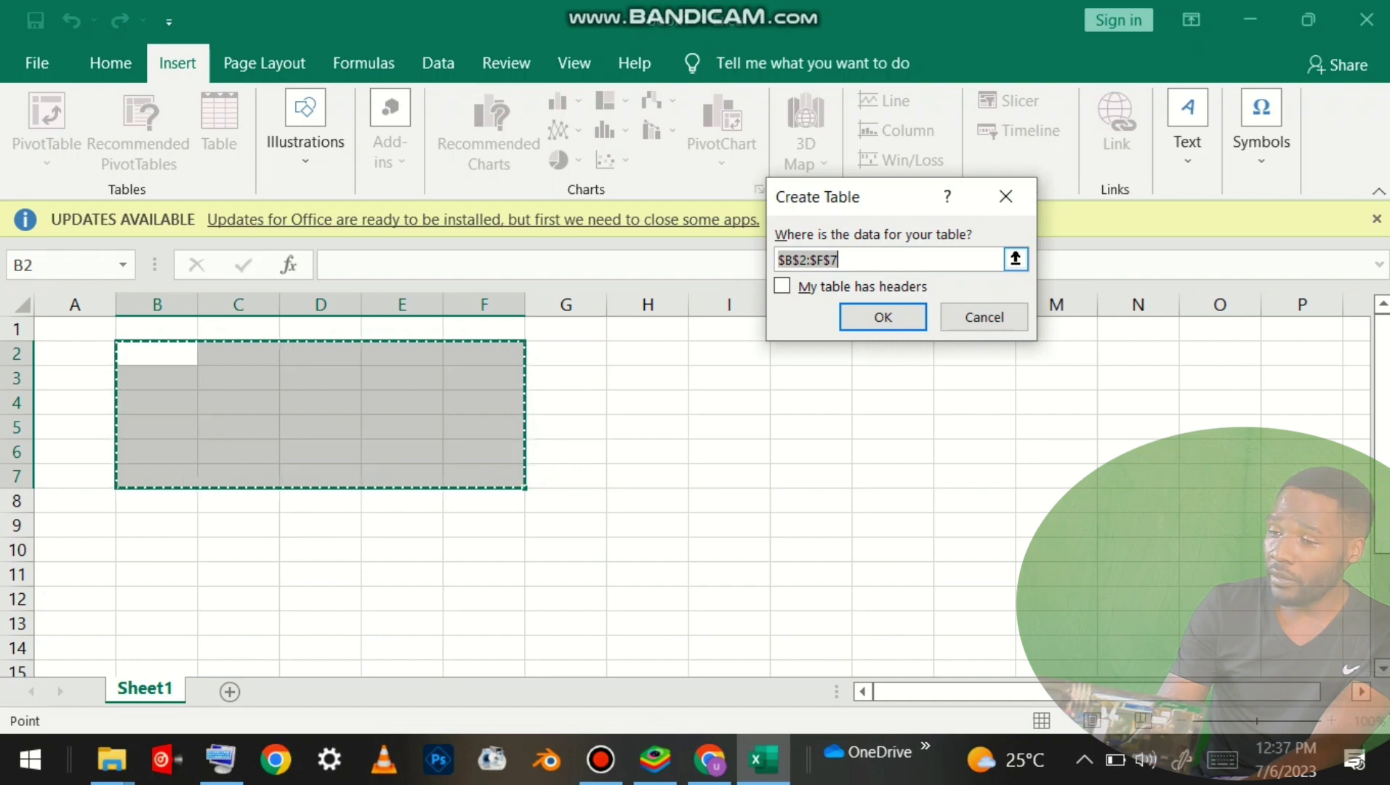
# Step: Change the Create Table range to $B$2:$F$8 and confirm, giving headers Column1–Column5
pyautogui.moveTo(807, 260); pyautogui.dragTo(774, 262)
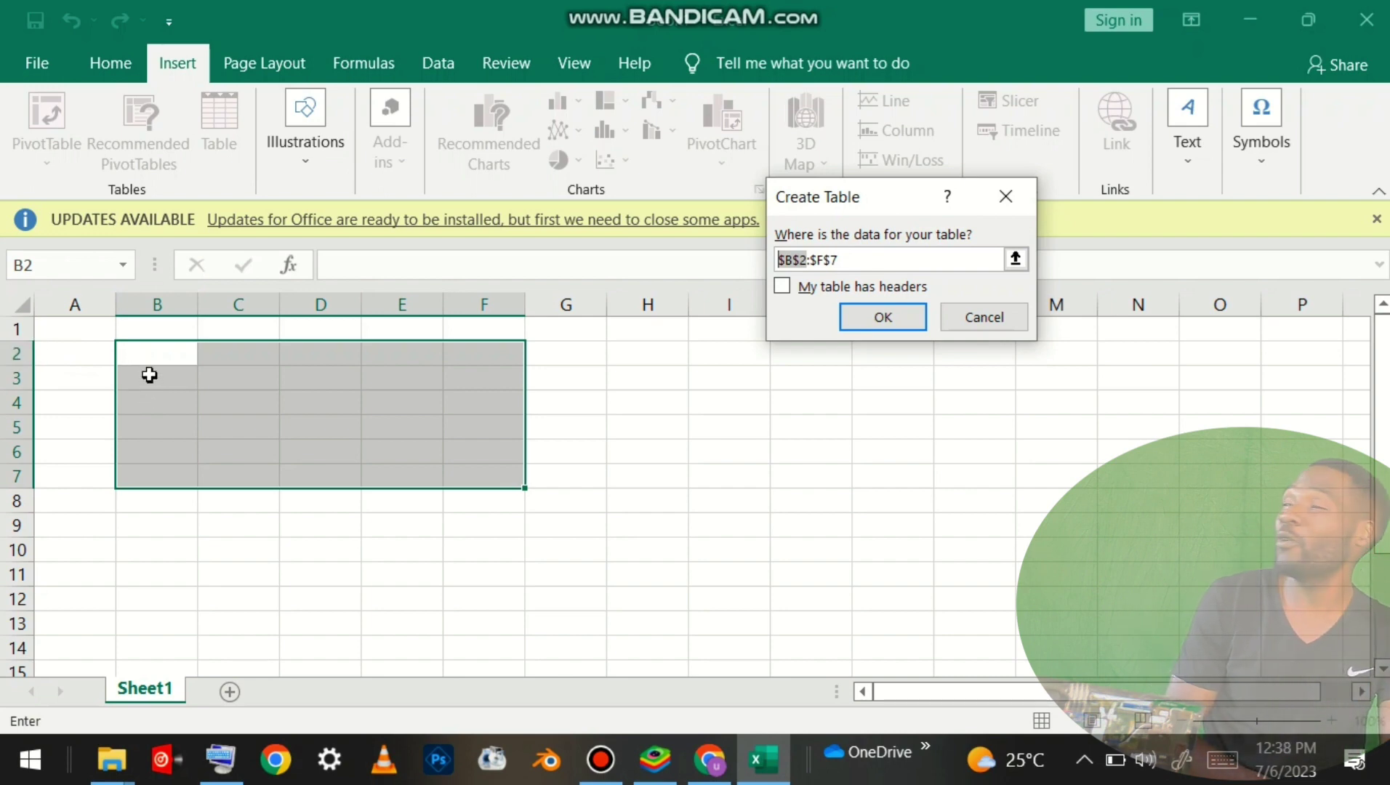
pyautogui.click(838, 259)
pyautogui.doubleClick(838, 259)
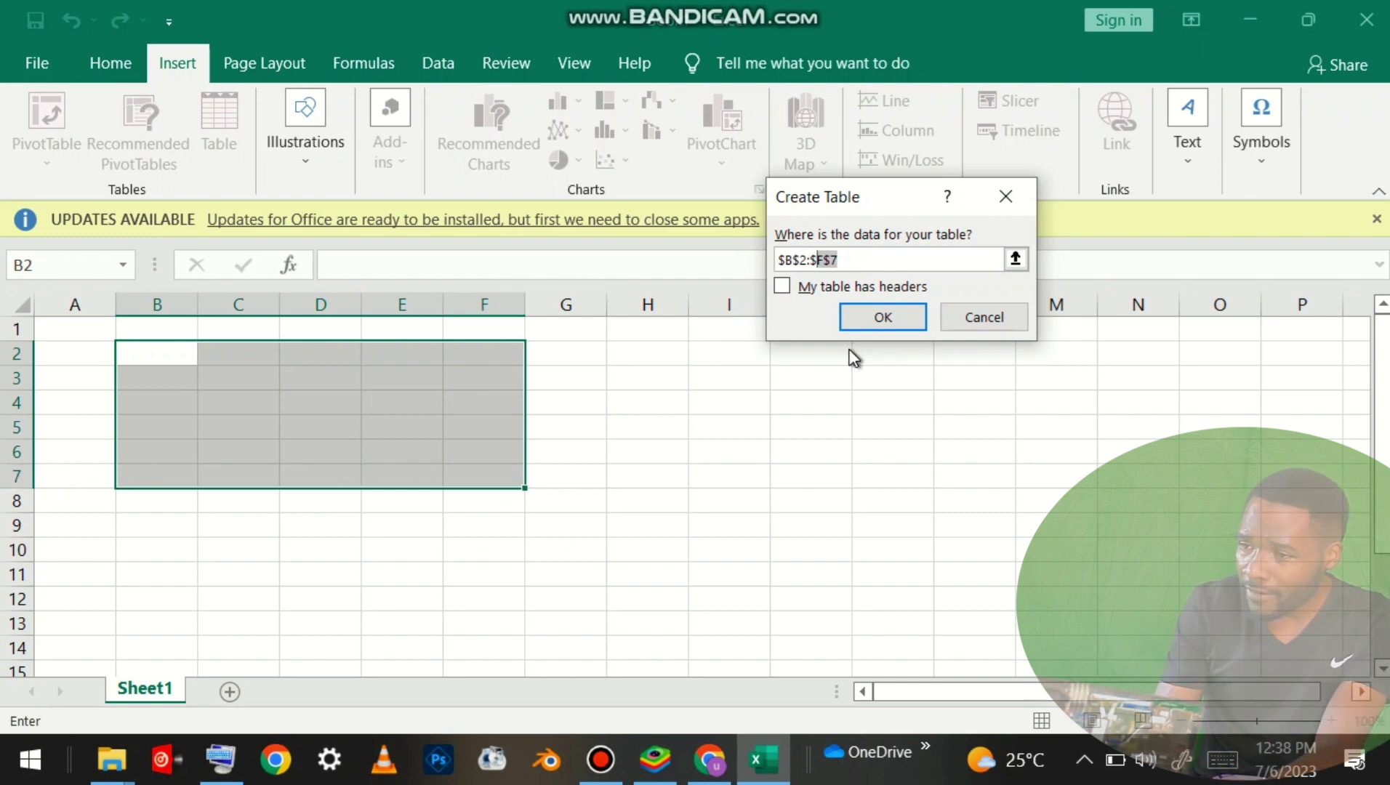
pyautogui.click(909, 322)
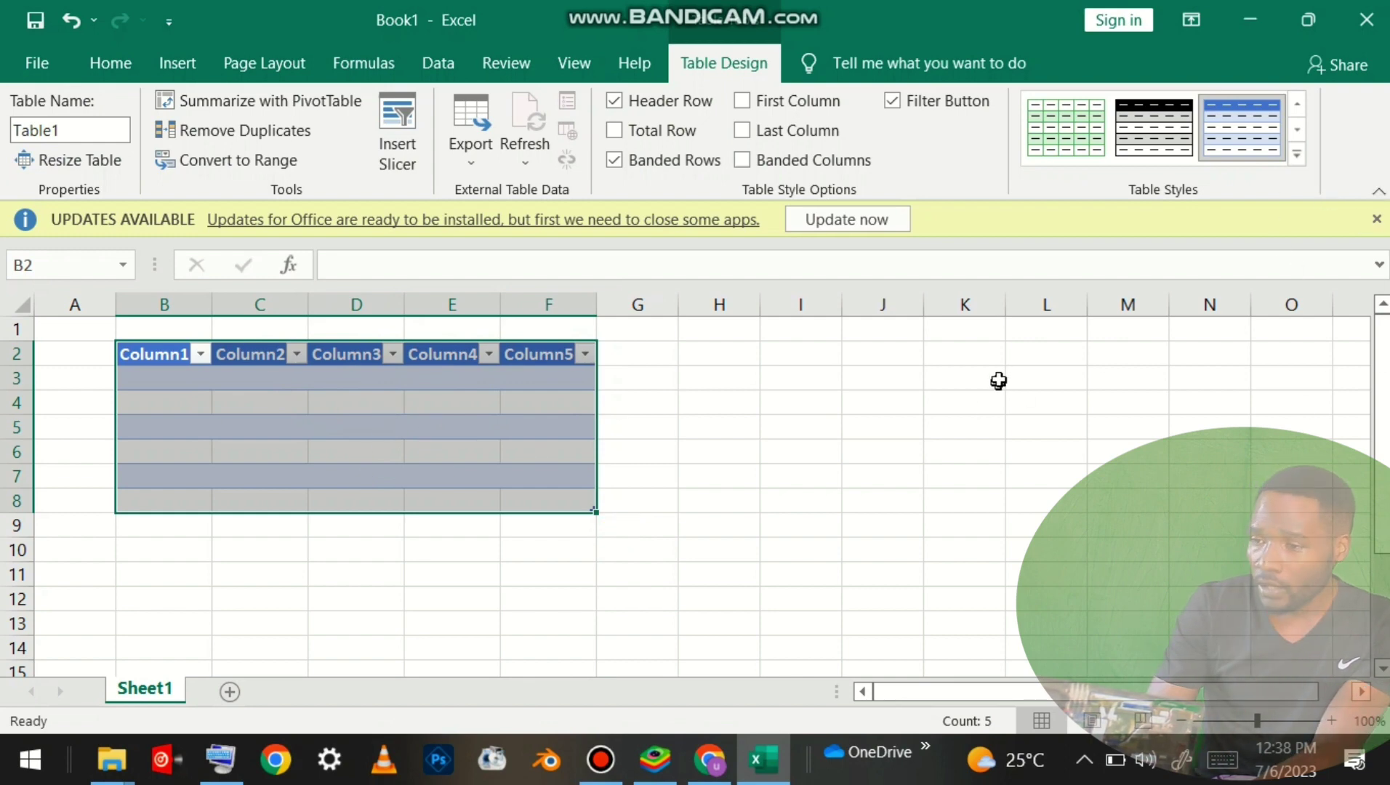
# Step: Apply the light table style with black gridlines from the Table Styles gallery
pyautogui.click(1296, 154)
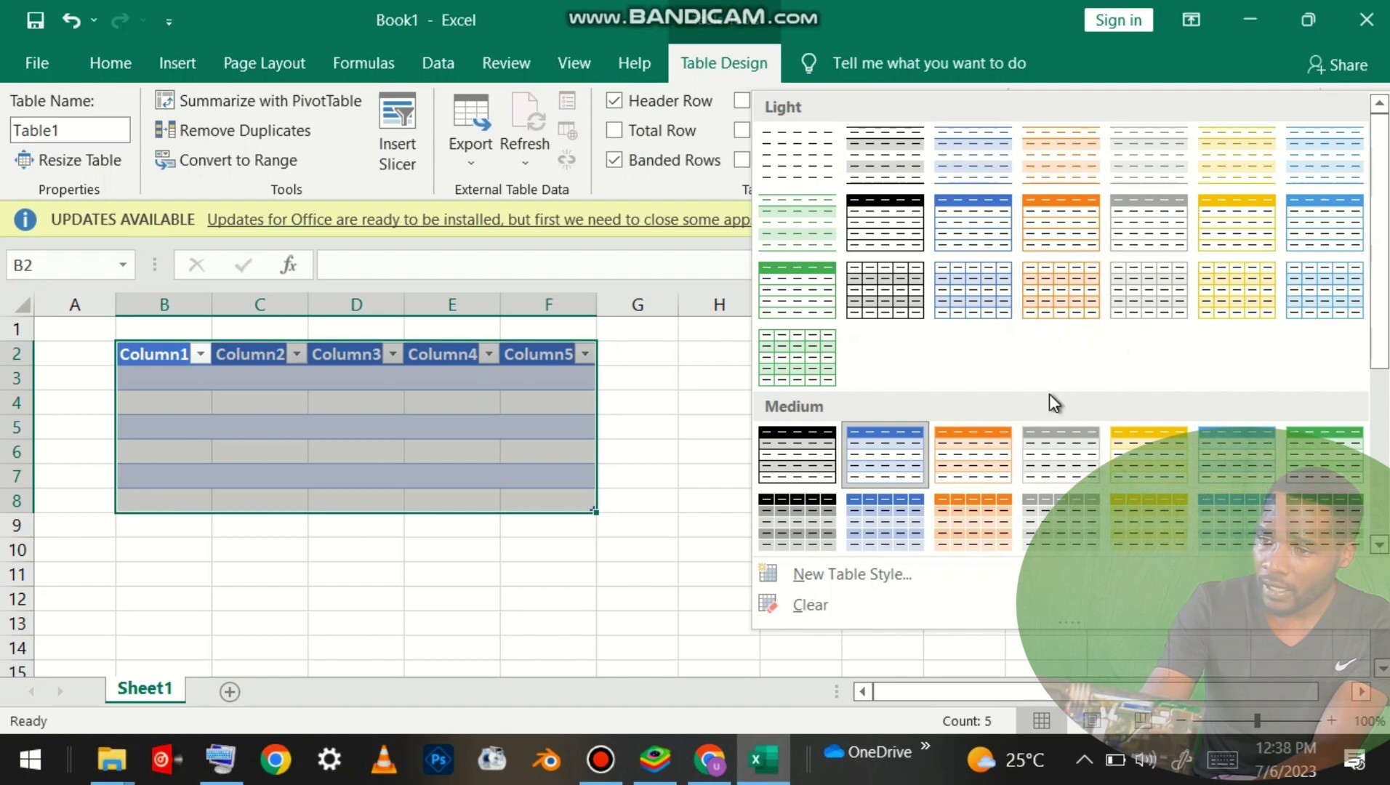
pyautogui.click(902, 289)
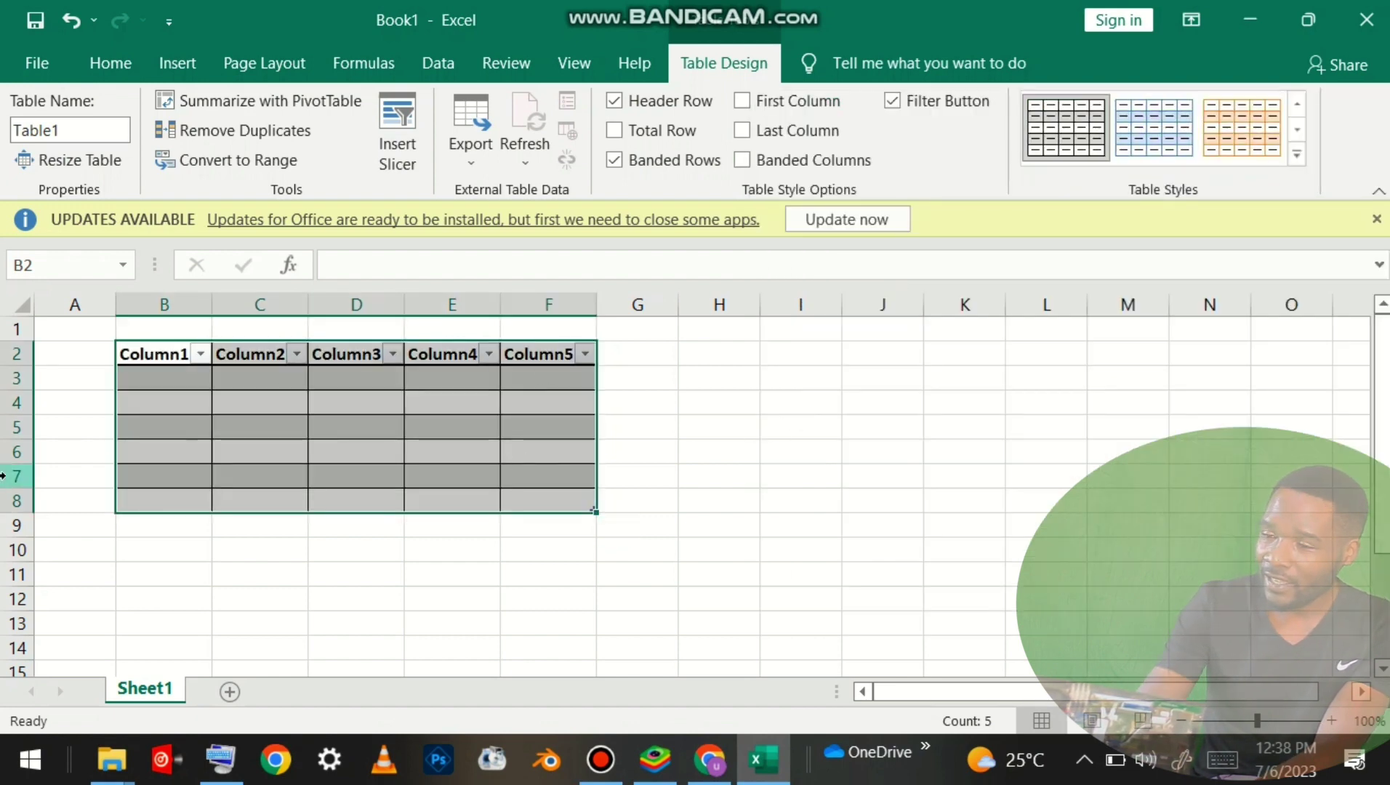
pyautogui.click(156, 428)
# Step: Click cells C5, D6, E7, E3:E4 and B2 to check the new borders
pyautogui.click(232, 429)
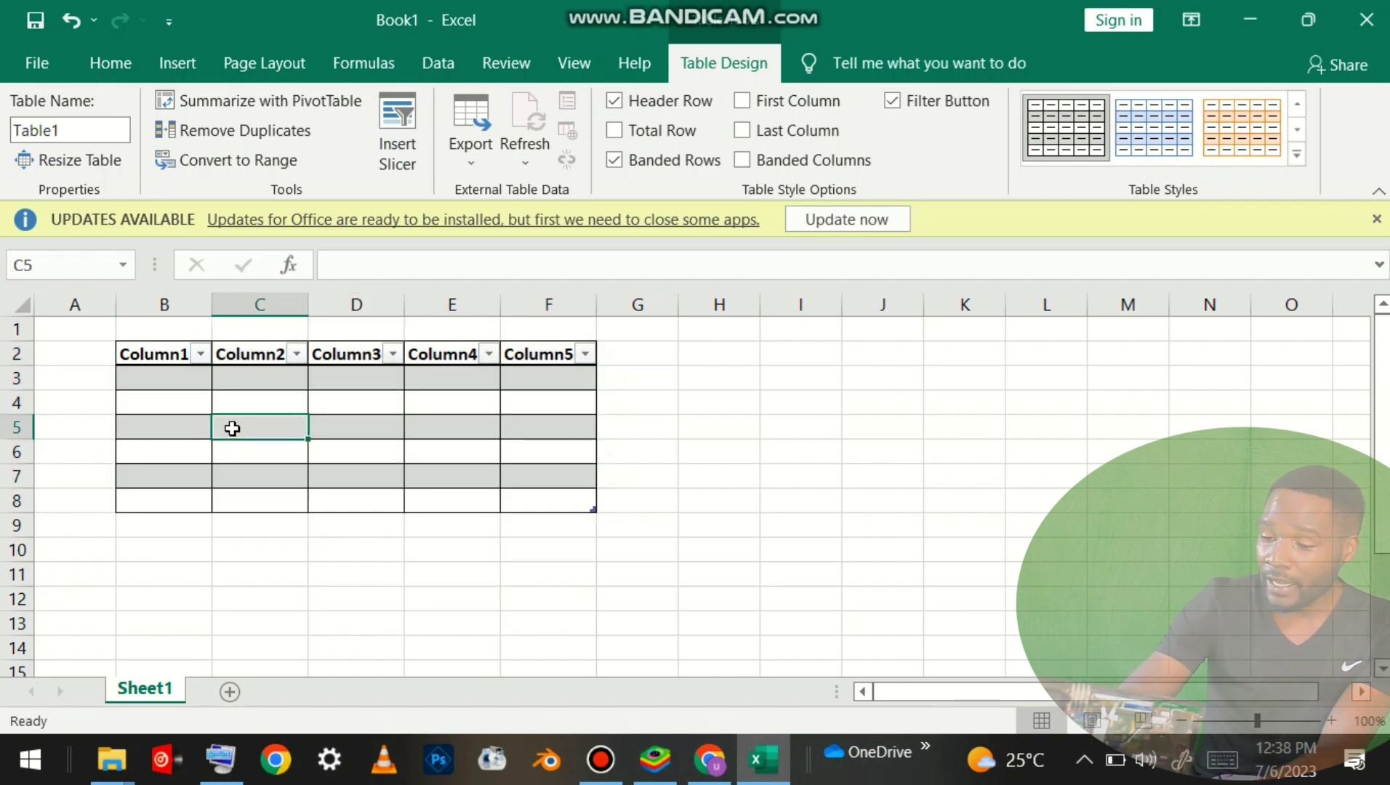
pyautogui.click(356, 448)
pyautogui.click(479, 474)
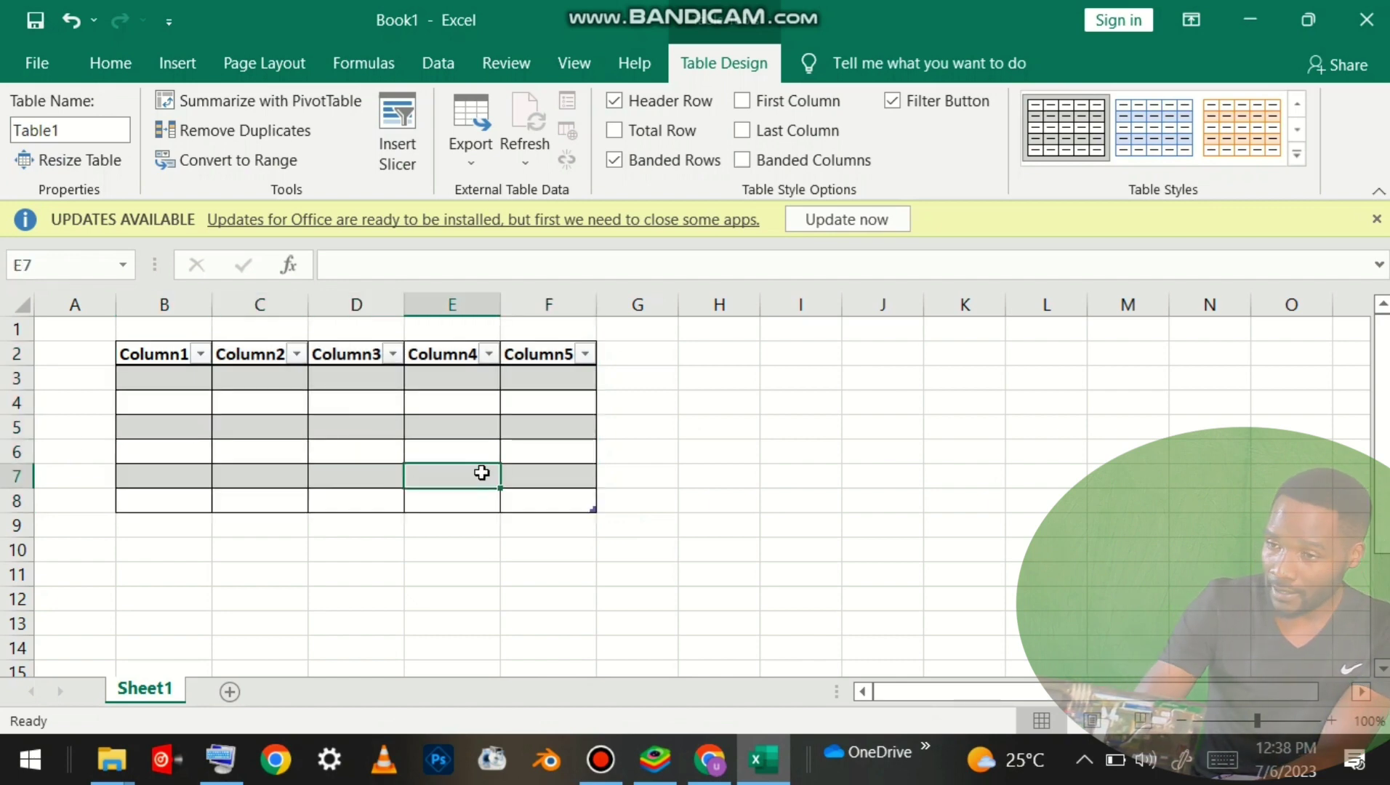
pyautogui.moveTo(452, 378); pyautogui.dragTo(441, 403)
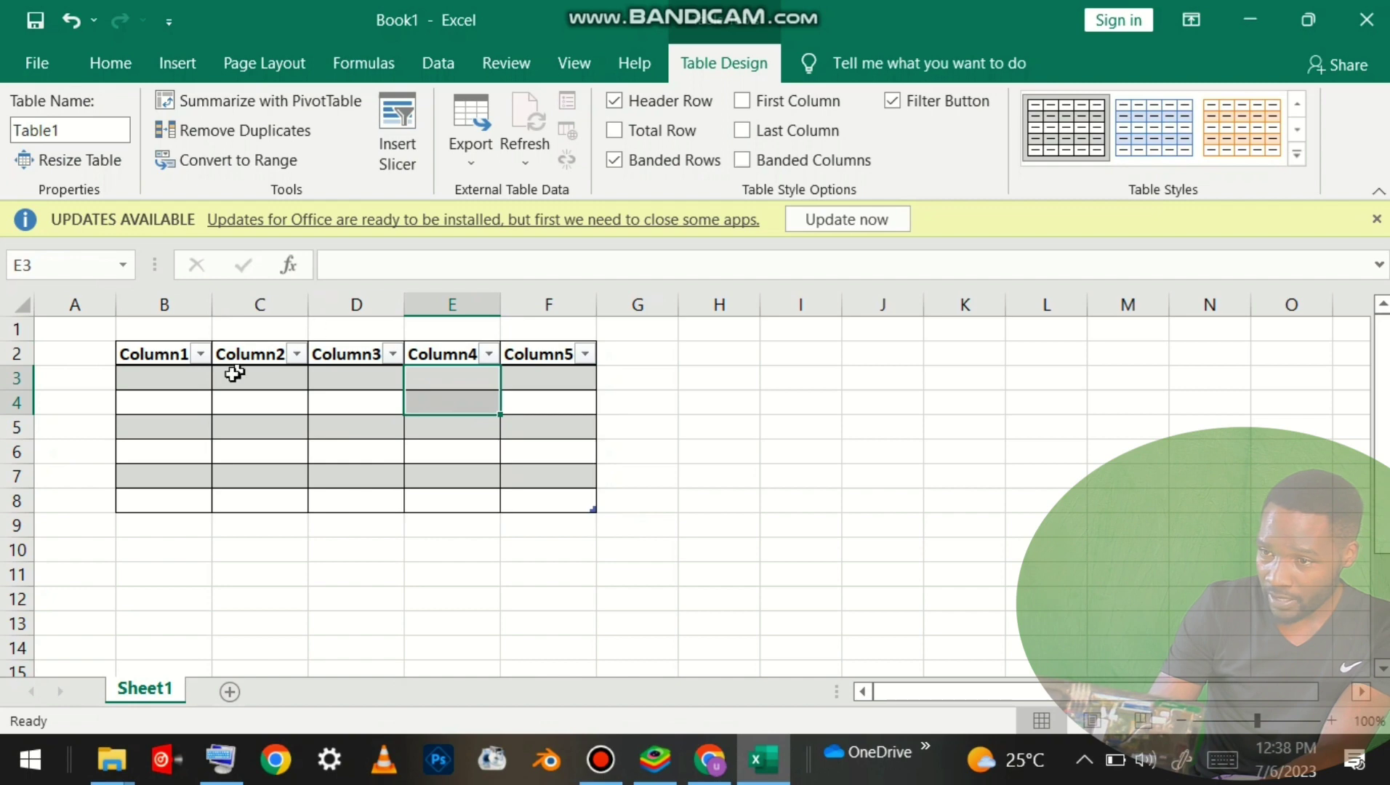
pyautogui.click(171, 356)
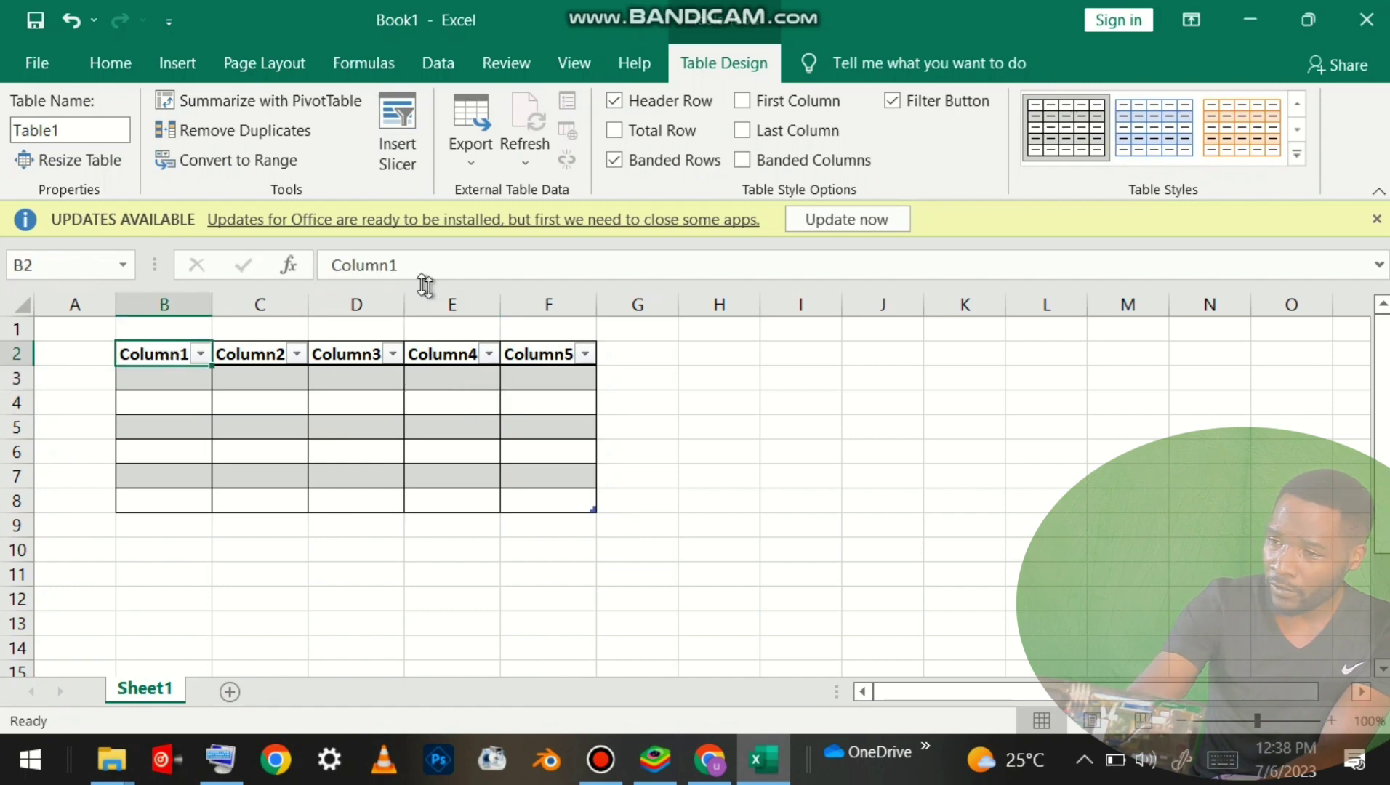
# Step: Rename the B2 header to 'number of'
pyautogui.doubleClick(364, 266)
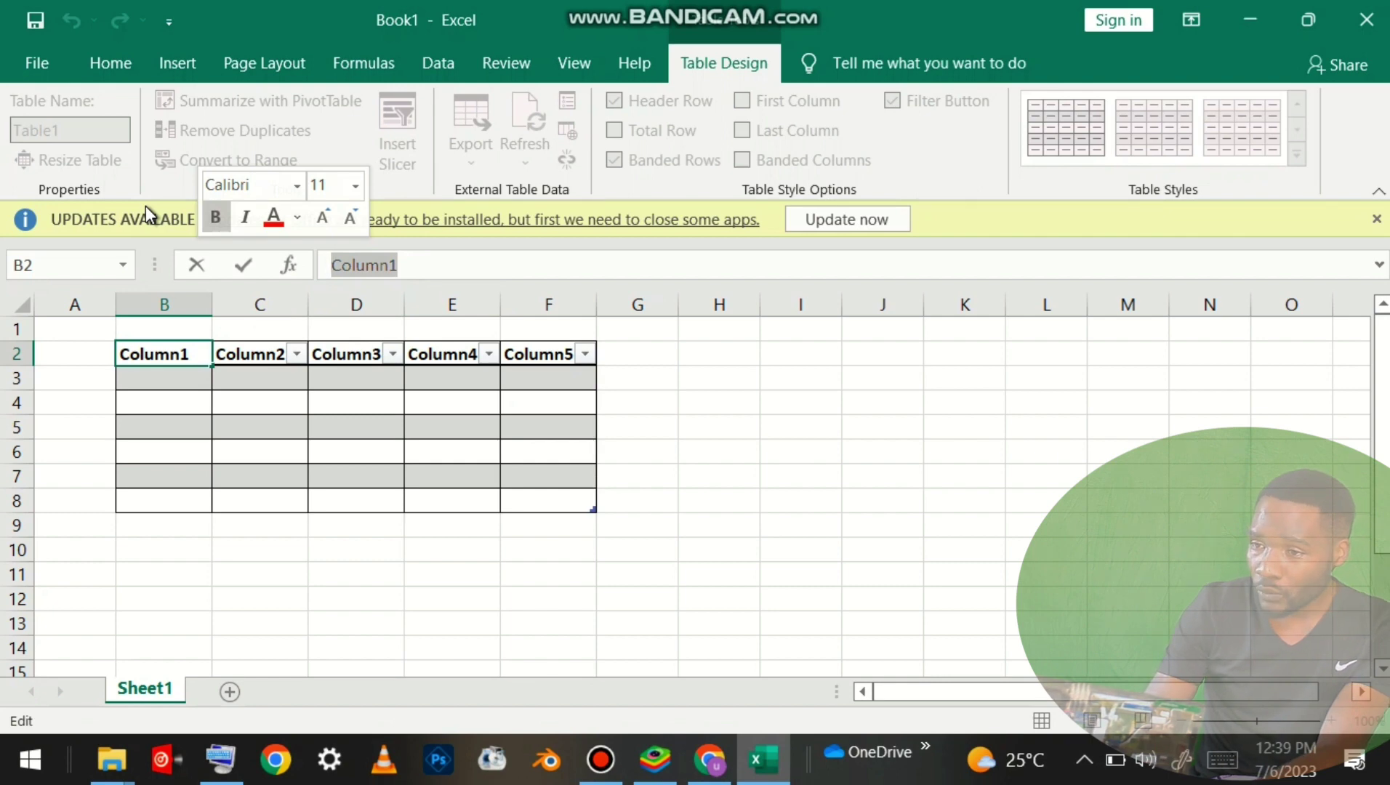
pyautogui.write('numb')
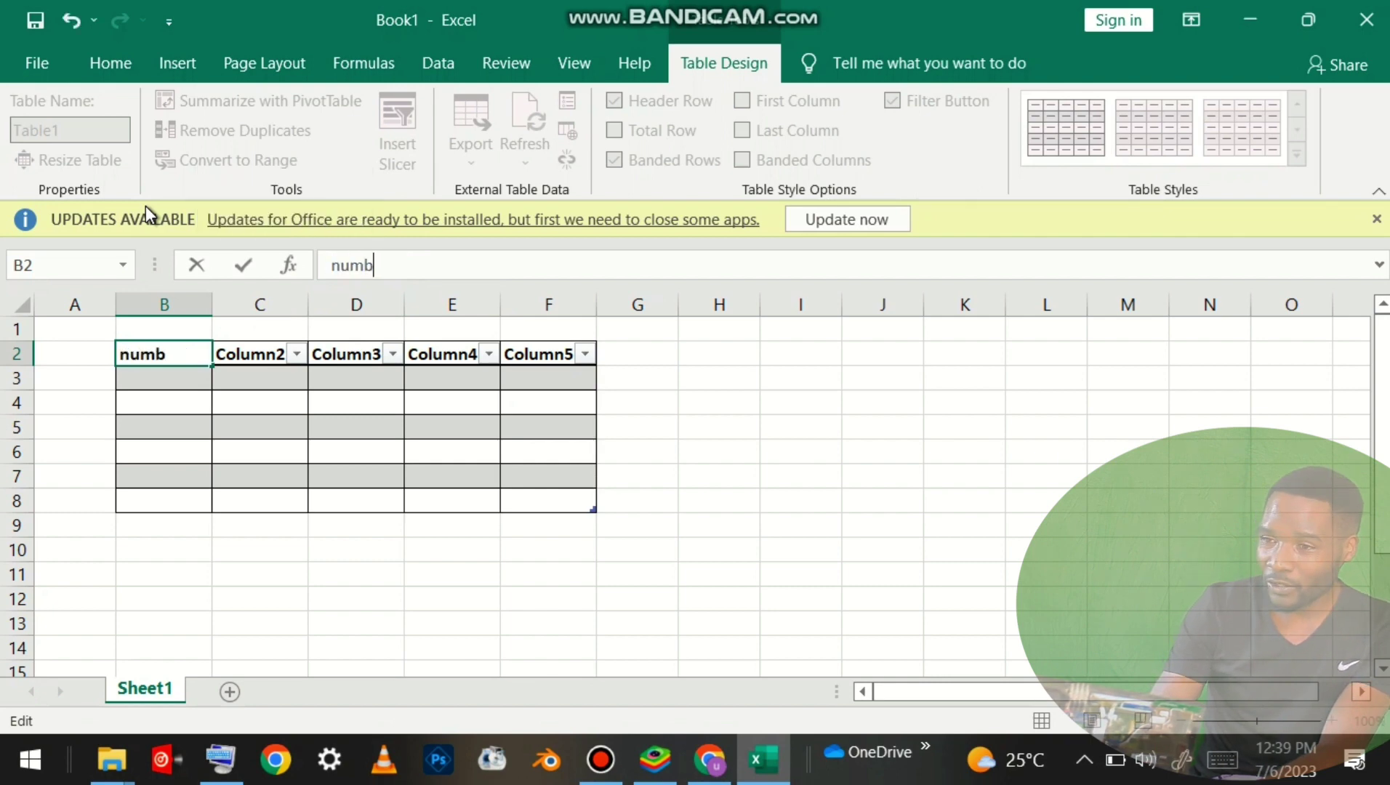
pyautogui.write('er ')
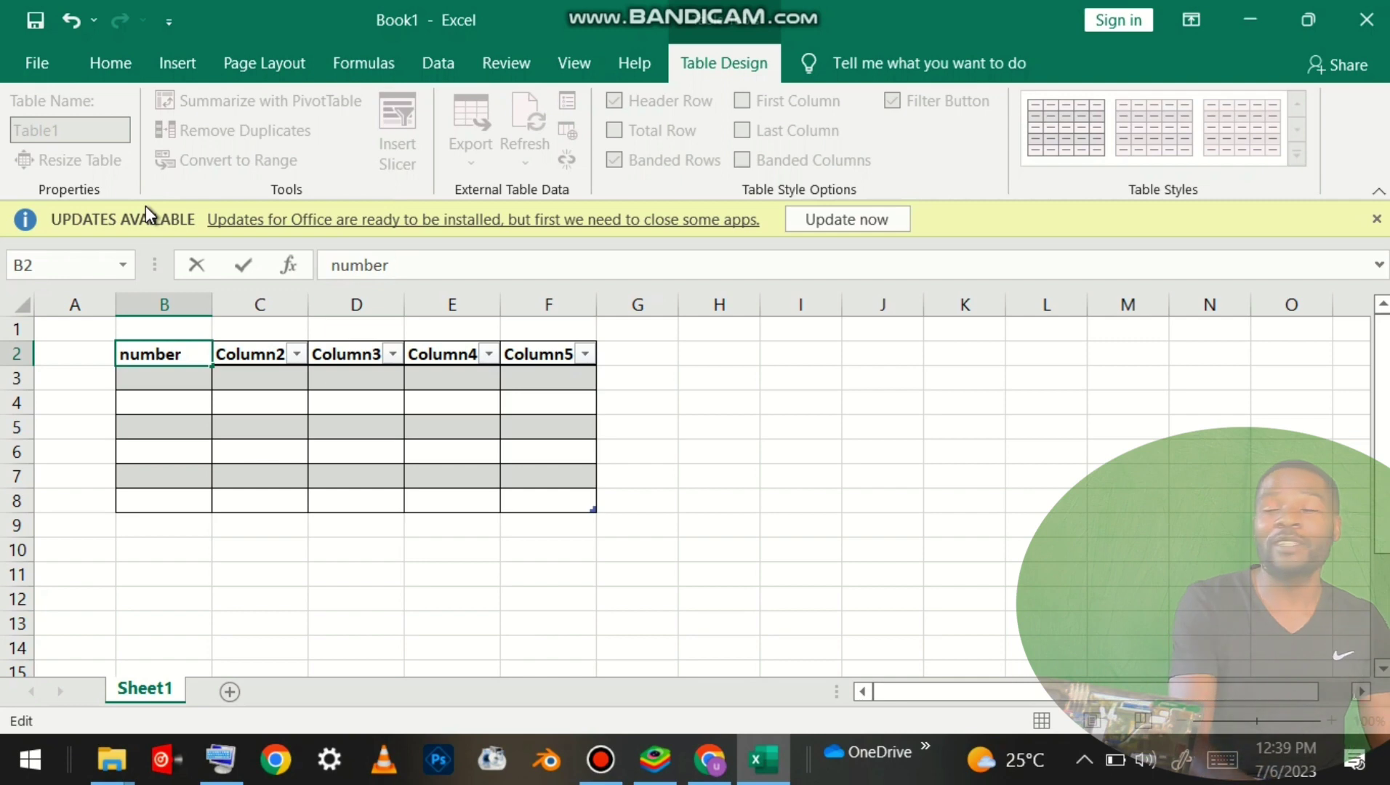
pyautogui.write('of')
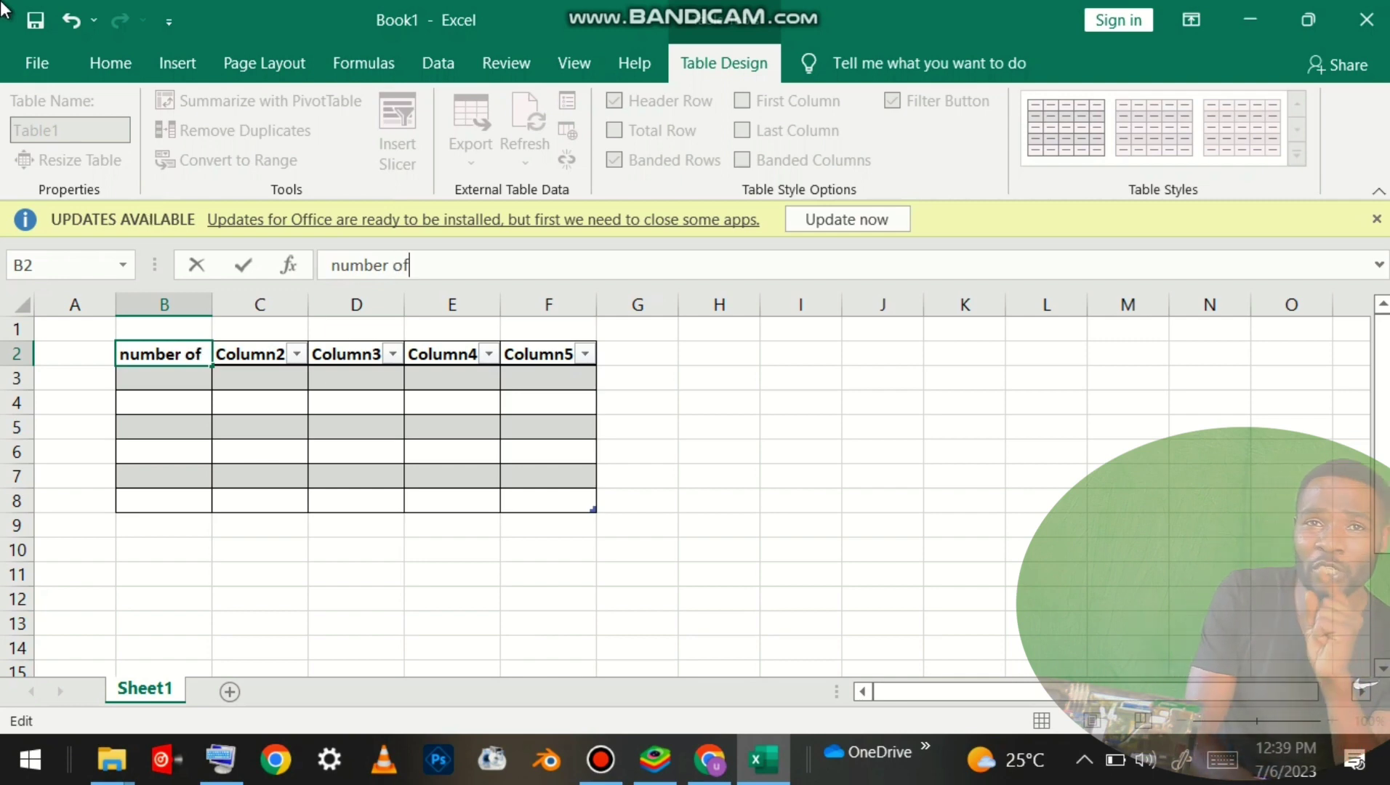
pyautogui.click(256, 358)
# Step: Rename the C2 and D2 headers to s2 and s3, fixing stray typed text
pyautogui.click(254, 347)
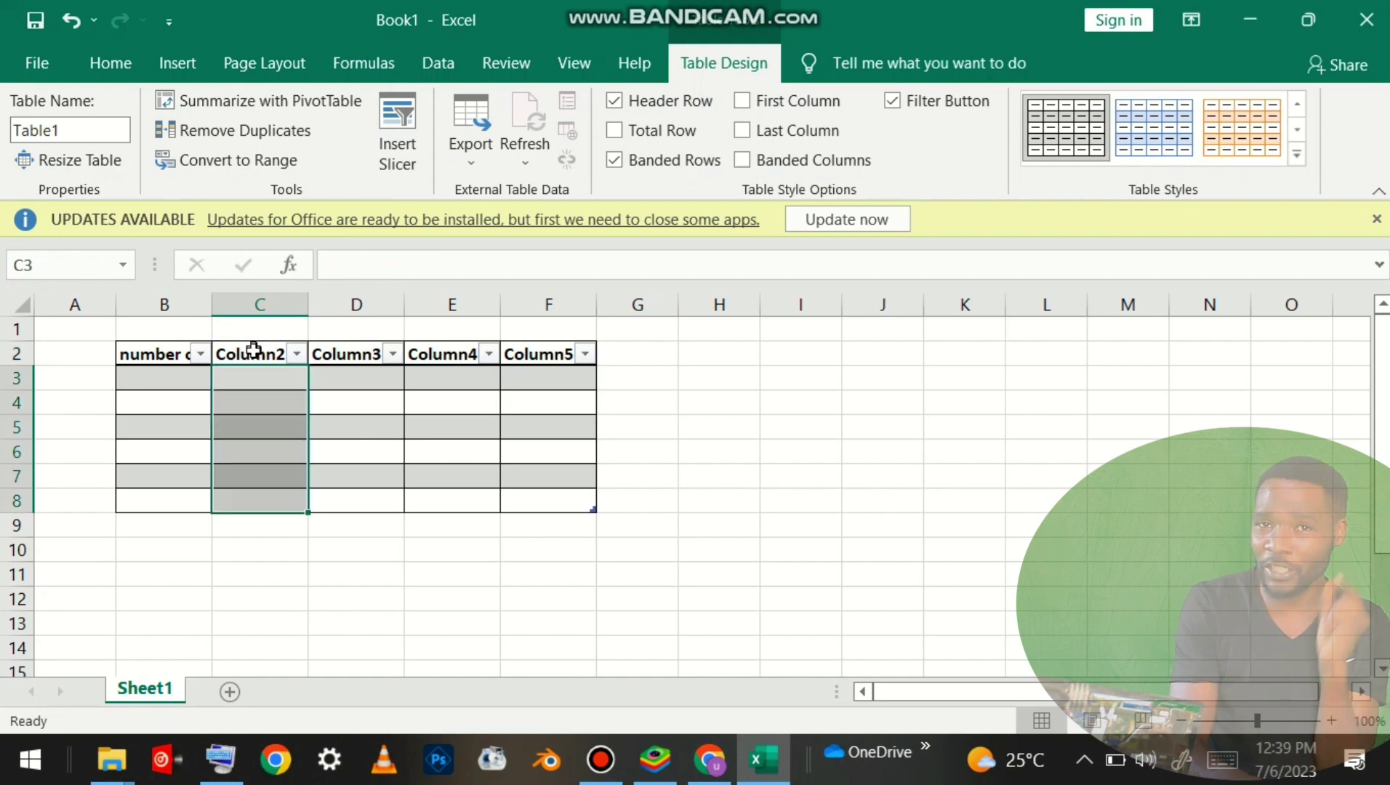
pyautogui.click(254, 357)
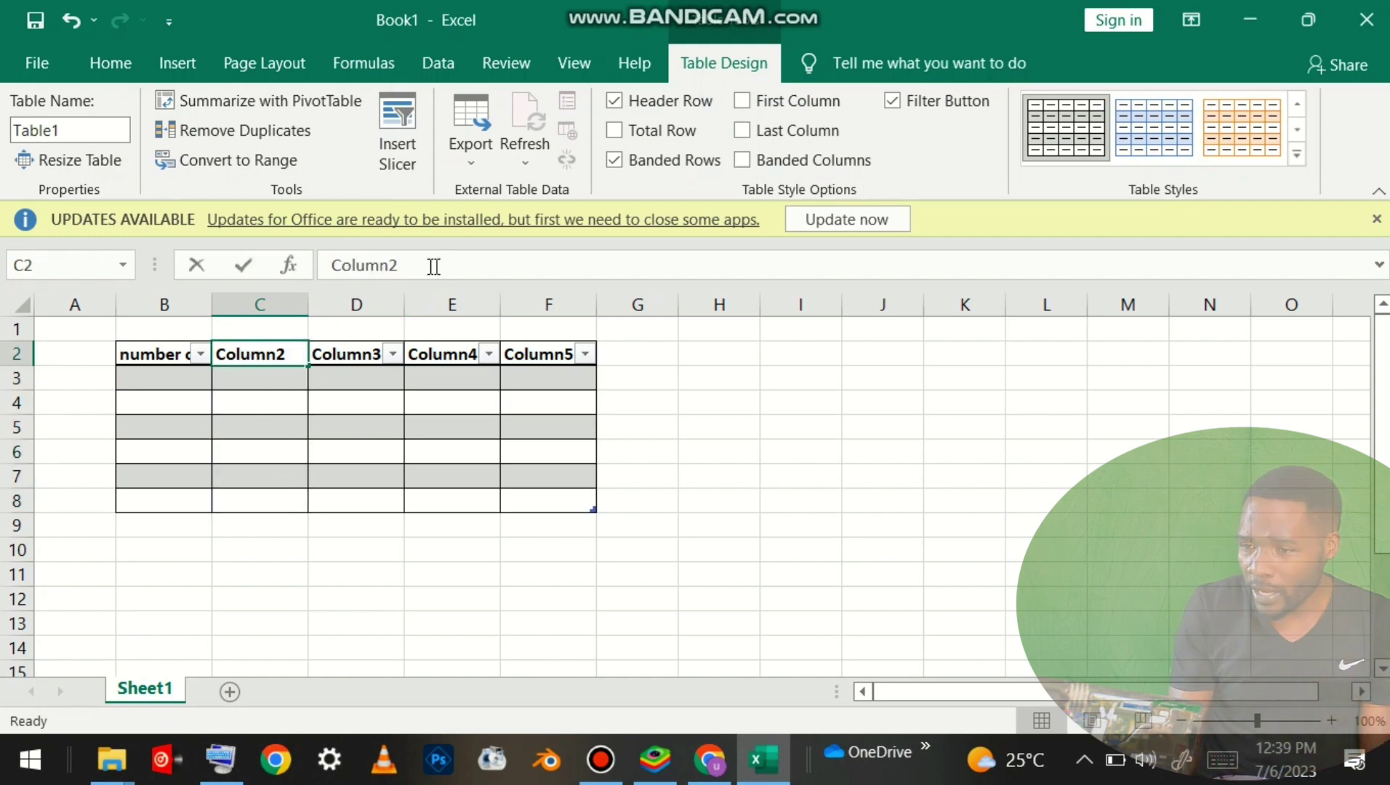
pyautogui.doubleClick(364, 265)
pyautogui.write('s')
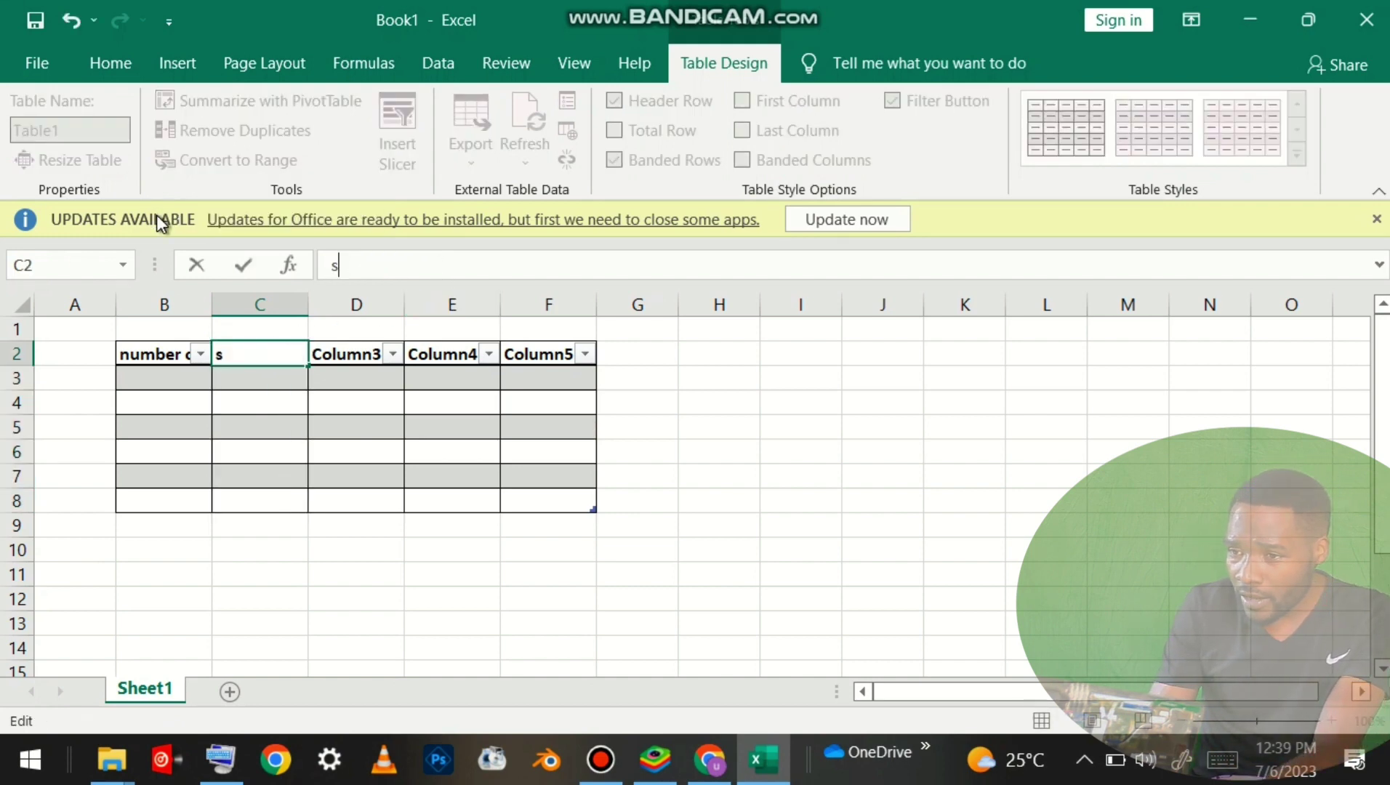
pyautogui.write('2 t')
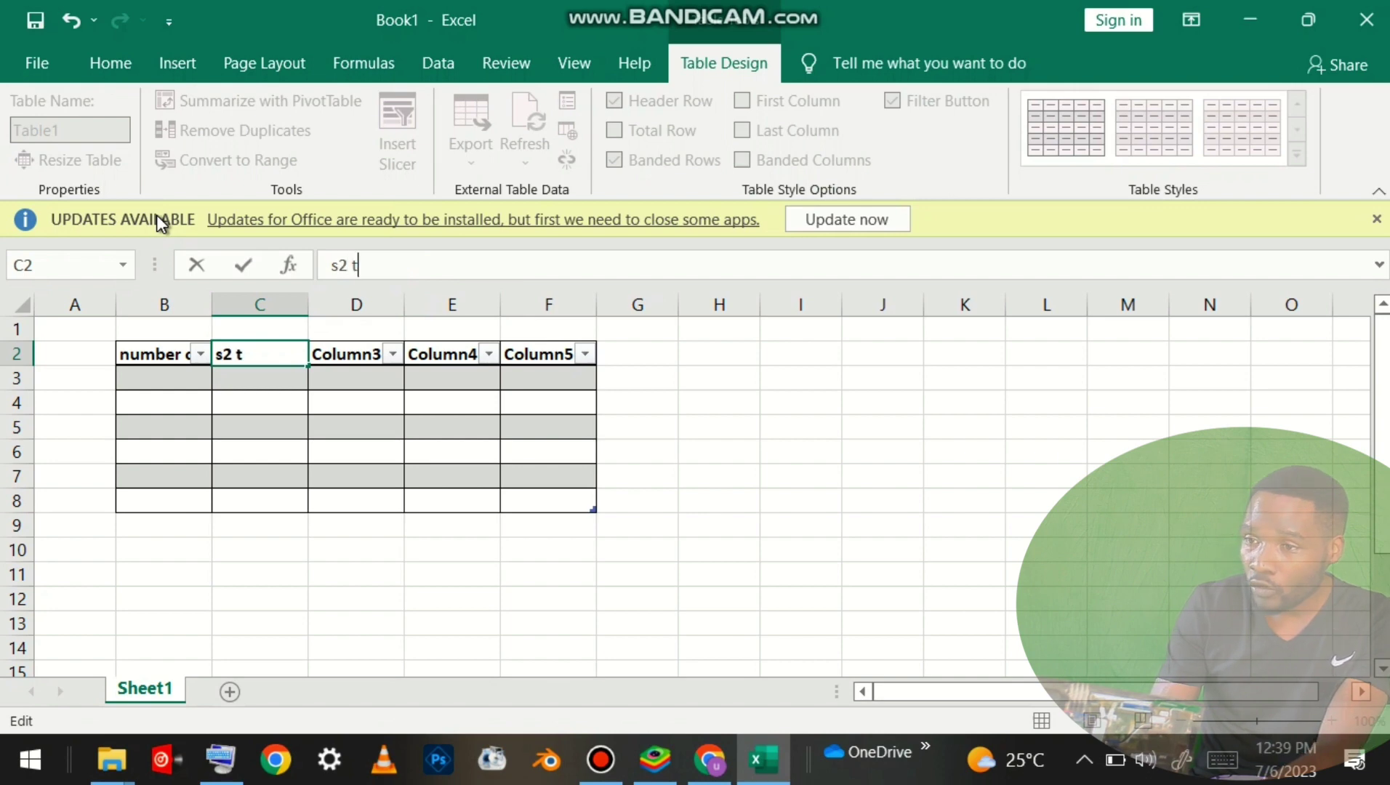
pyautogui.write('wod')
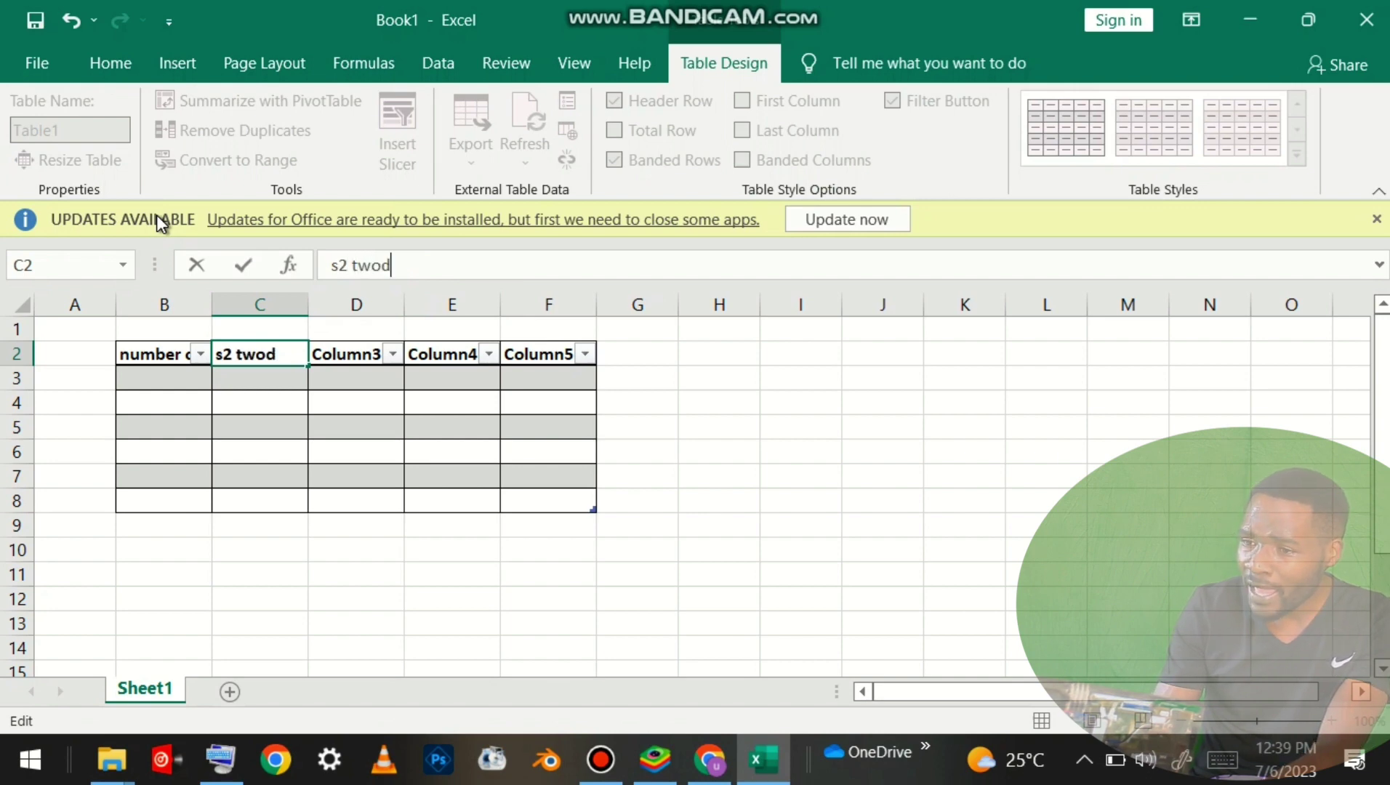
pyautogui.write('ents')
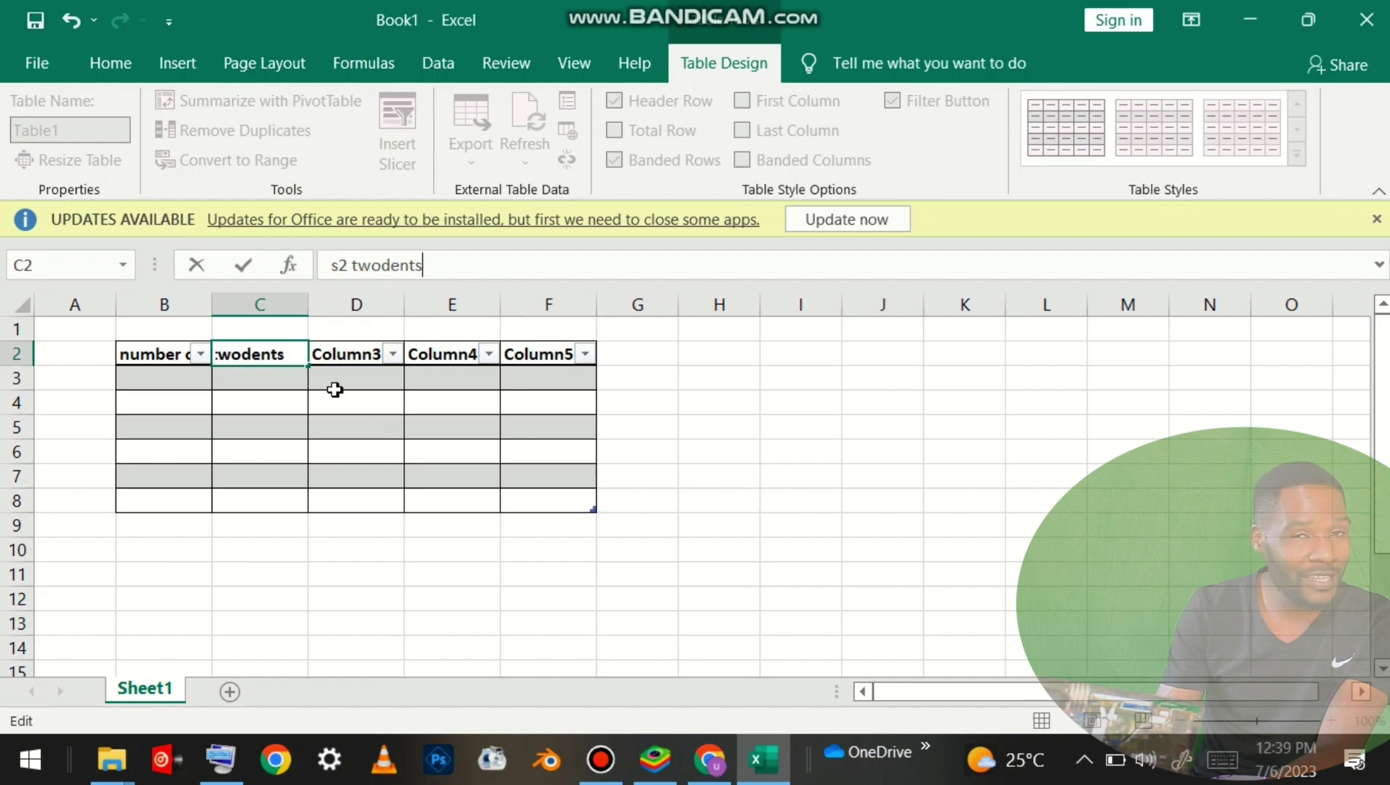
pyautogui.press('BackSpace')
pyautogui.press('BackSpace')
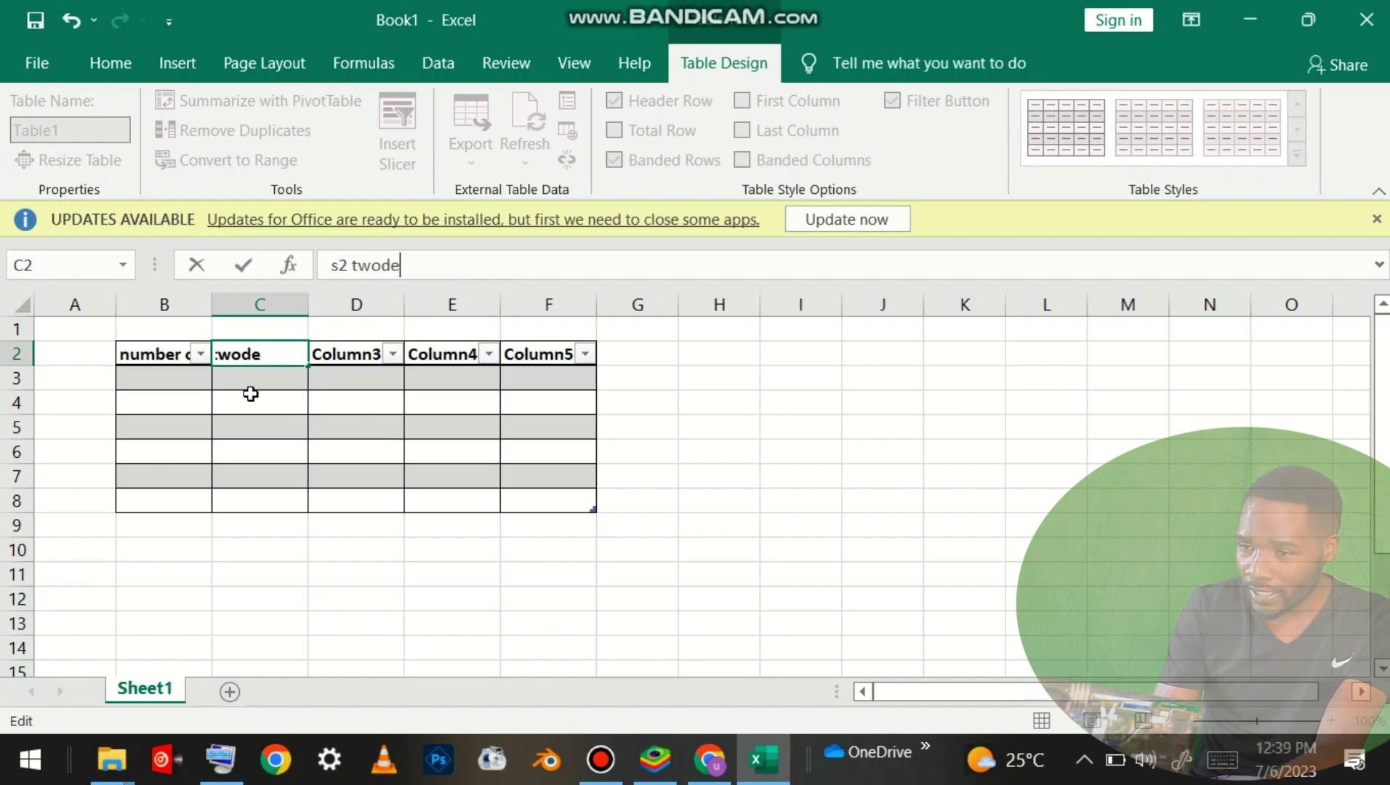
pyautogui.press('BackSpace')
pyautogui.press('BackSpace')
pyautogui.press('BackSpace')
pyautogui.press('BackSpace')
pyautogui.press('BackSpace')
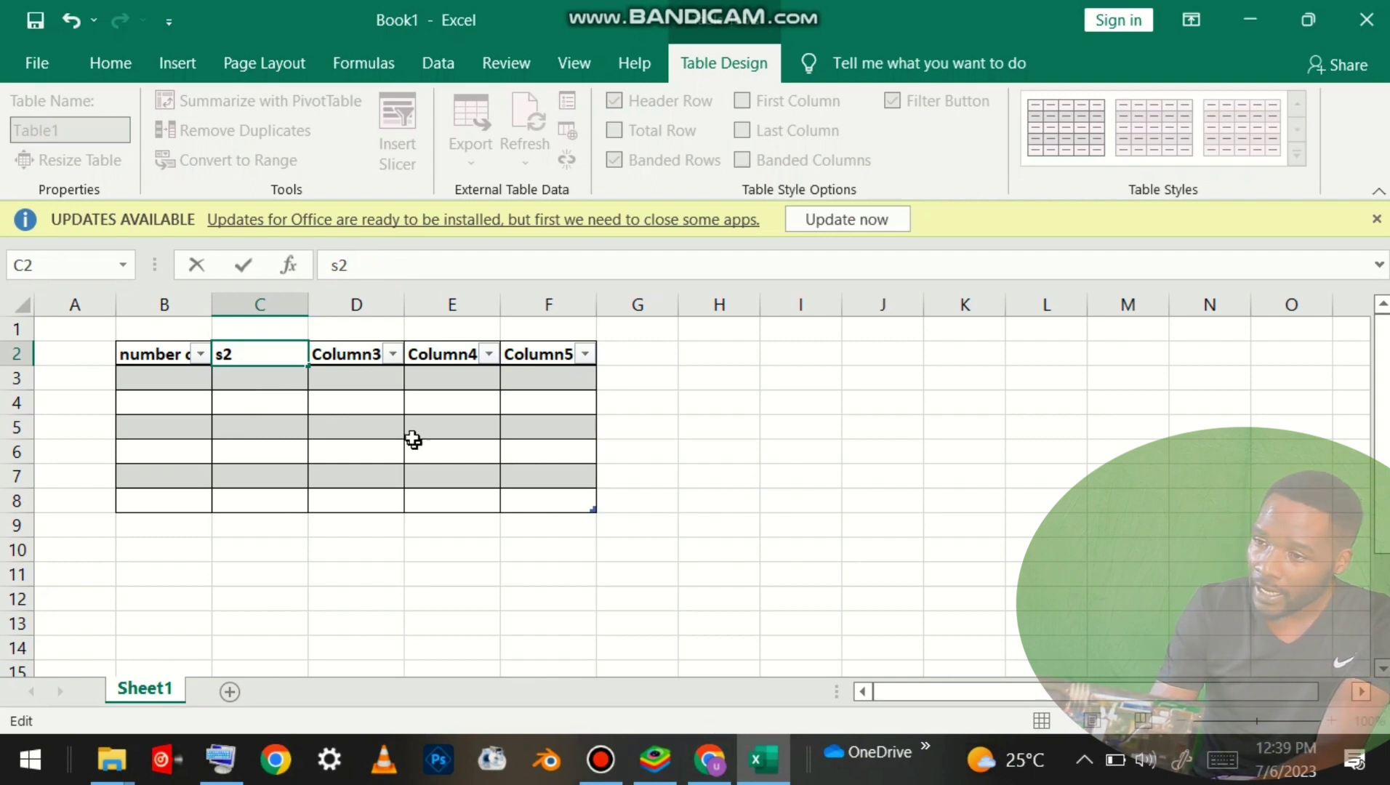
pyautogui.click(348, 354)
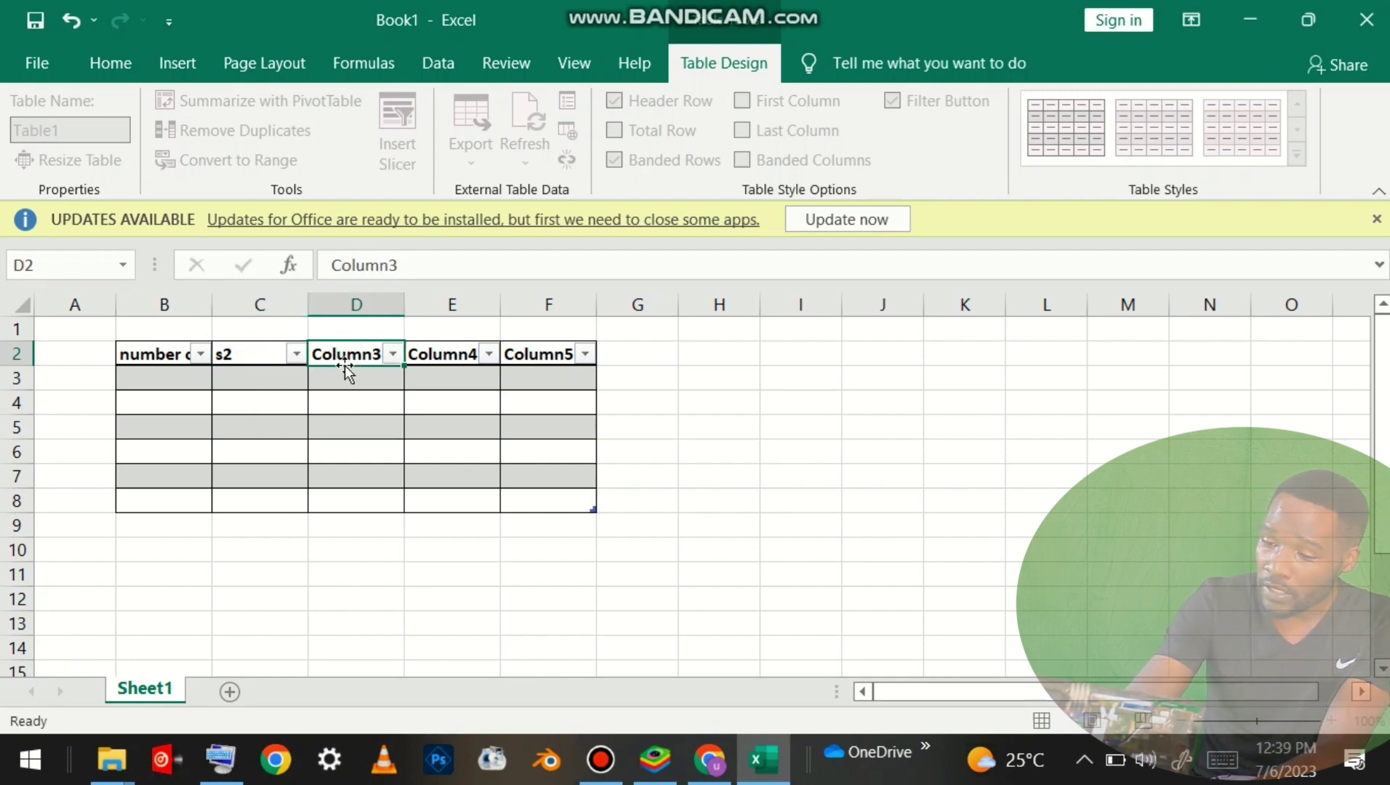
pyautogui.click(346, 251)
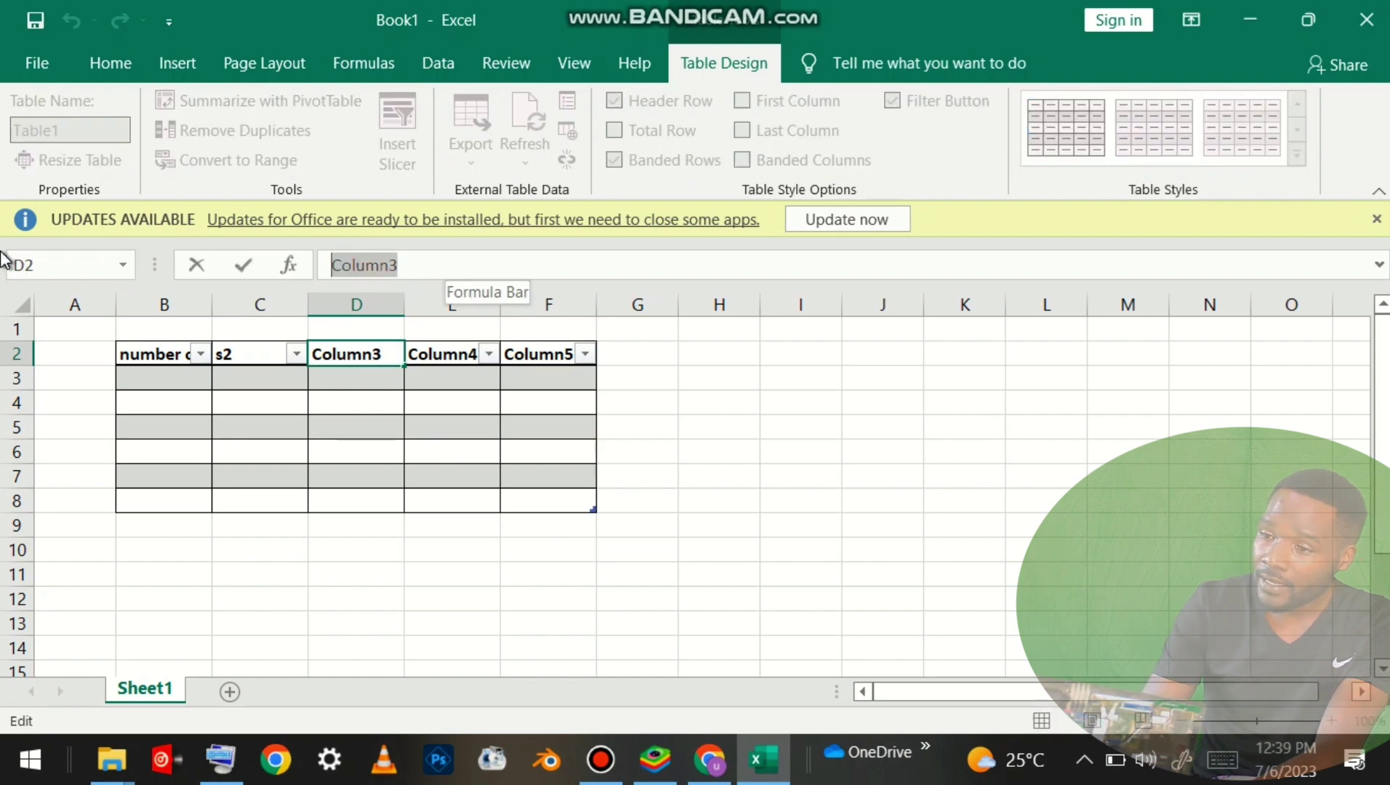
pyautogui.write('s3')
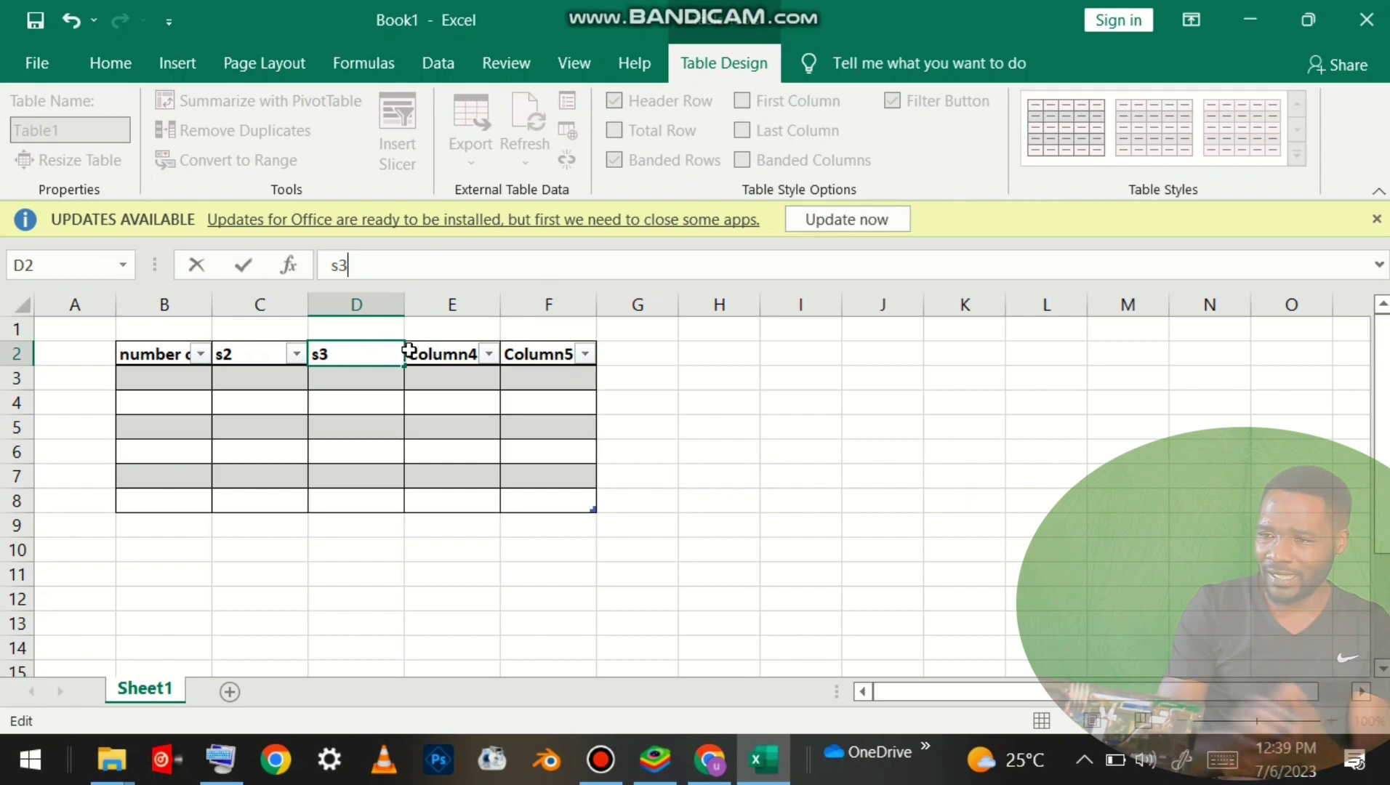
pyautogui.click(452, 356)
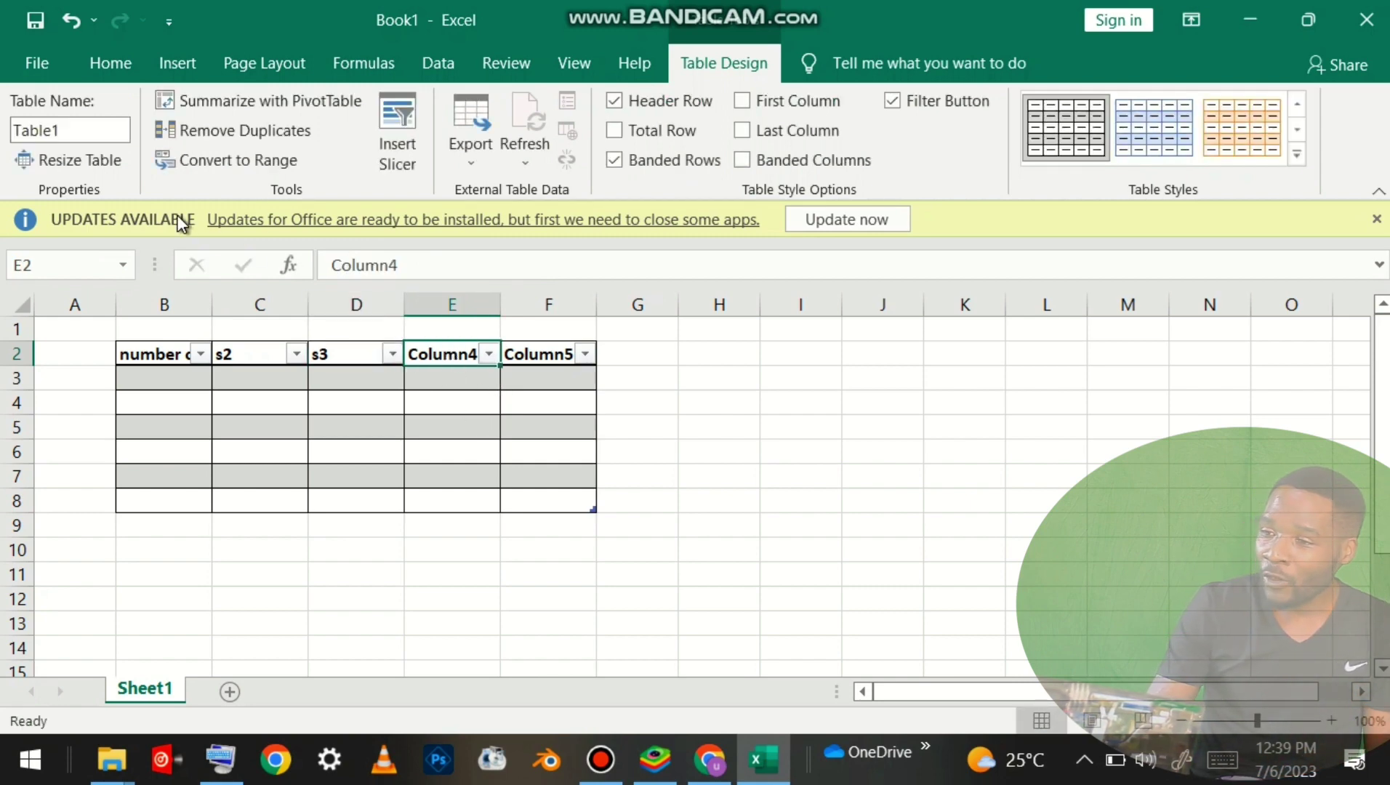
# Step: Replace the E2 header with s4 and start typing 'total' into F2
pyautogui.press('BackSpace')
pyautogui.write('s')
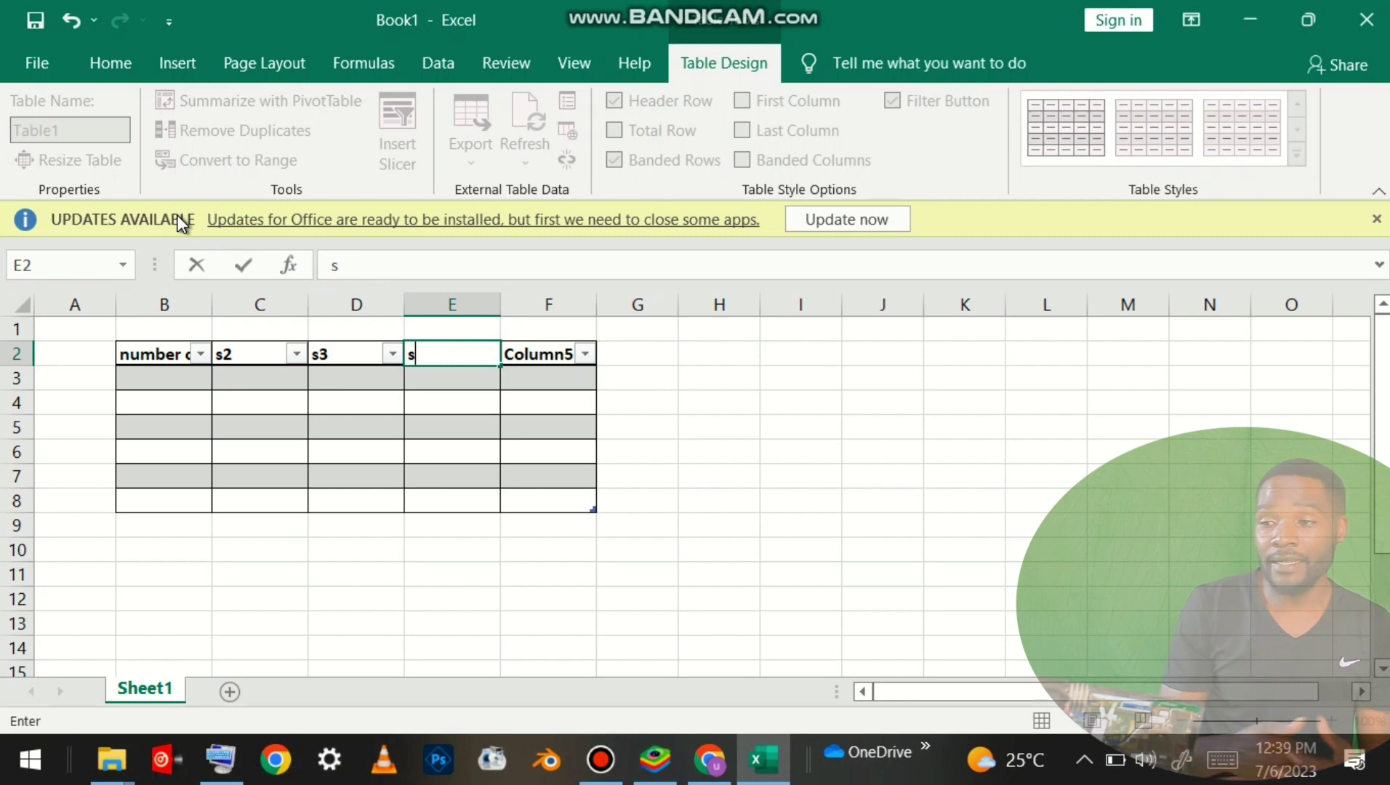
pyautogui.write('4')
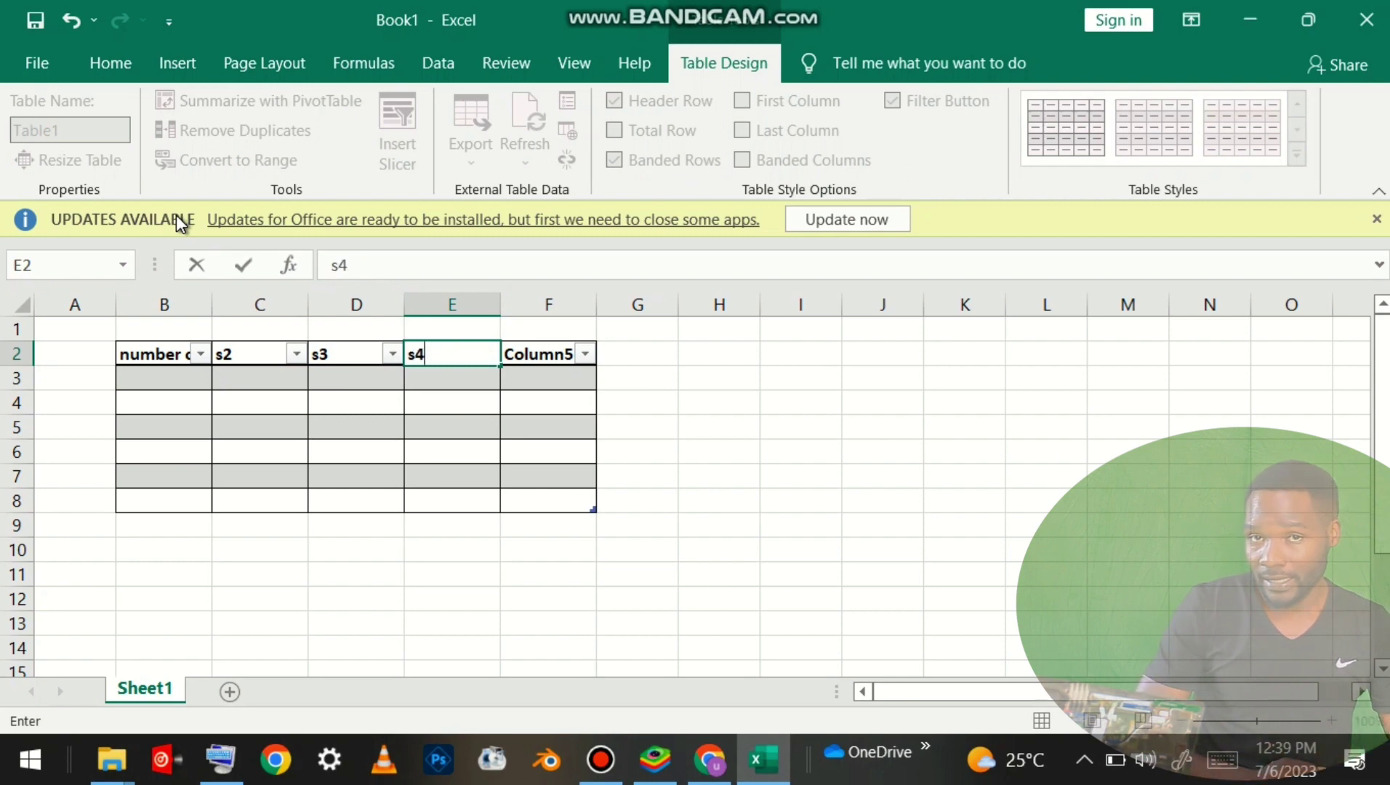
pyautogui.click(552, 358)
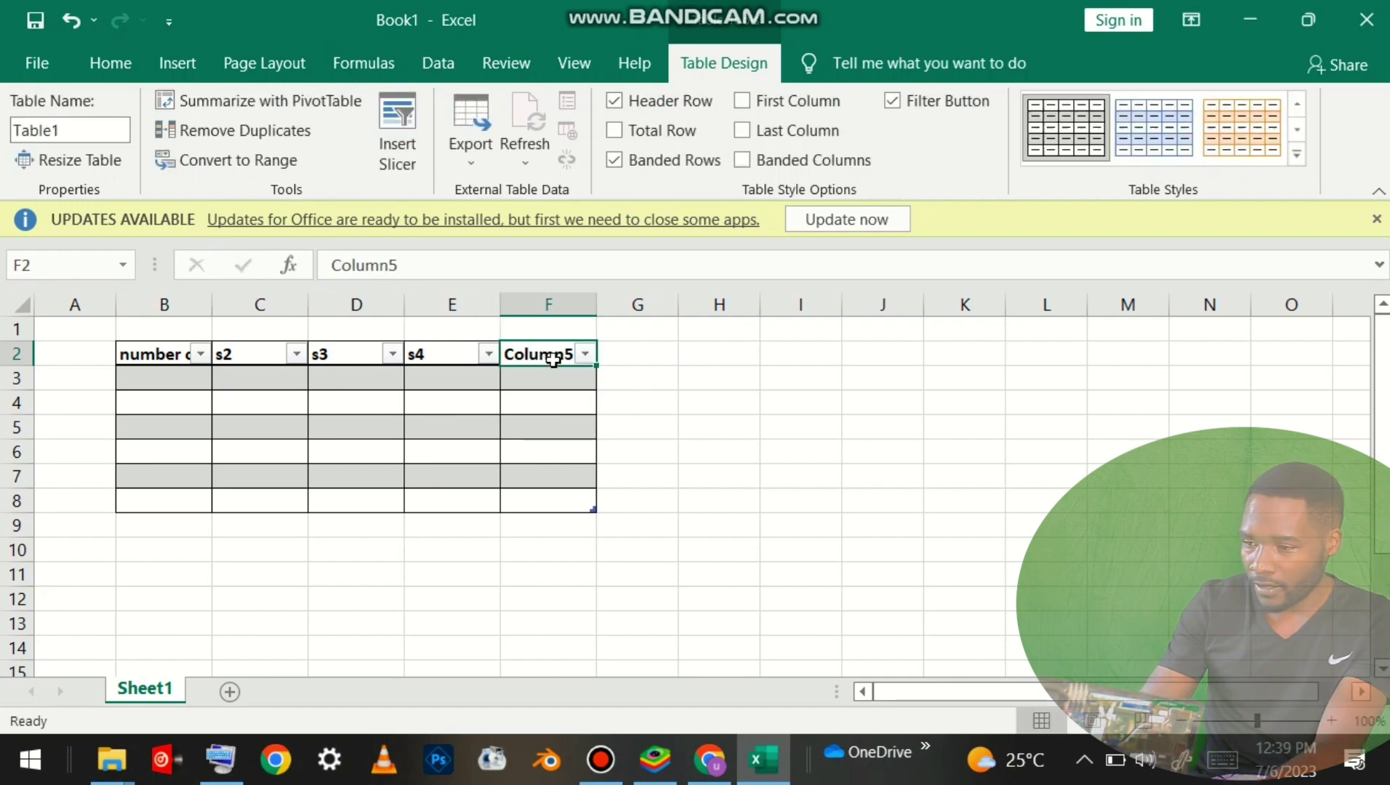
pyautogui.press('BackSpace')
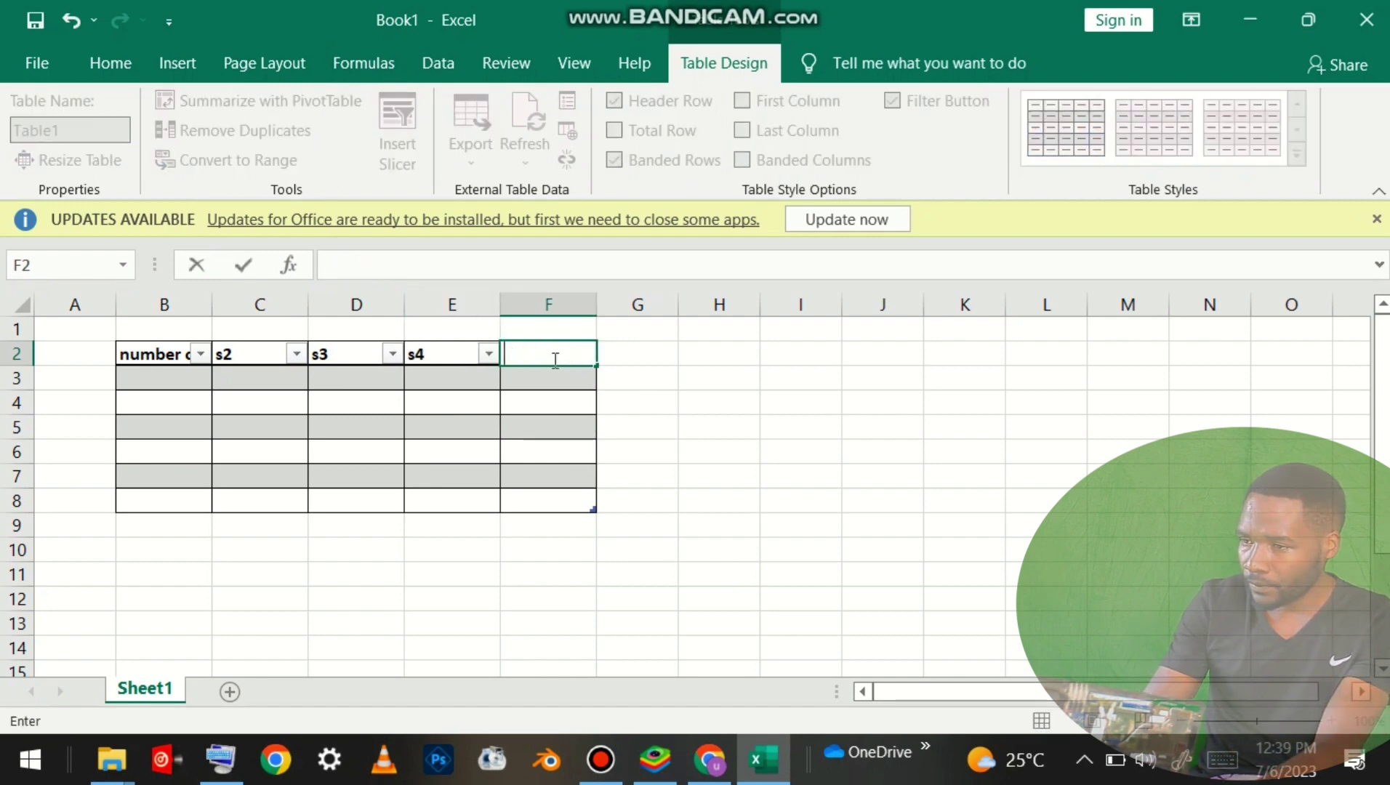
pyautogui.write('to')
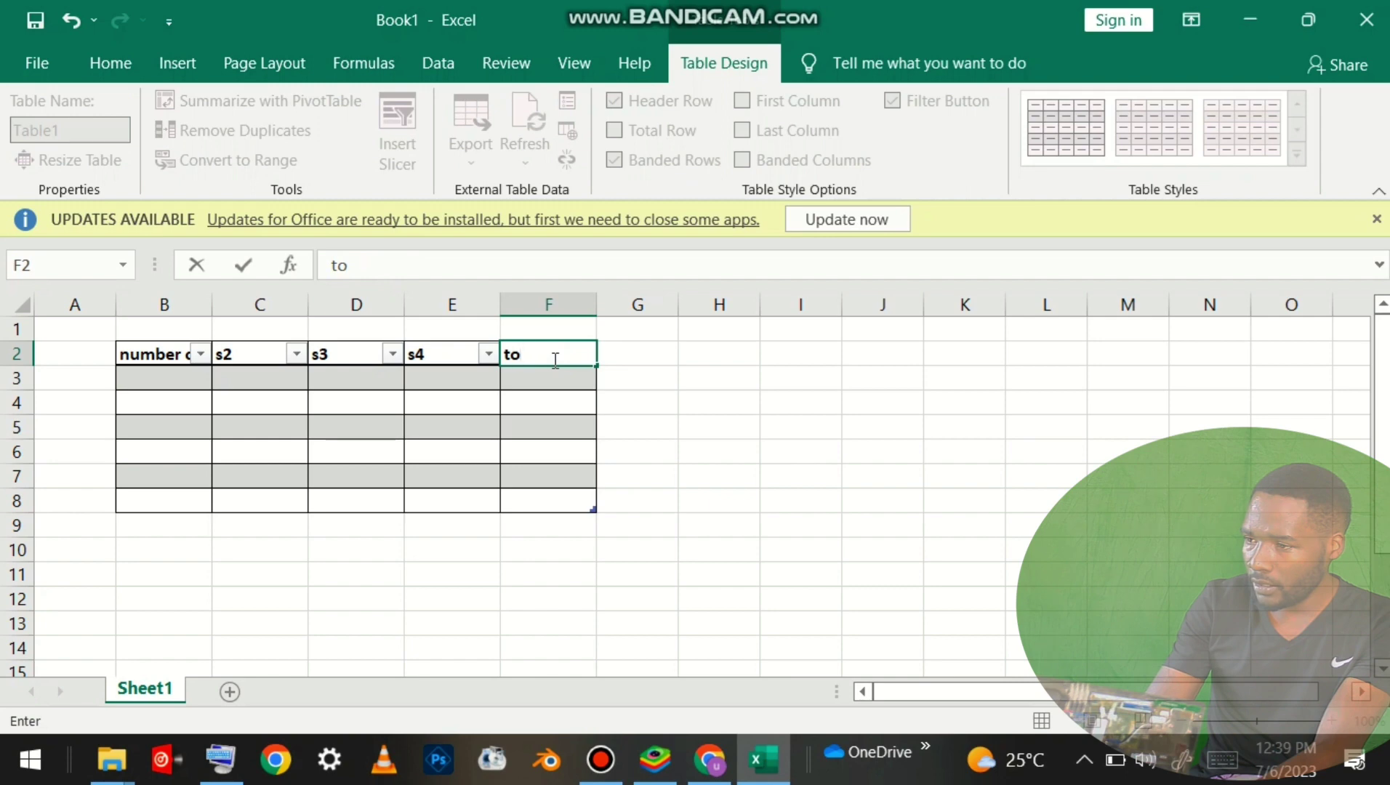
pyautogui.write('tal')
# Step: Enter row labels girls, boys and teachers in B3:B5
pyautogui.click(179, 385)
pyautogui.write('g')
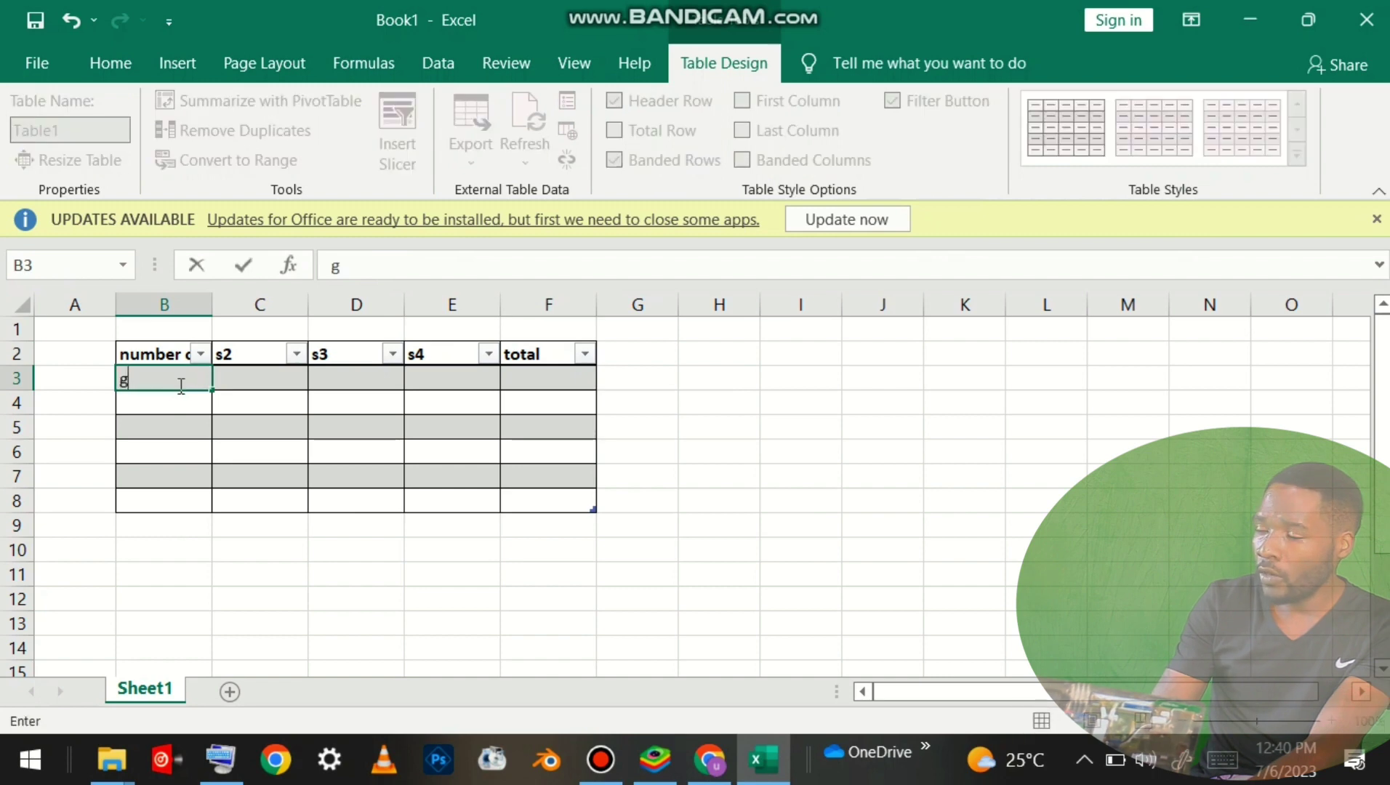
pyautogui.write('irls')
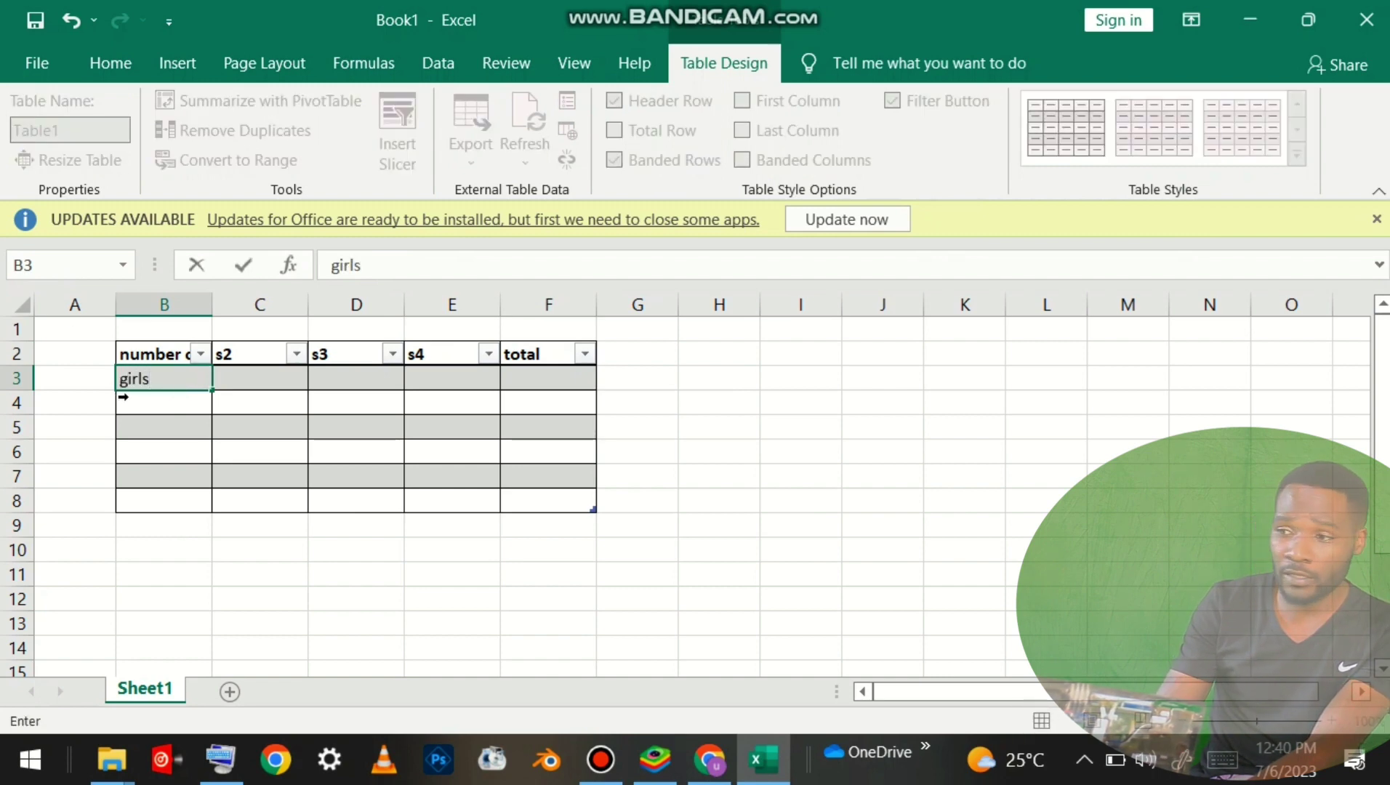
pyautogui.click(190, 397)
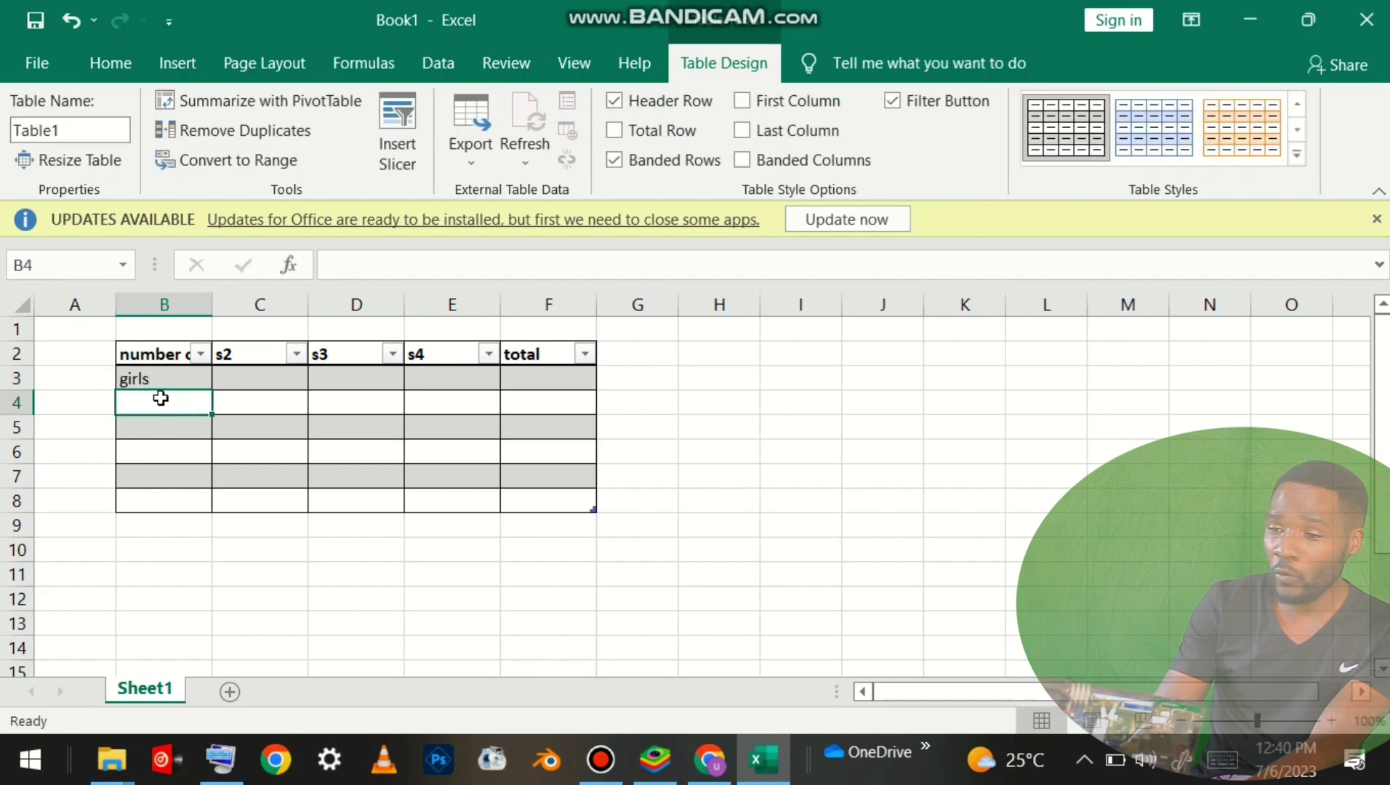
pyautogui.write('boys')
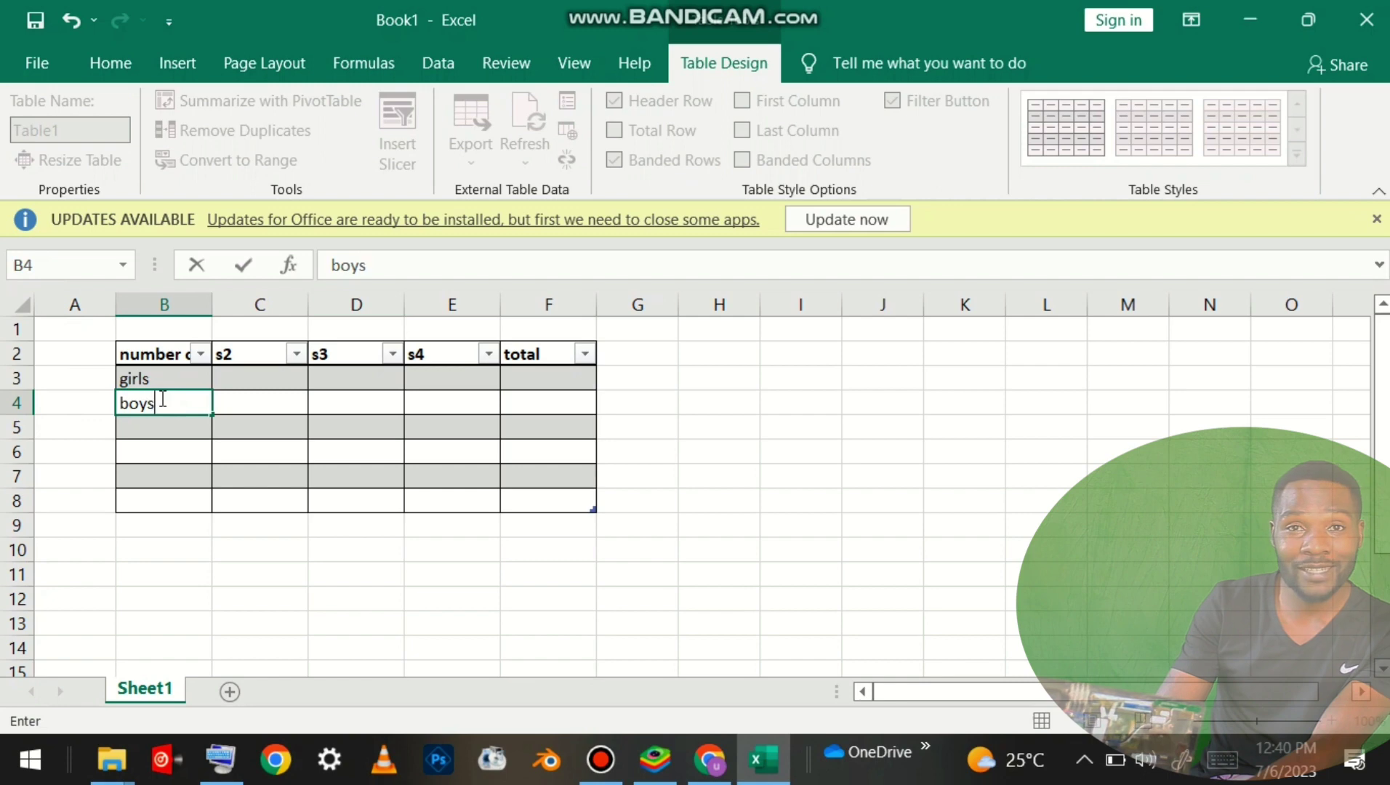
pyautogui.click(193, 432)
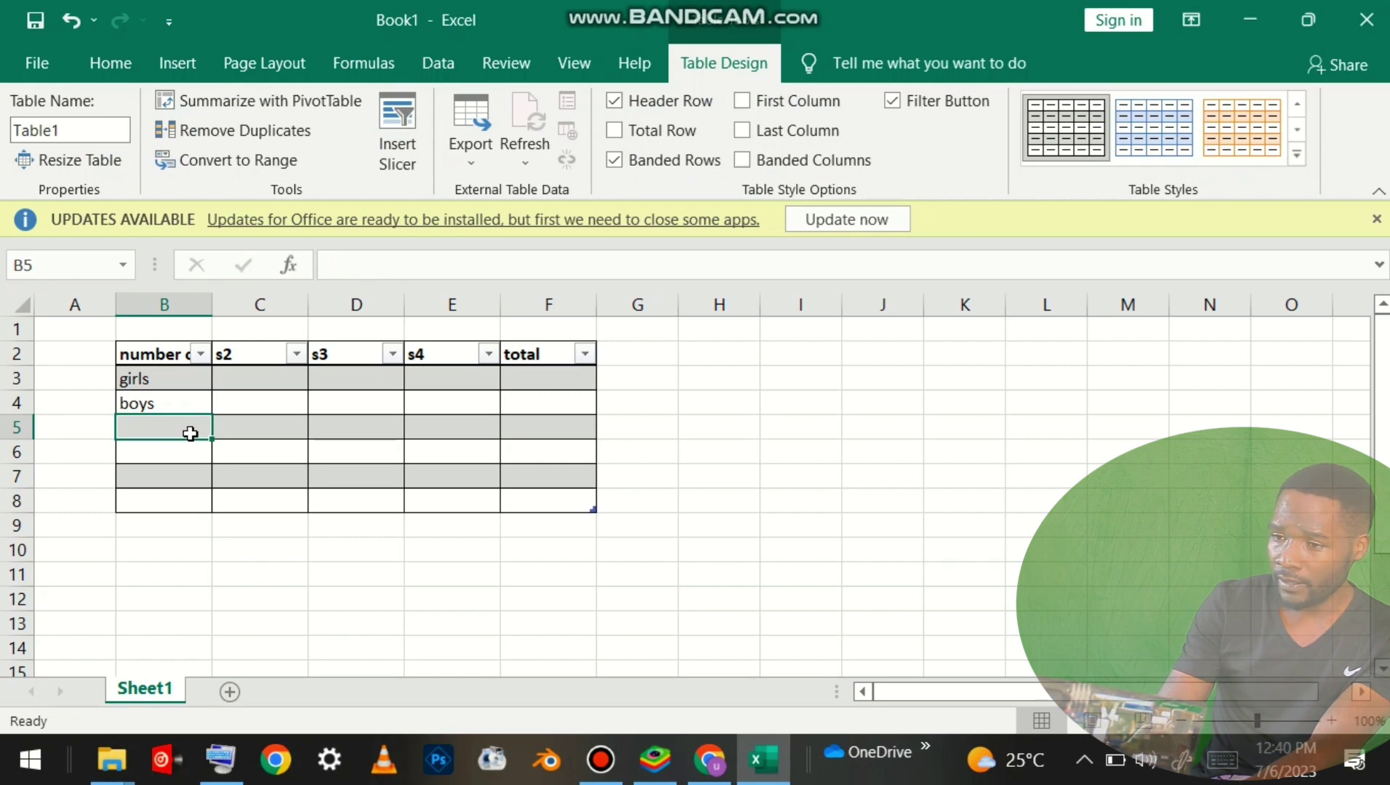
pyautogui.write('teachers')
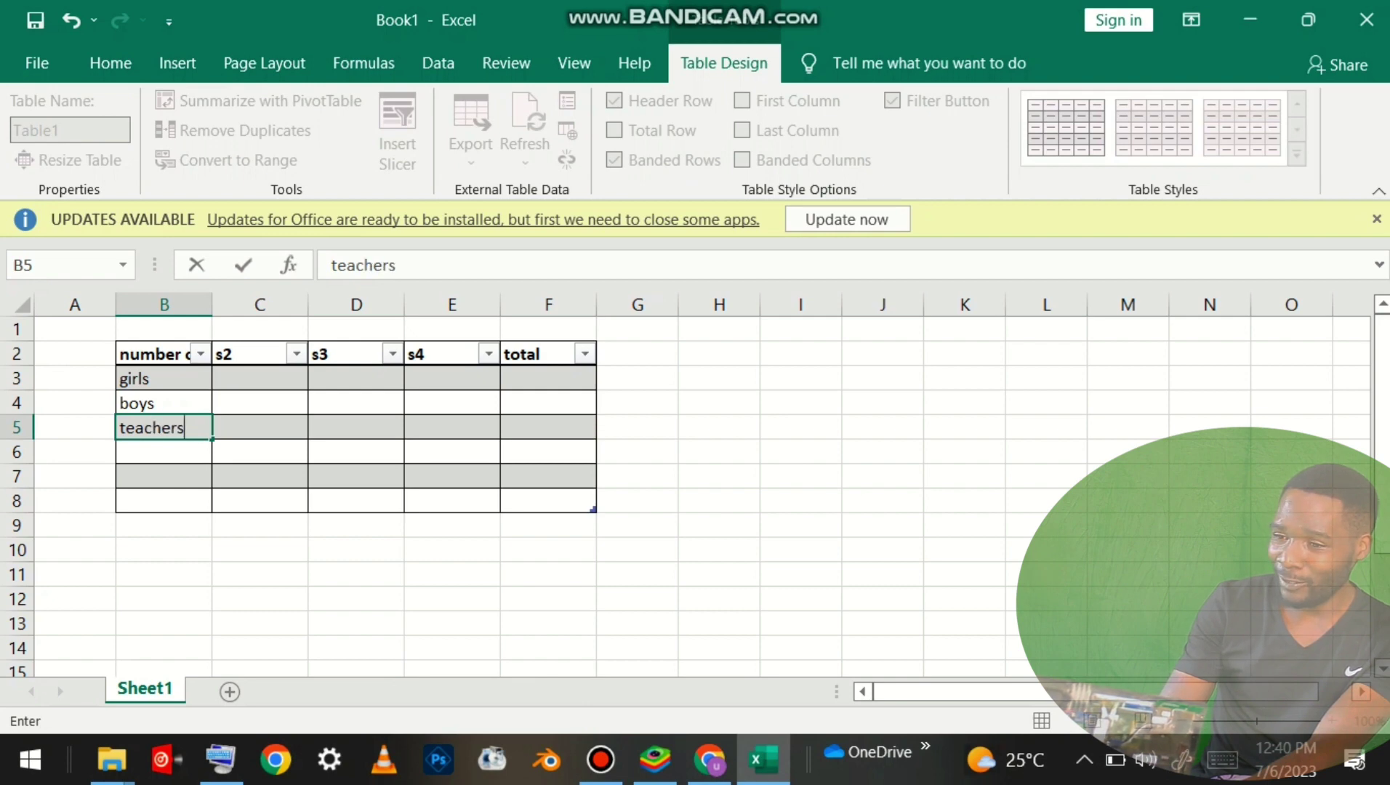
pyautogui.click(191, 474)
# Step: Enter row labels staff, cleaners and toatal in B6:B8
pyautogui.click(194, 456)
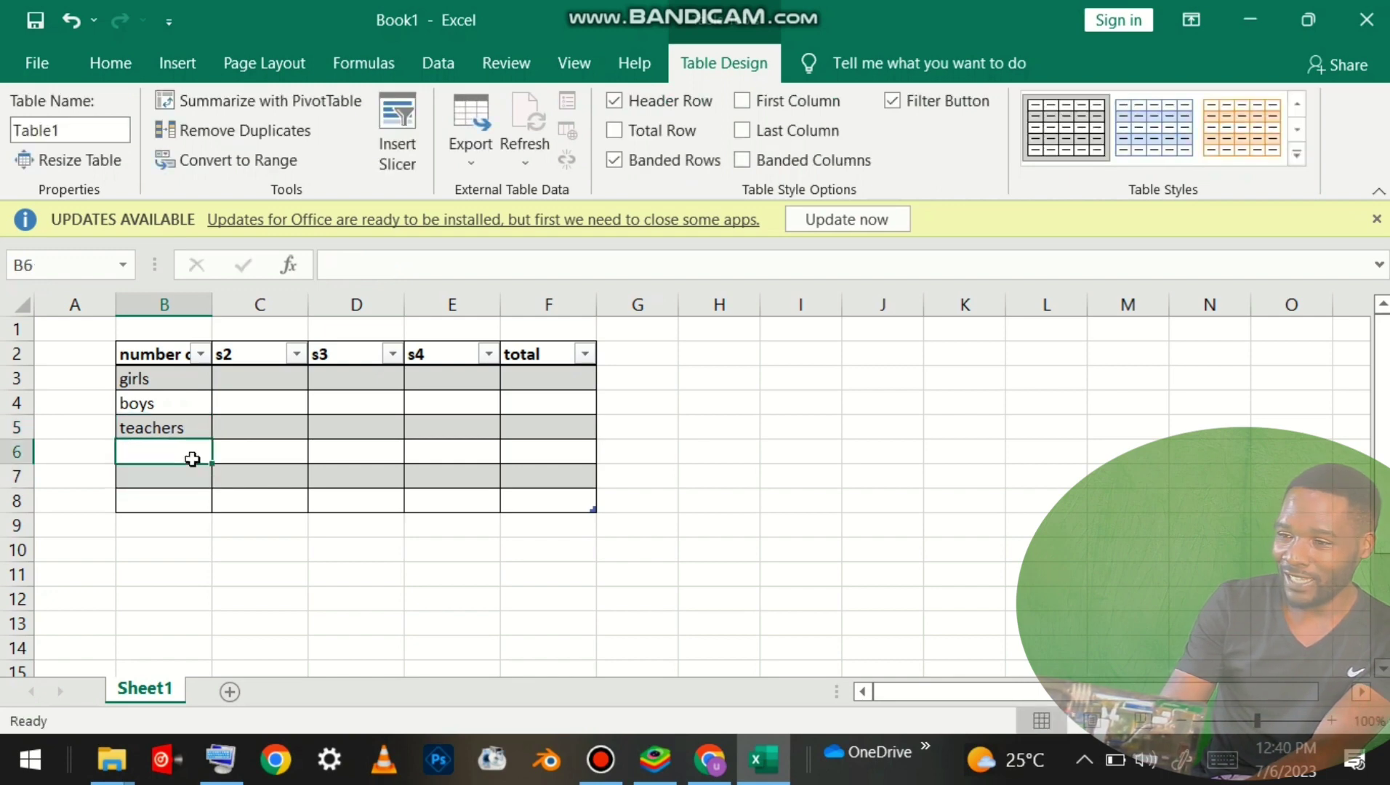
pyautogui.write('st')
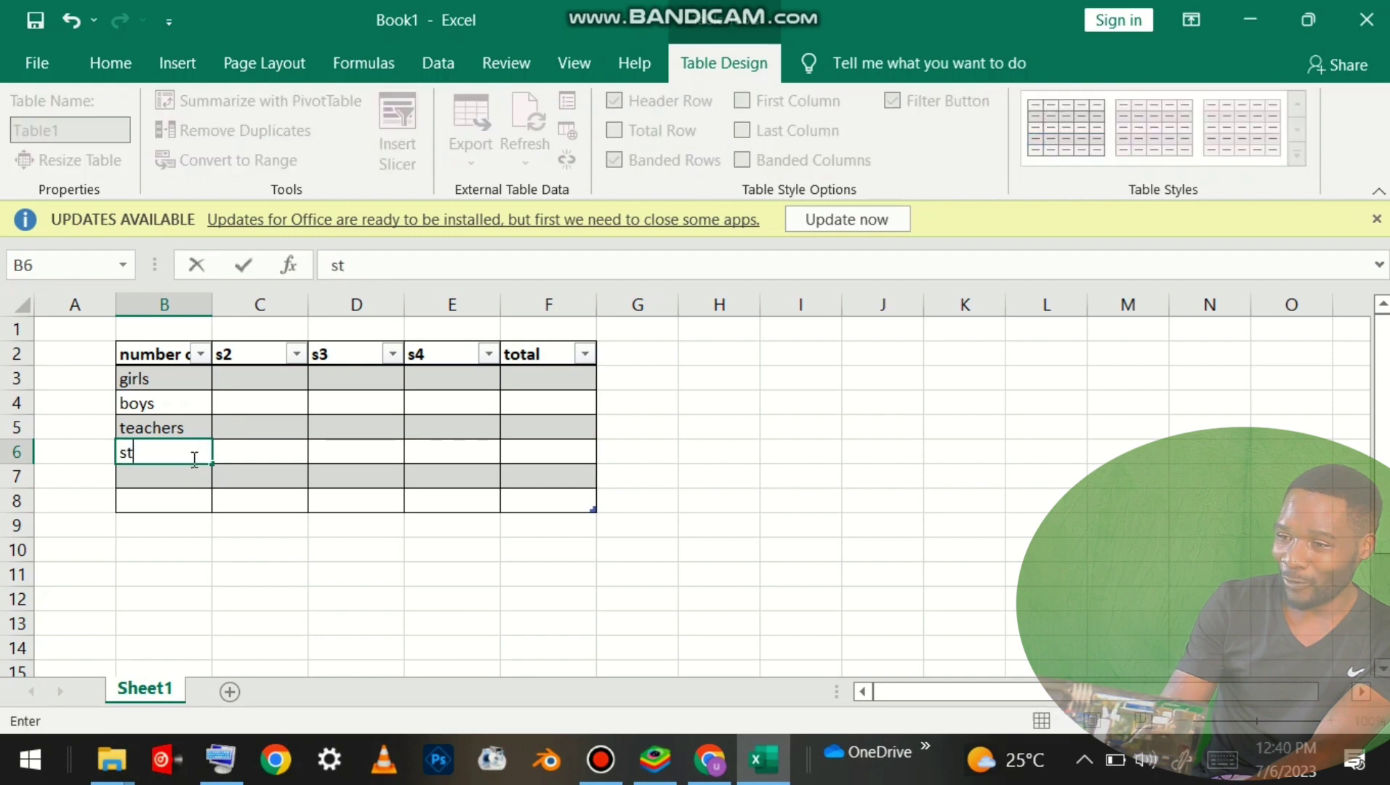
pyautogui.write('aff')
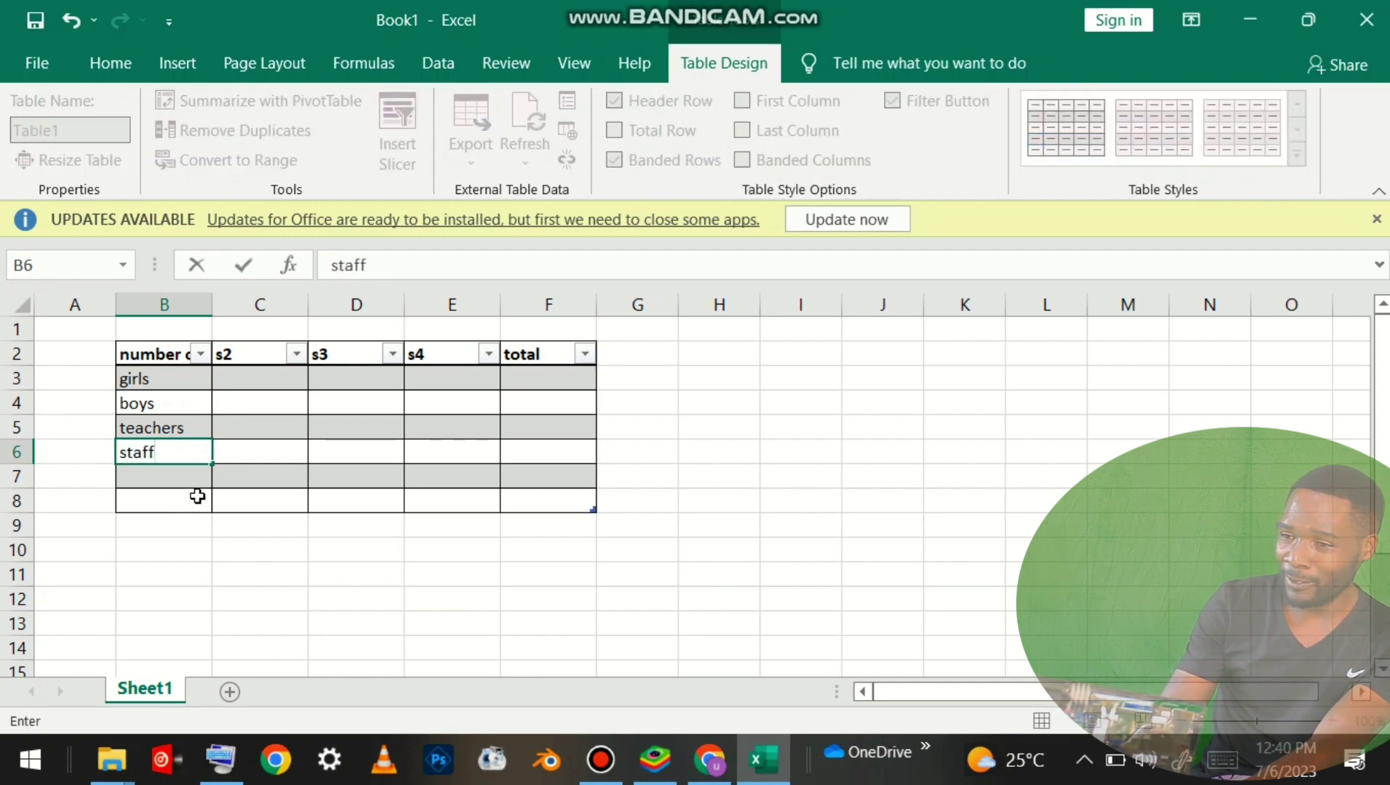
pyautogui.click(189, 484)
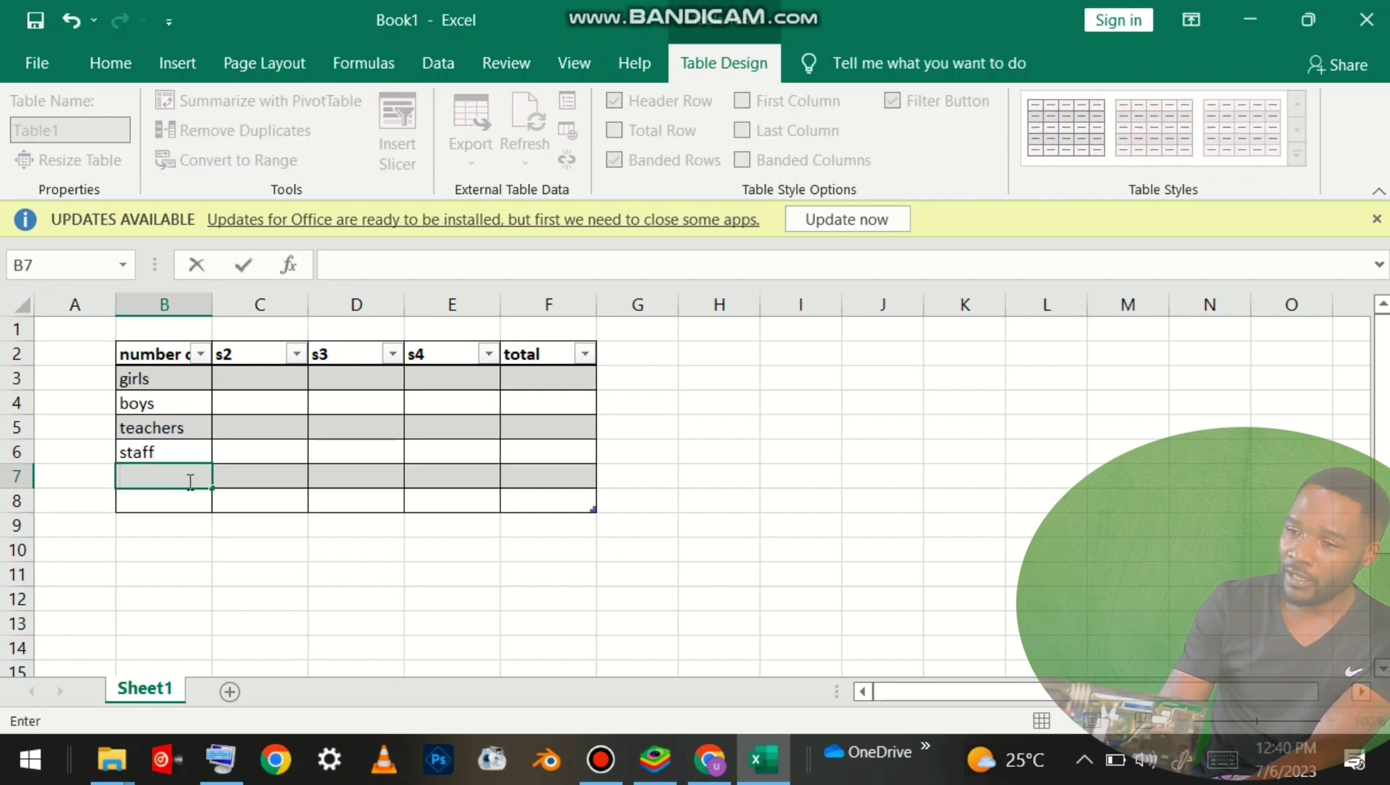
pyautogui.write('cle')
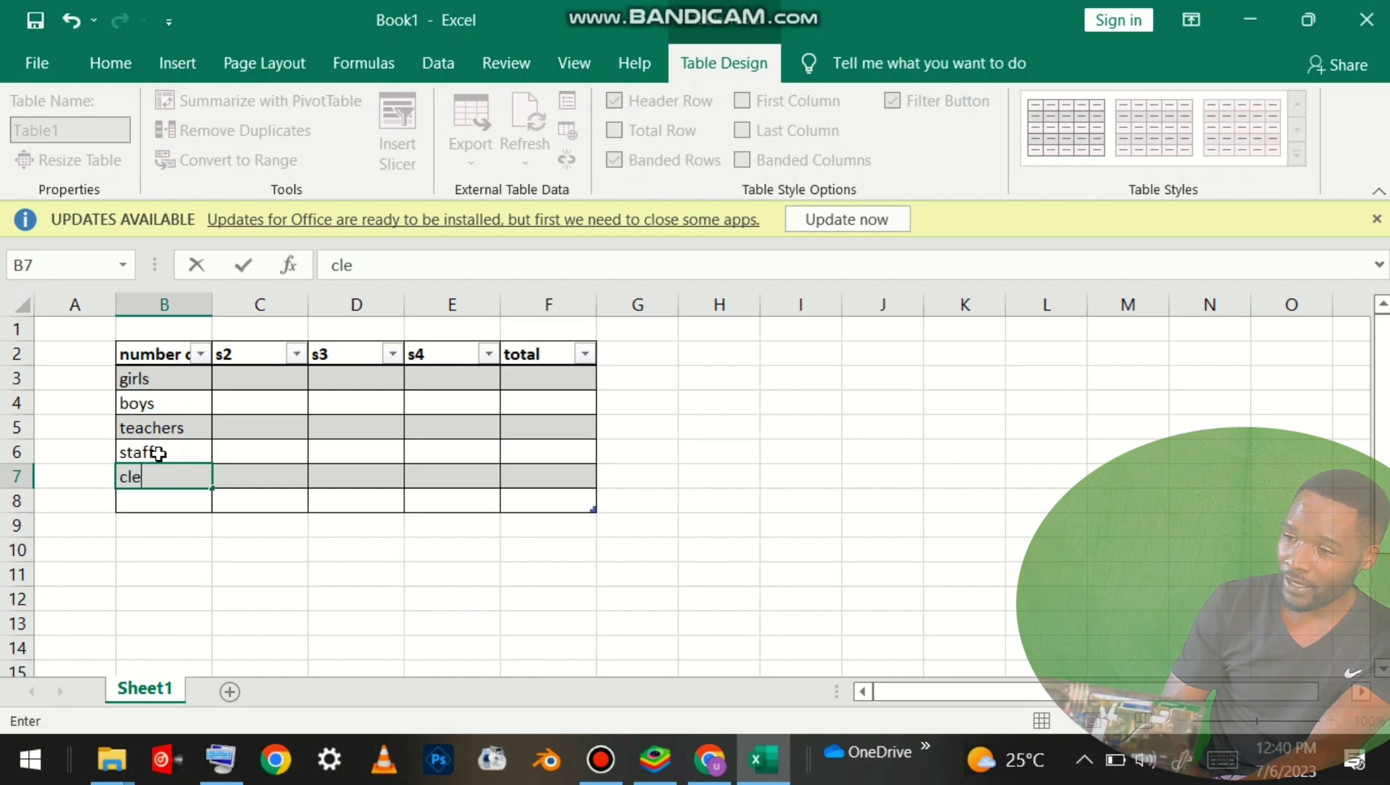
pyautogui.write('aners')
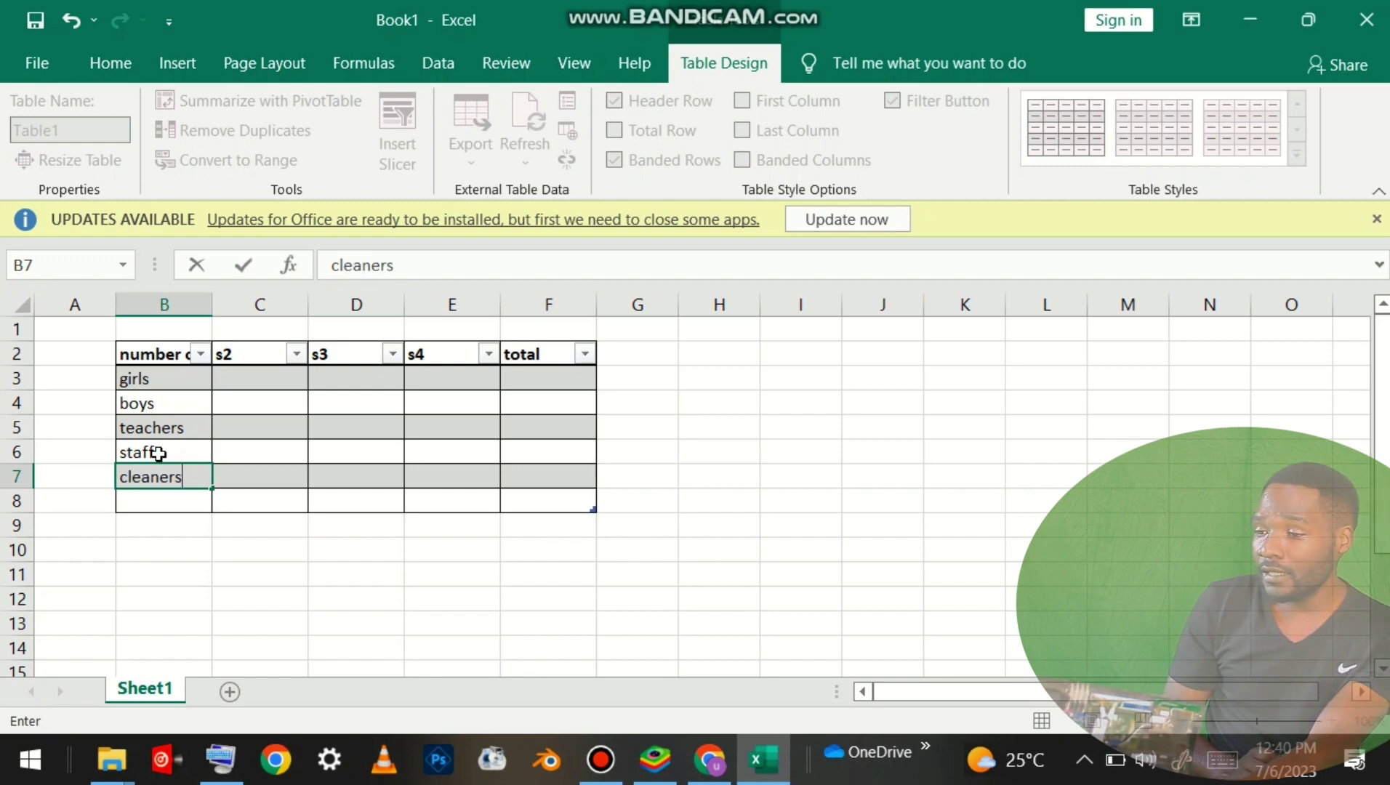
pyautogui.click(194, 503)
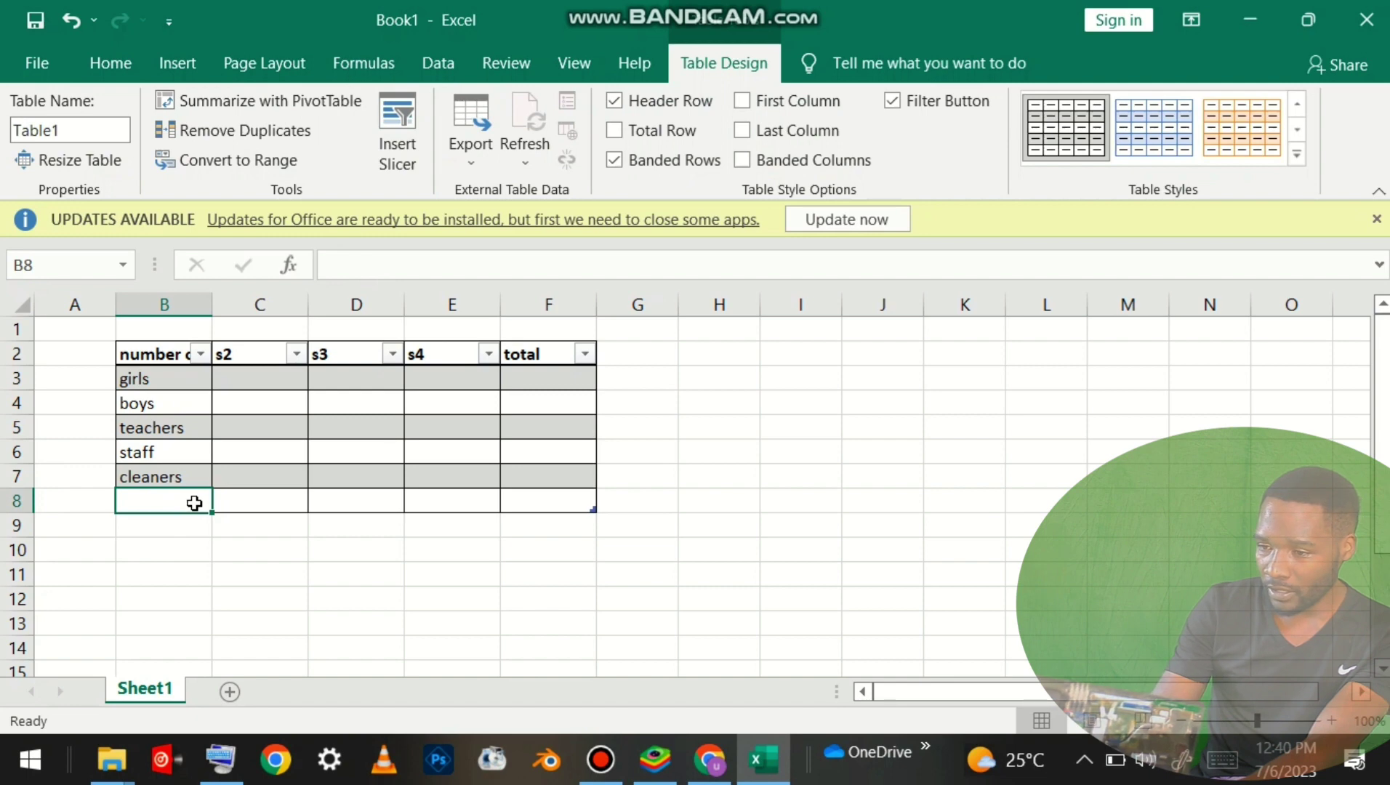
pyautogui.write('toa')
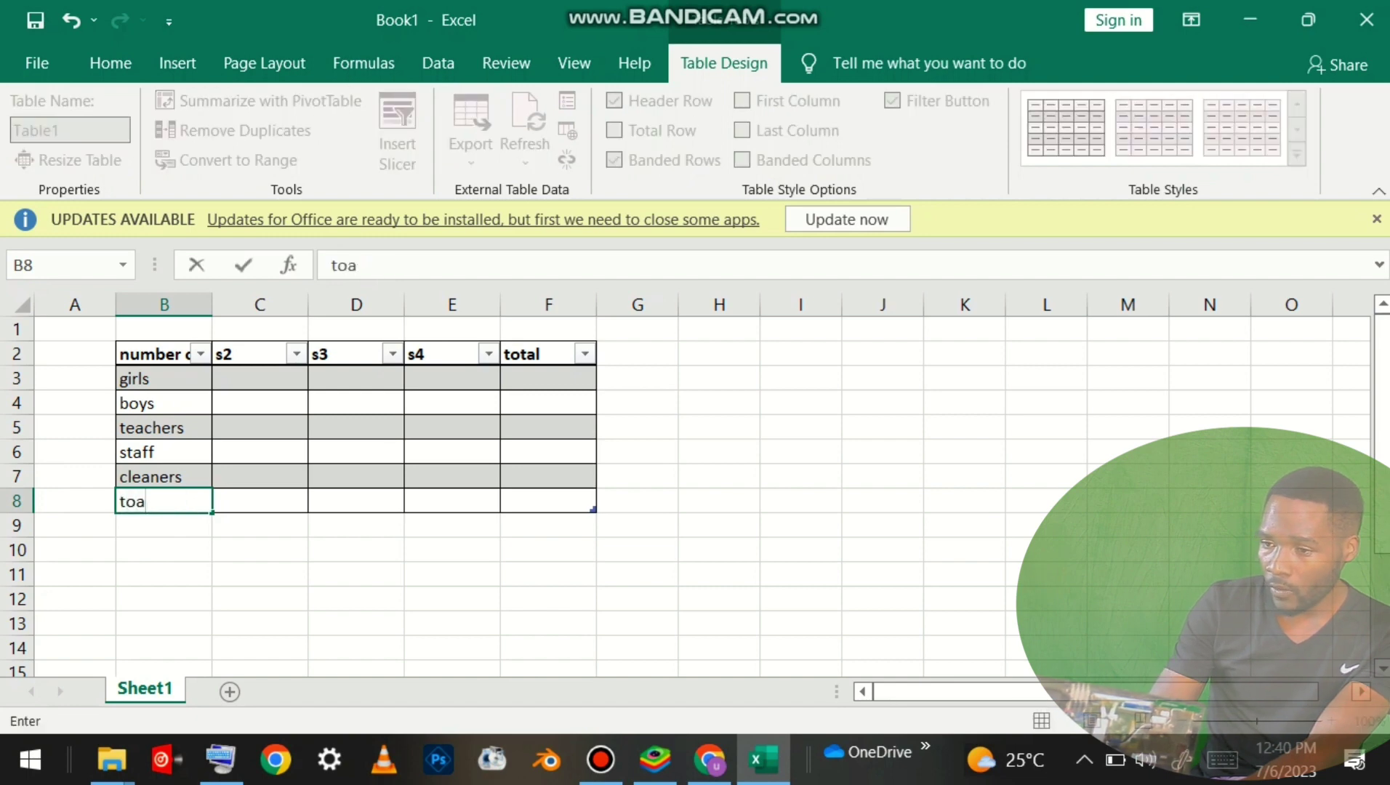
pyautogui.write('tal')
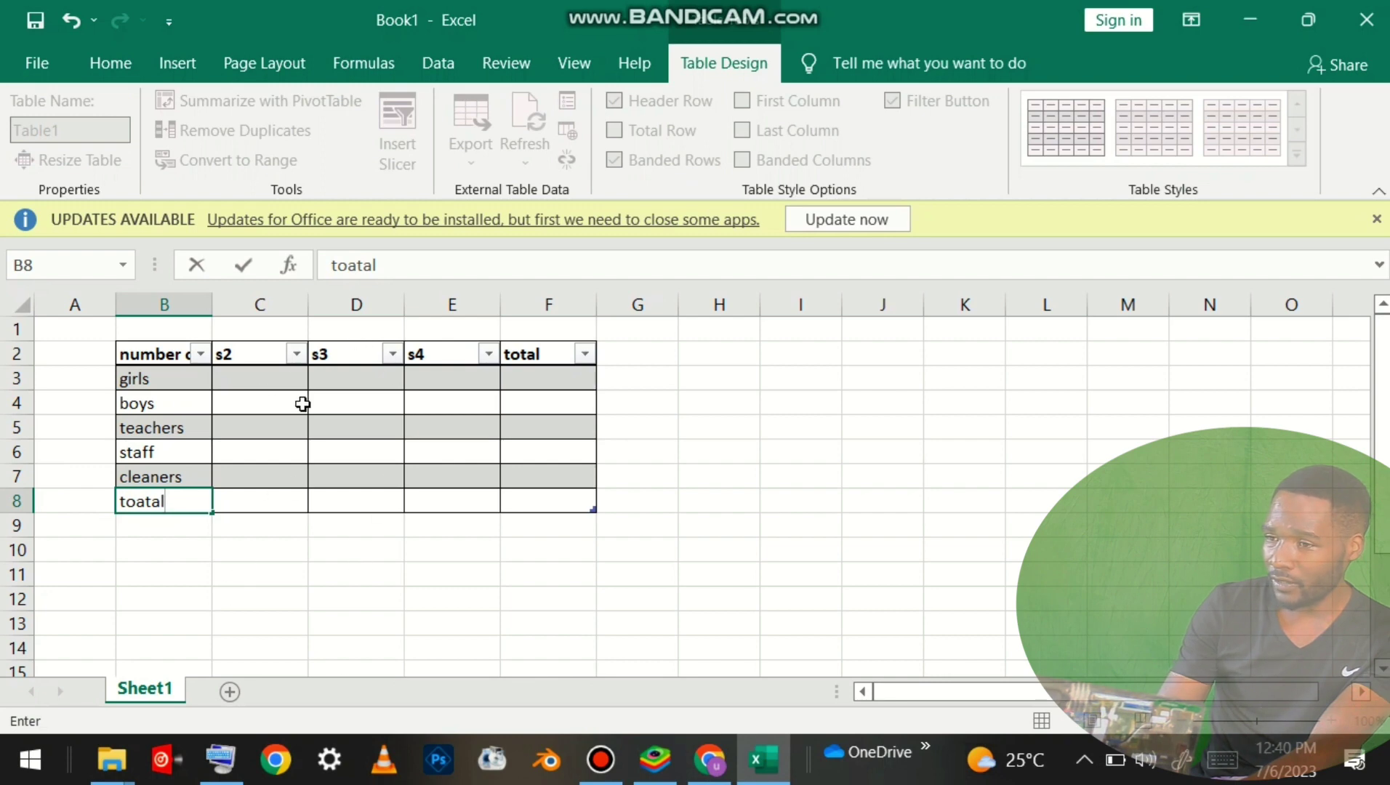
pyautogui.click(251, 385)
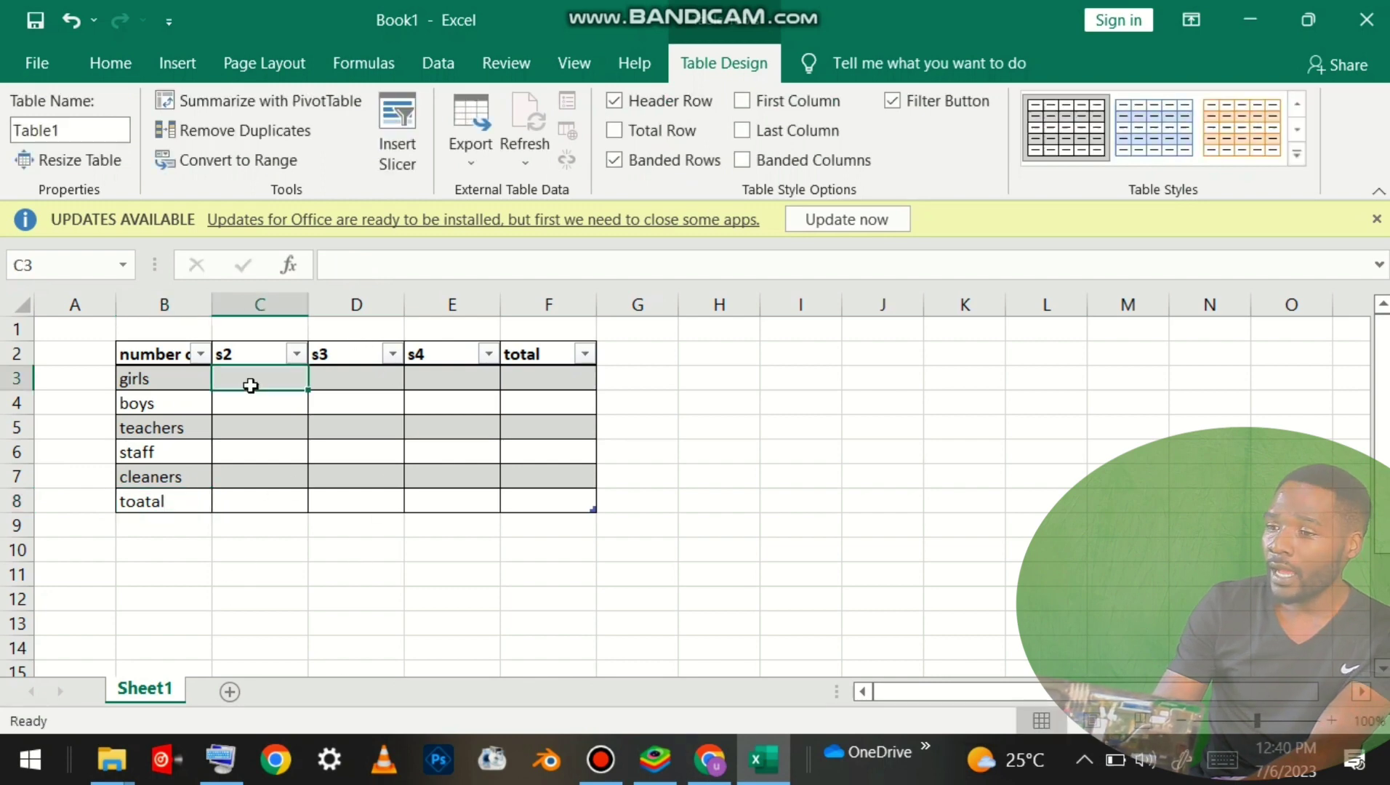
# Step: Fill the s2 column C3:C7 with 7, 0, 8, 6, 7
pyautogui.write('7')
pyautogui.press('Return')
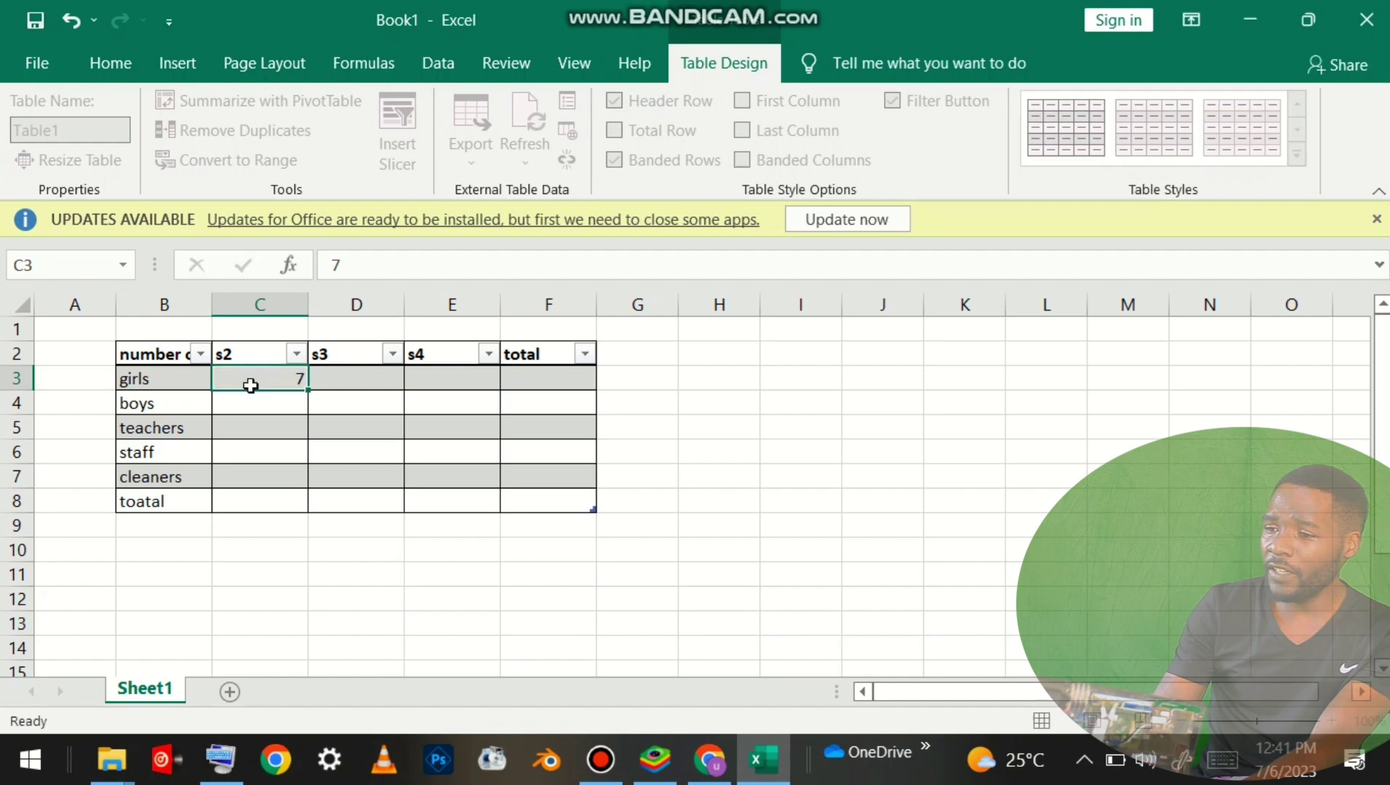
pyautogui.write('0')
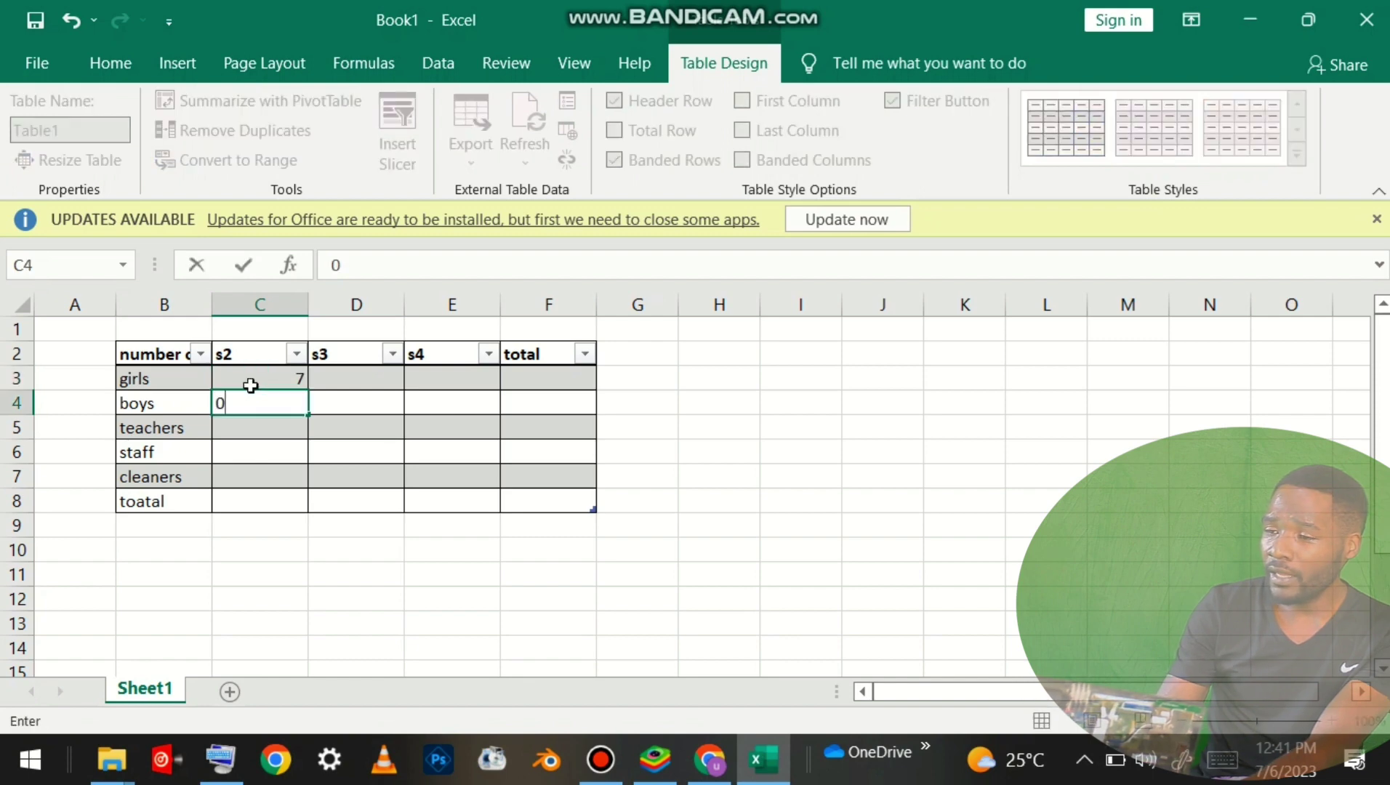
pyautogui.press('Return')
pyautogui.write('8')
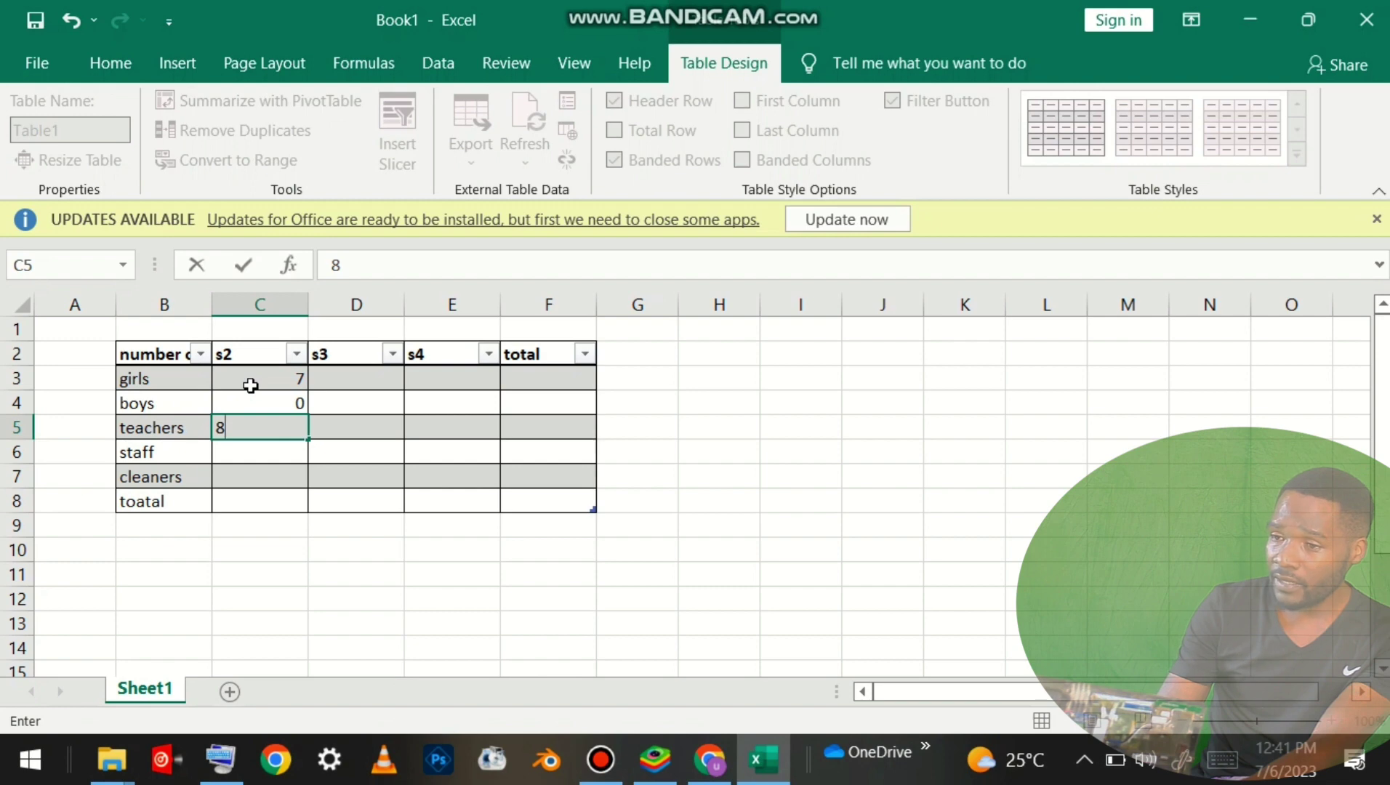
pyautogui.press('Return')
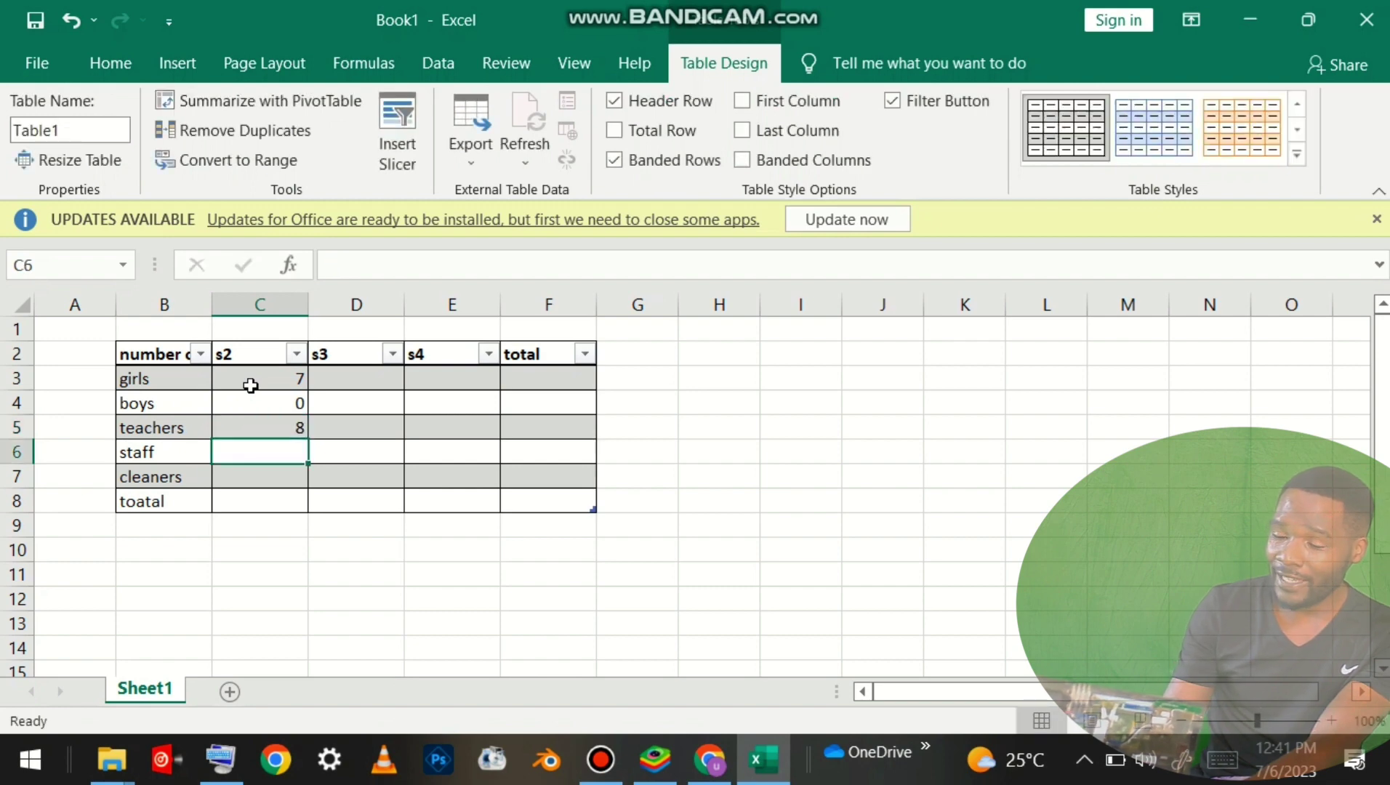
pyautogui.write('6')
pyautogui.press('Return')
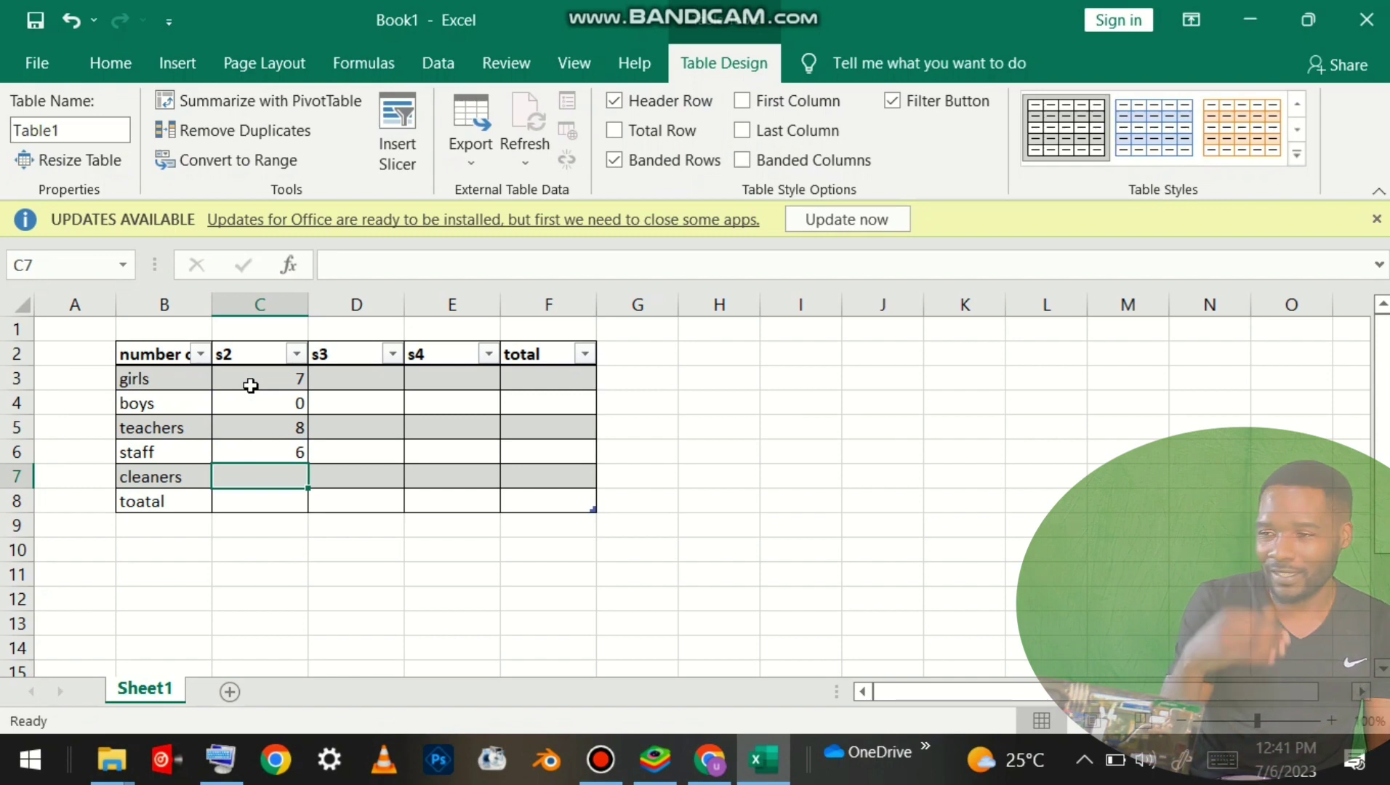
pyautogui.write('r')
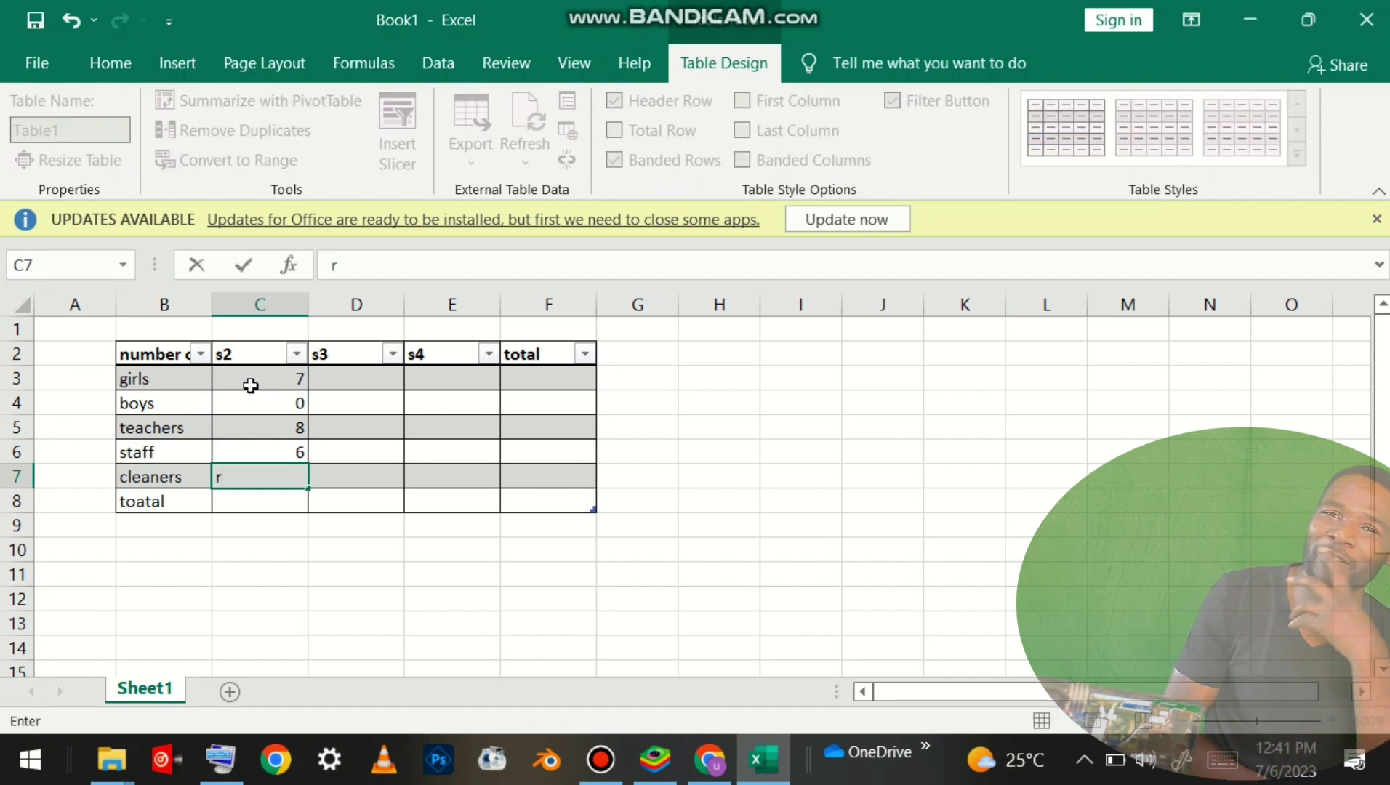
pyautogui.press('BackSpace')
pyautogui.write('7')
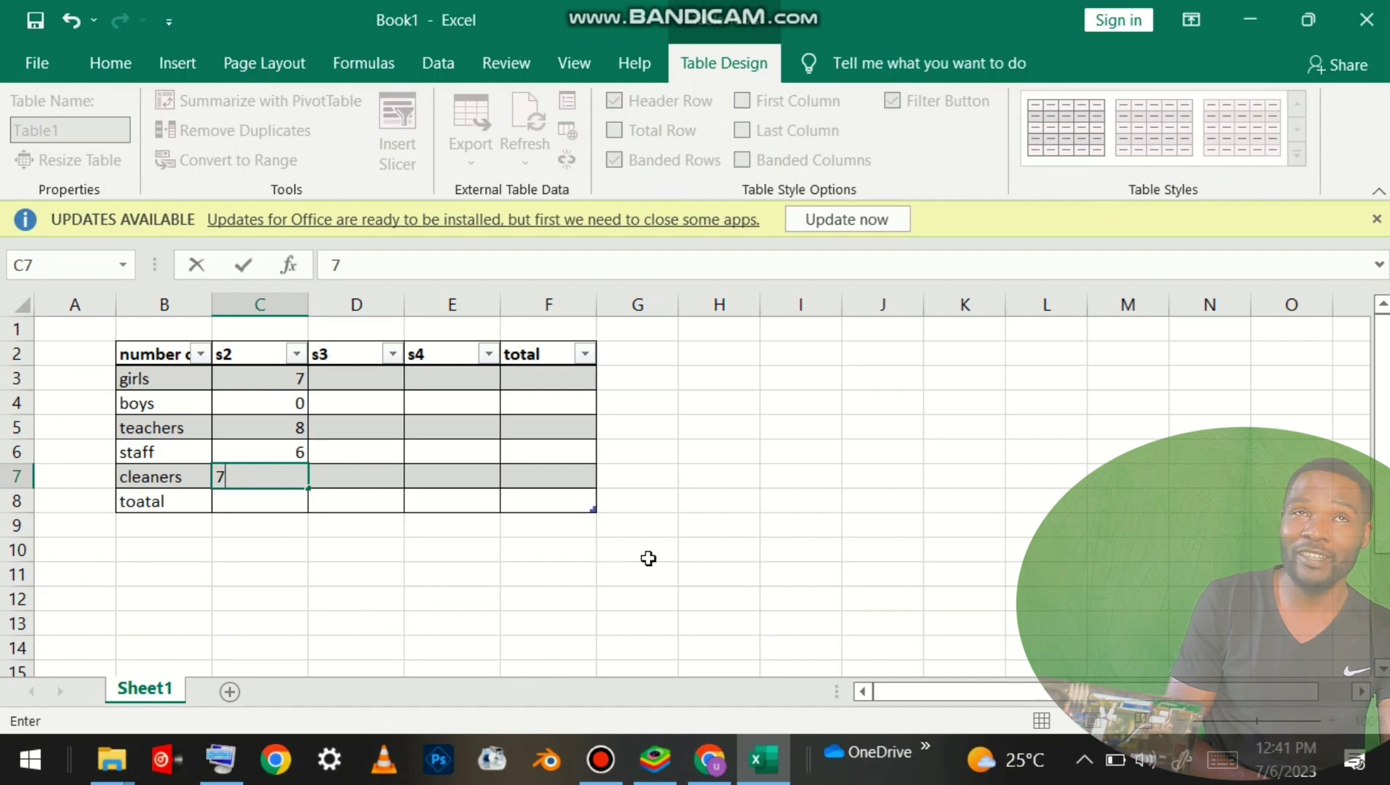
pyautogui.click(353, 381)
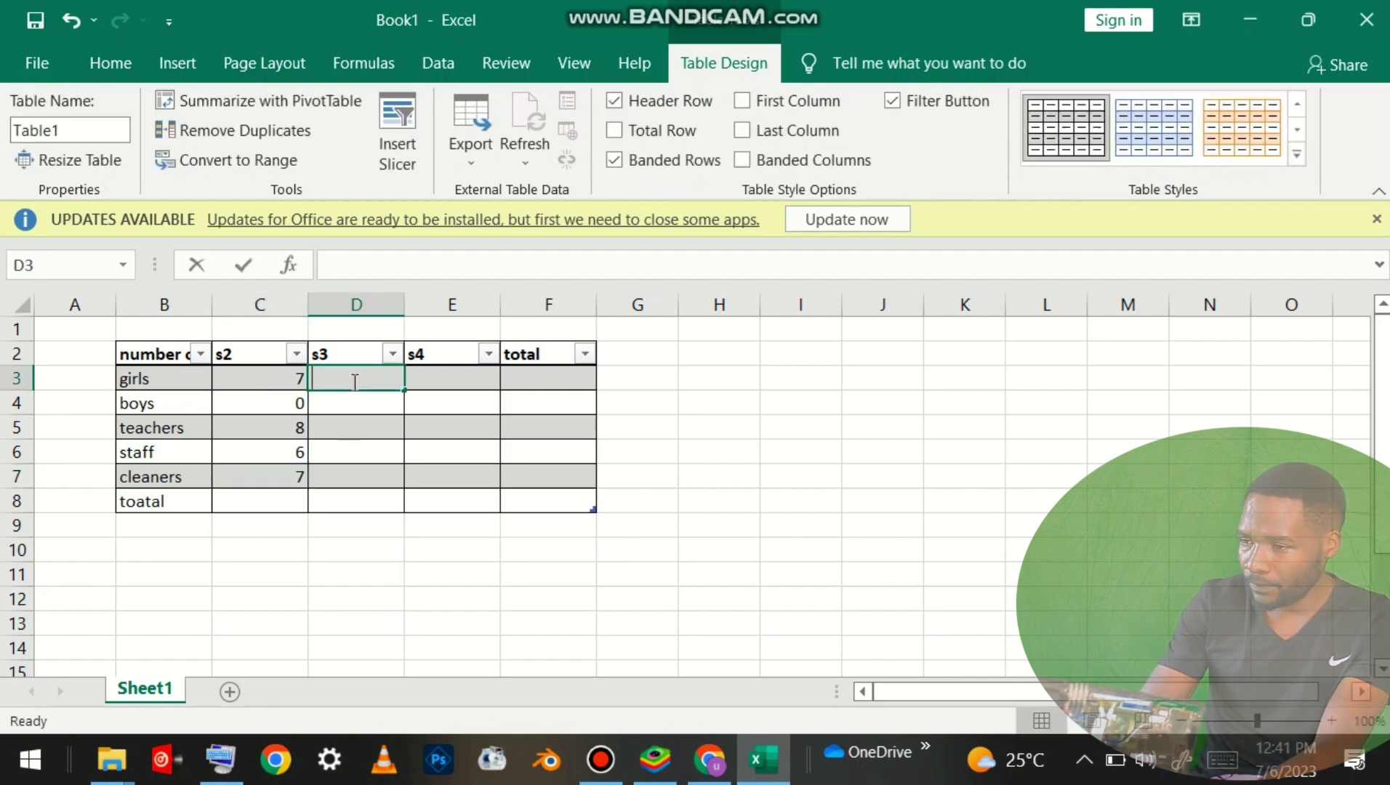
# Step: Fill the s3 column D3:D7 with 4, 8, 6, 8, 5
pyautogui.write('4')
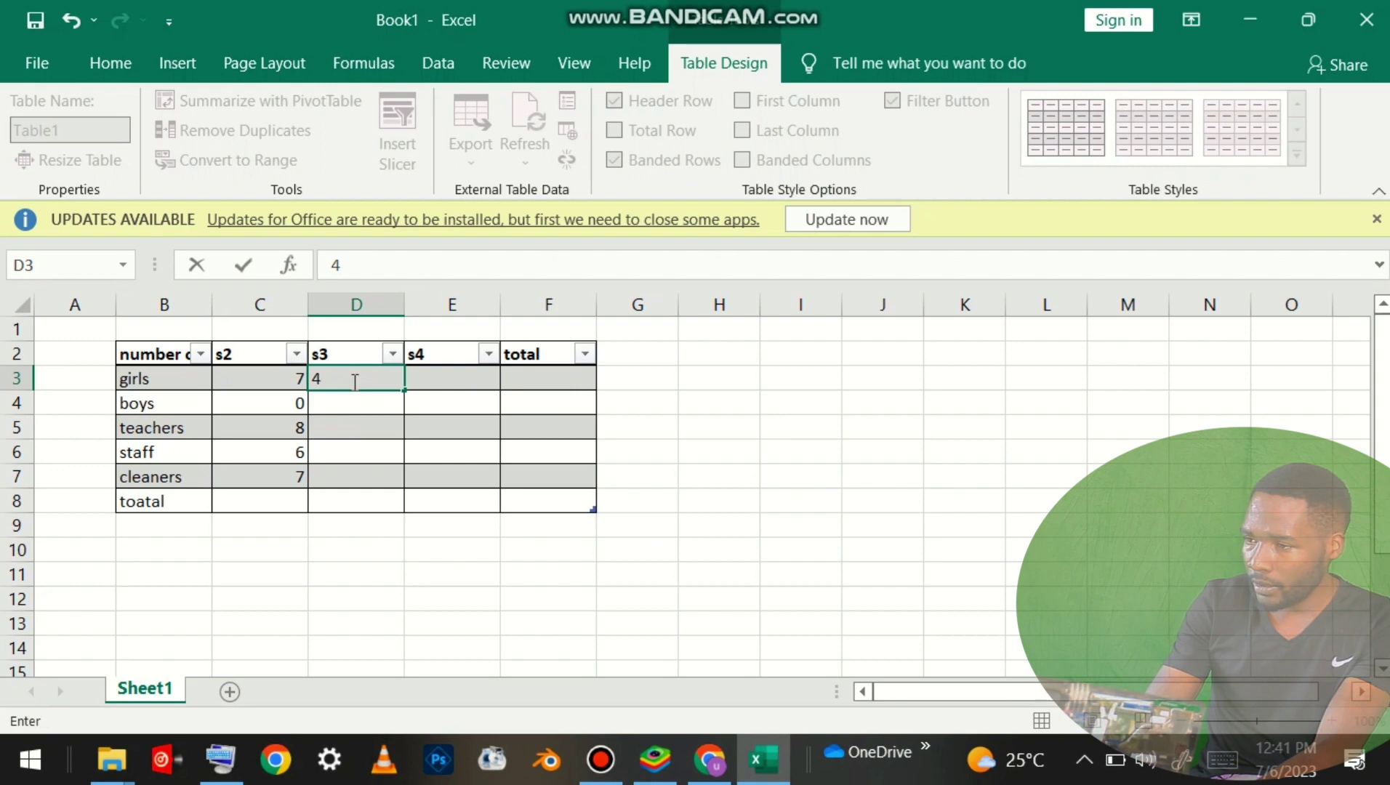
pyautogui.press('Return')
pyautogui.write('8')
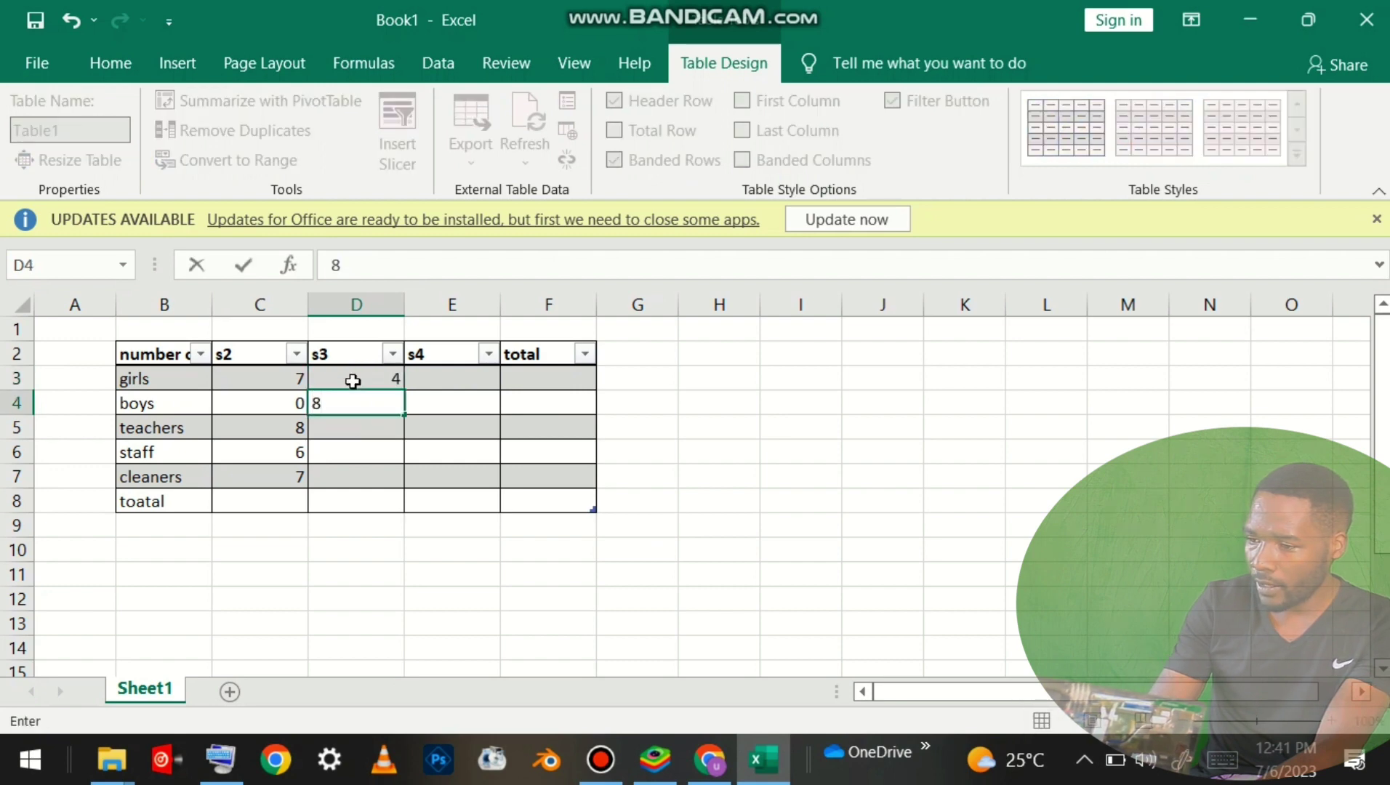
pyautogui.press('Return')
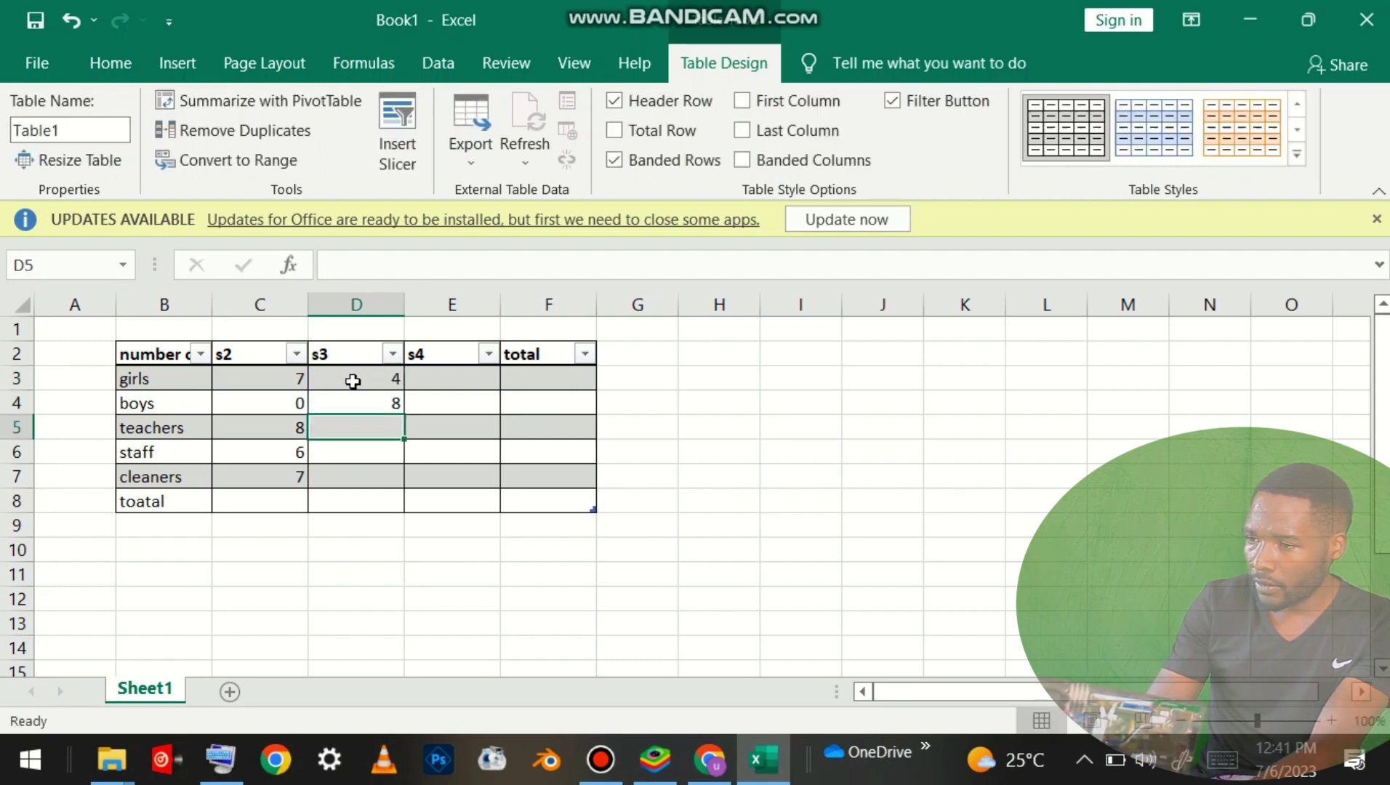
pyautogui.write('6')
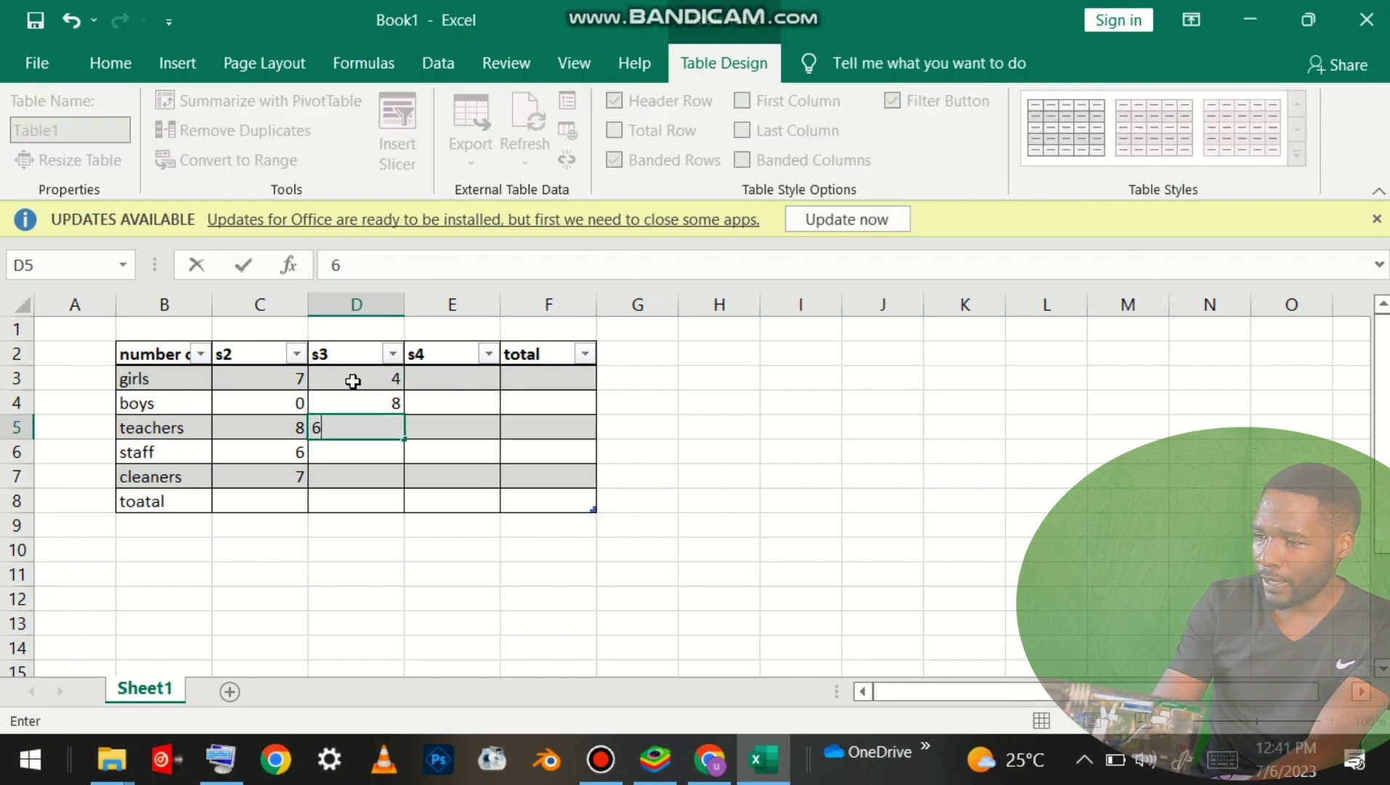
pyautogui.press('Return')
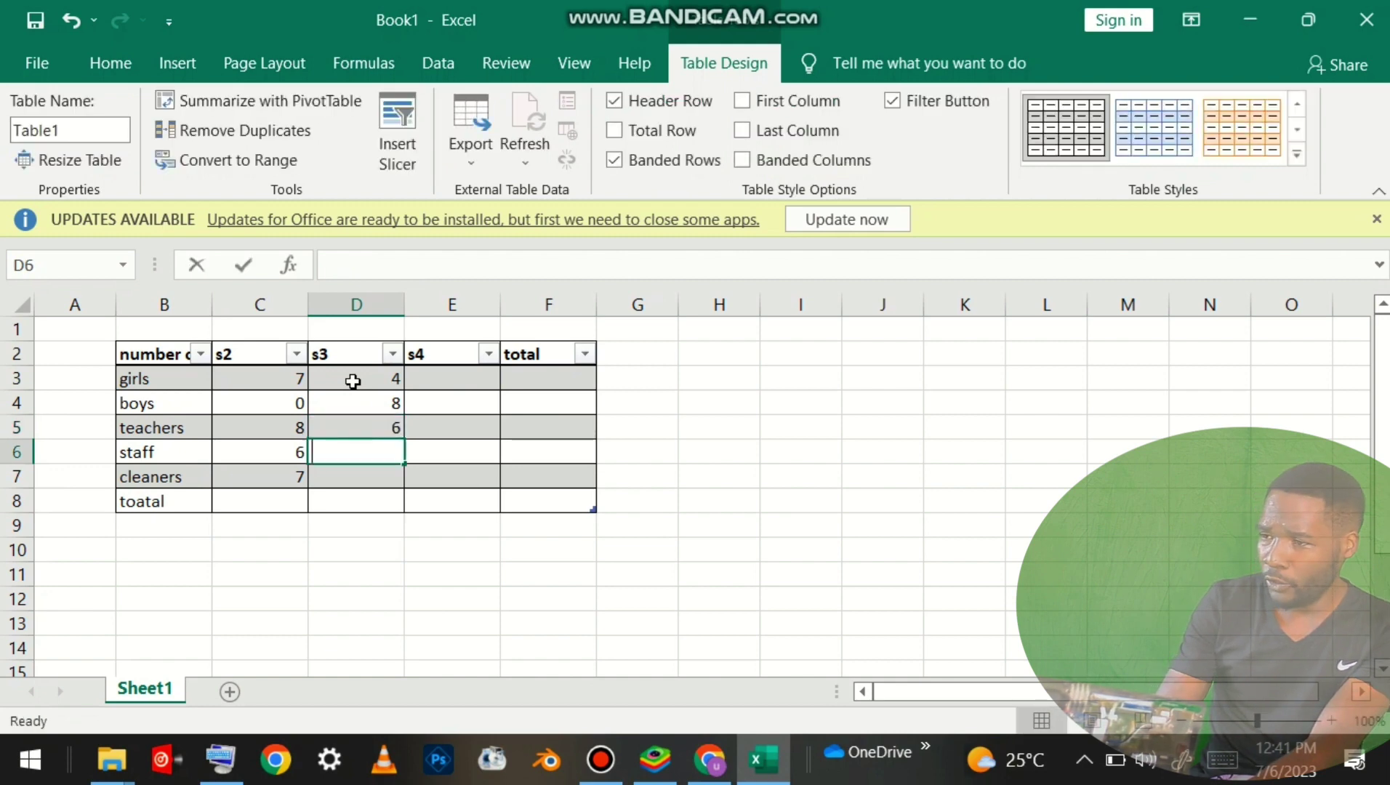
pyautogui.write('8')
pyautogui.press('Return')
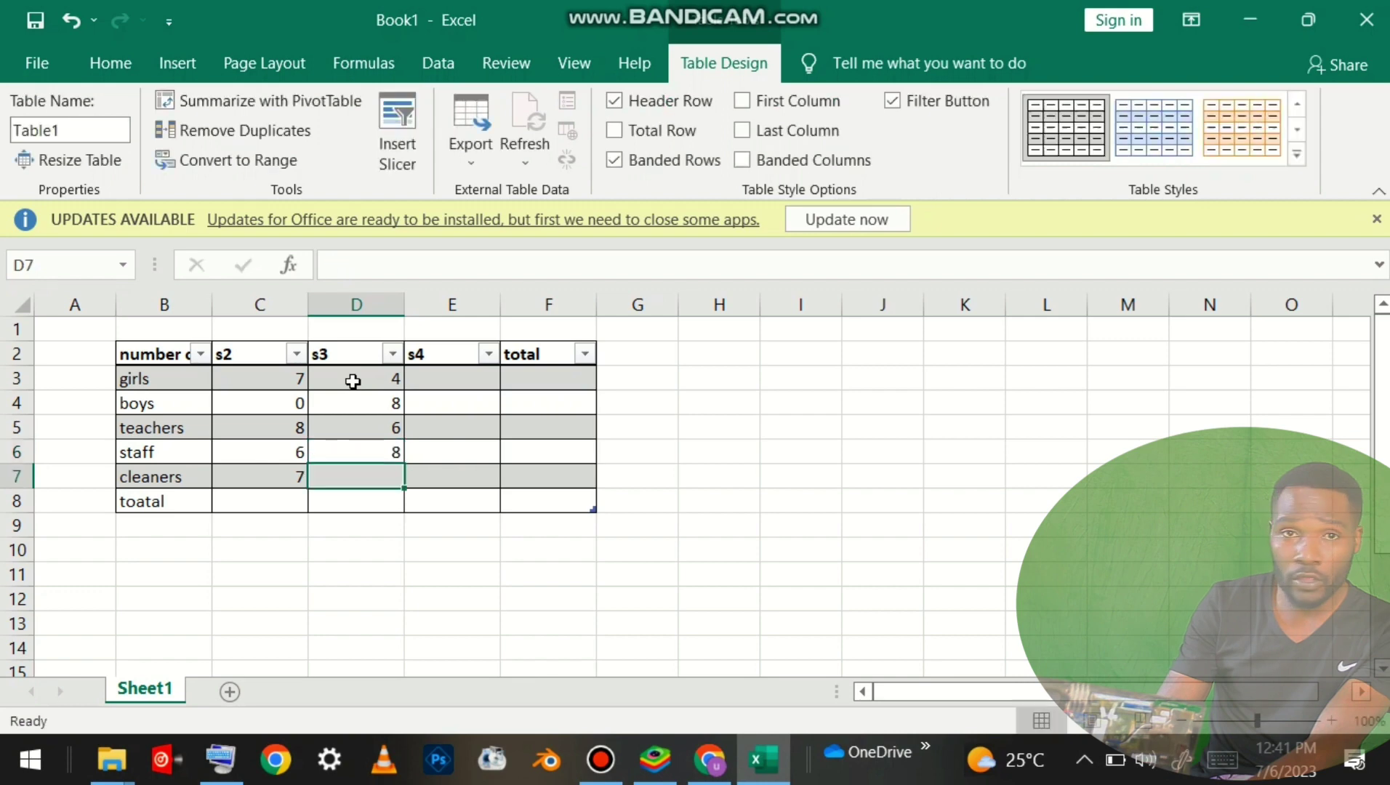
pyautogui.write('5')
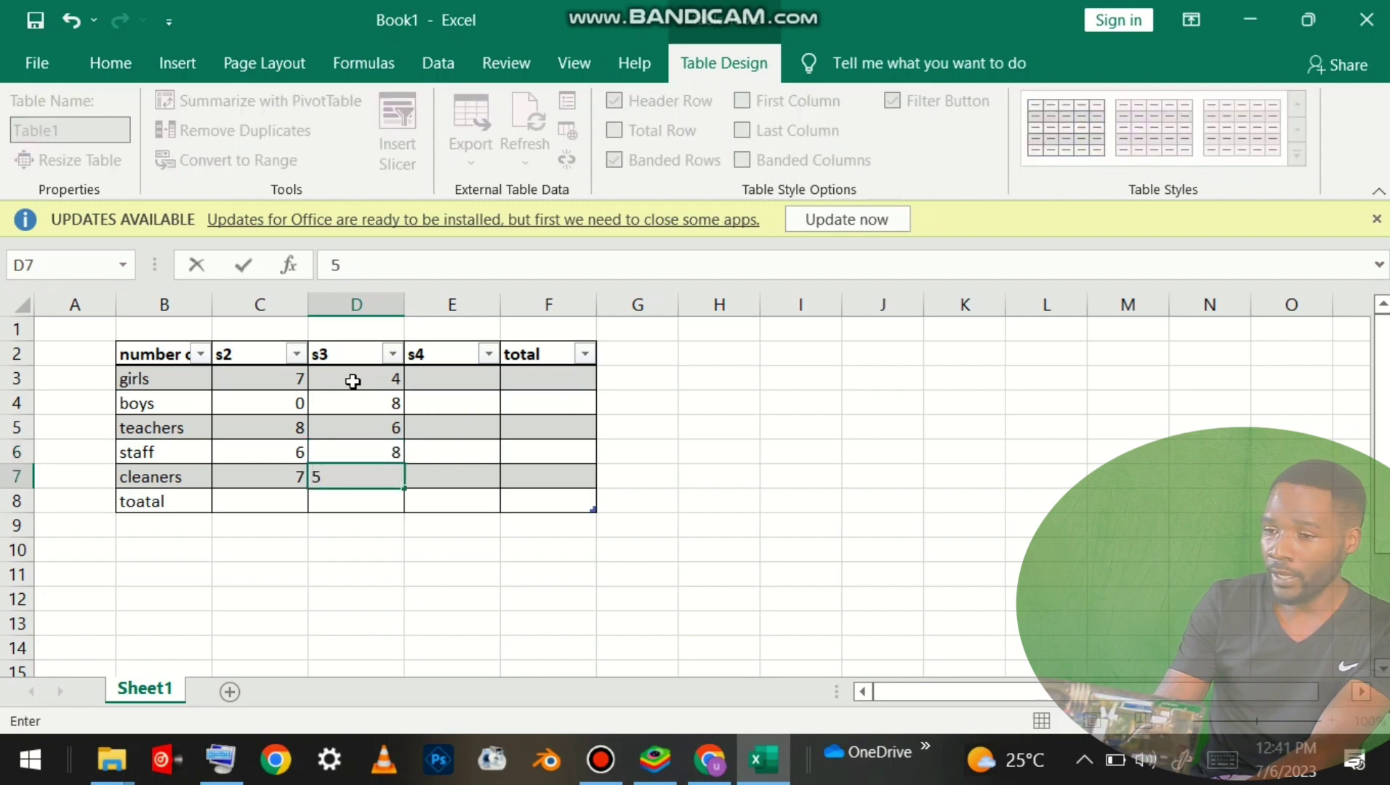
pyautogui.click(445, 387)
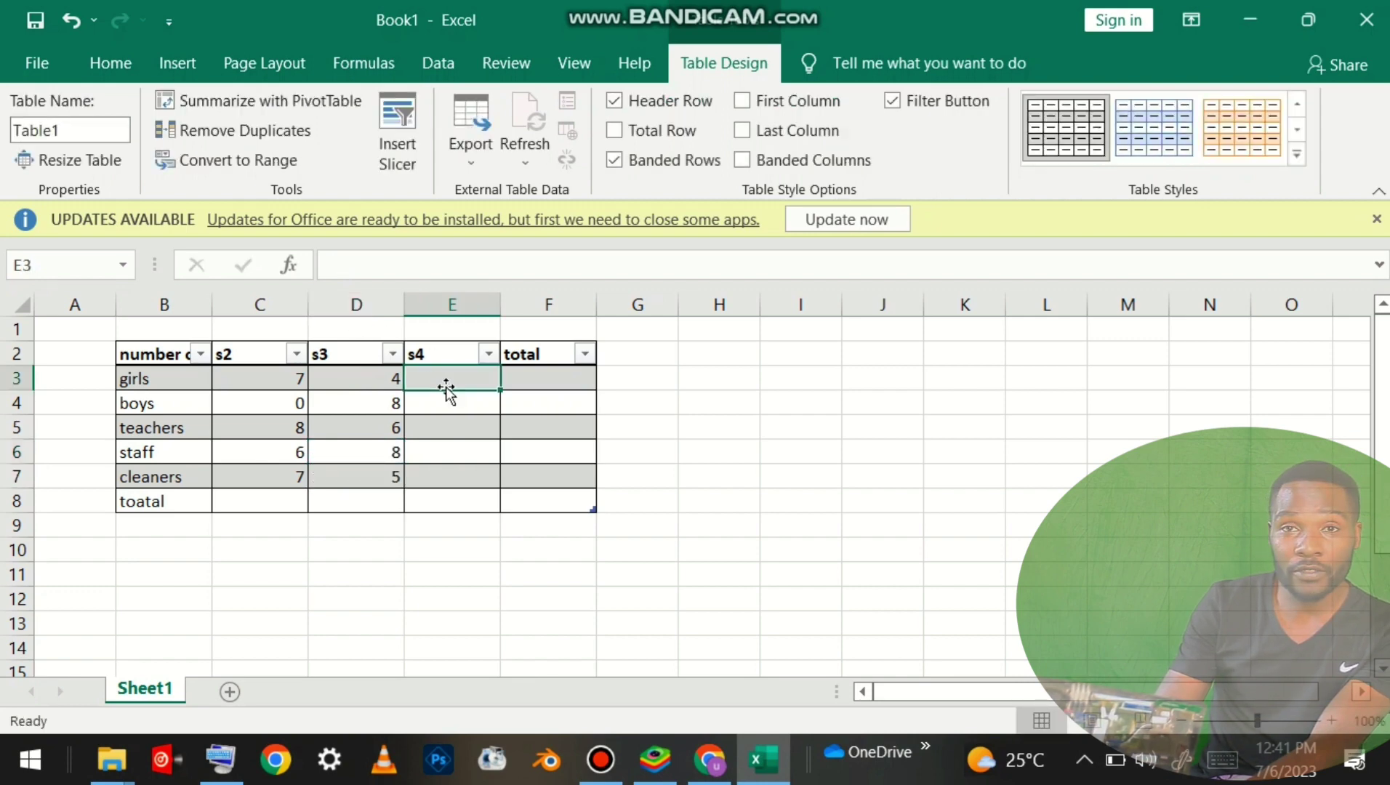
# Step: Fill the s4 column E3:E7 with 5, 4, 4, 5, 9
pyautogui.write('5')
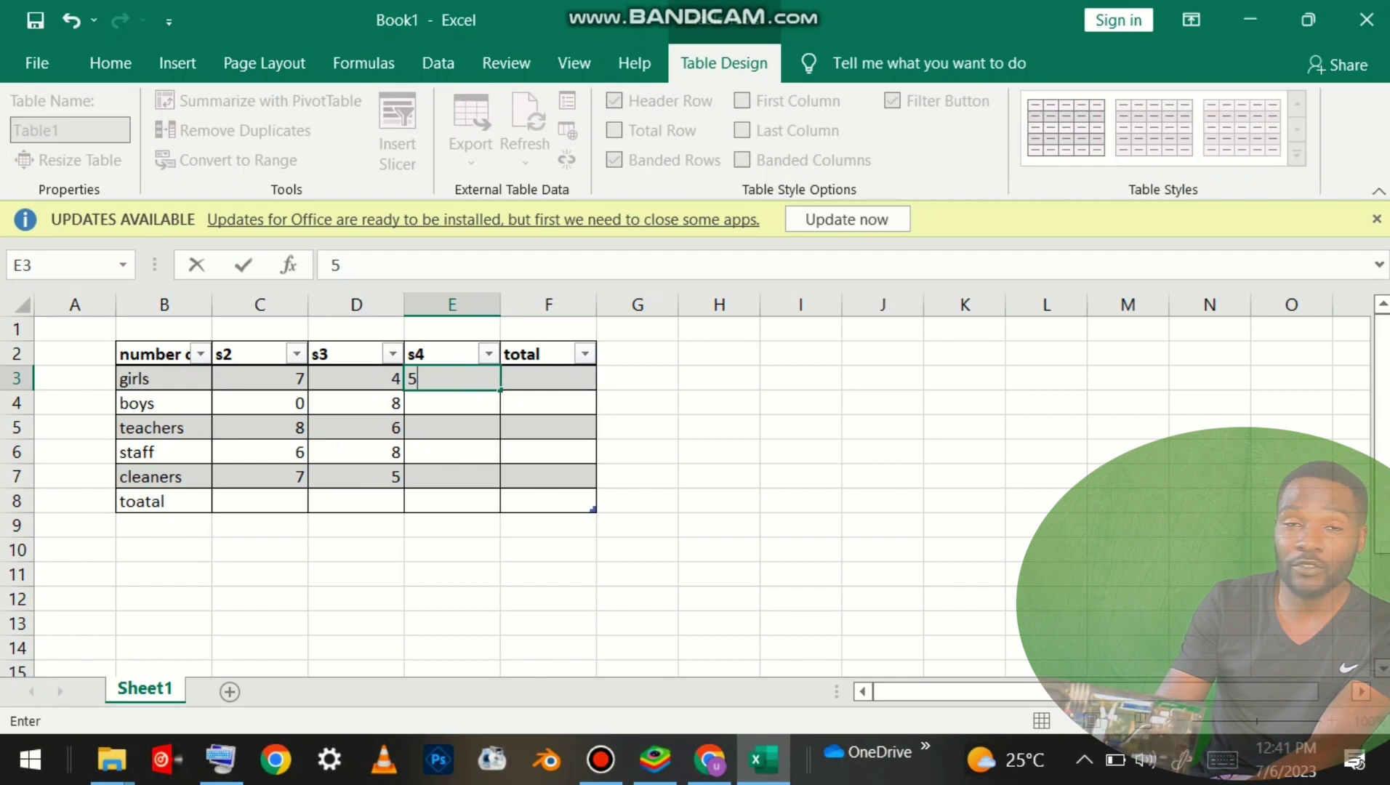
pyautogui.press('Return')
pyautogui.write('4')
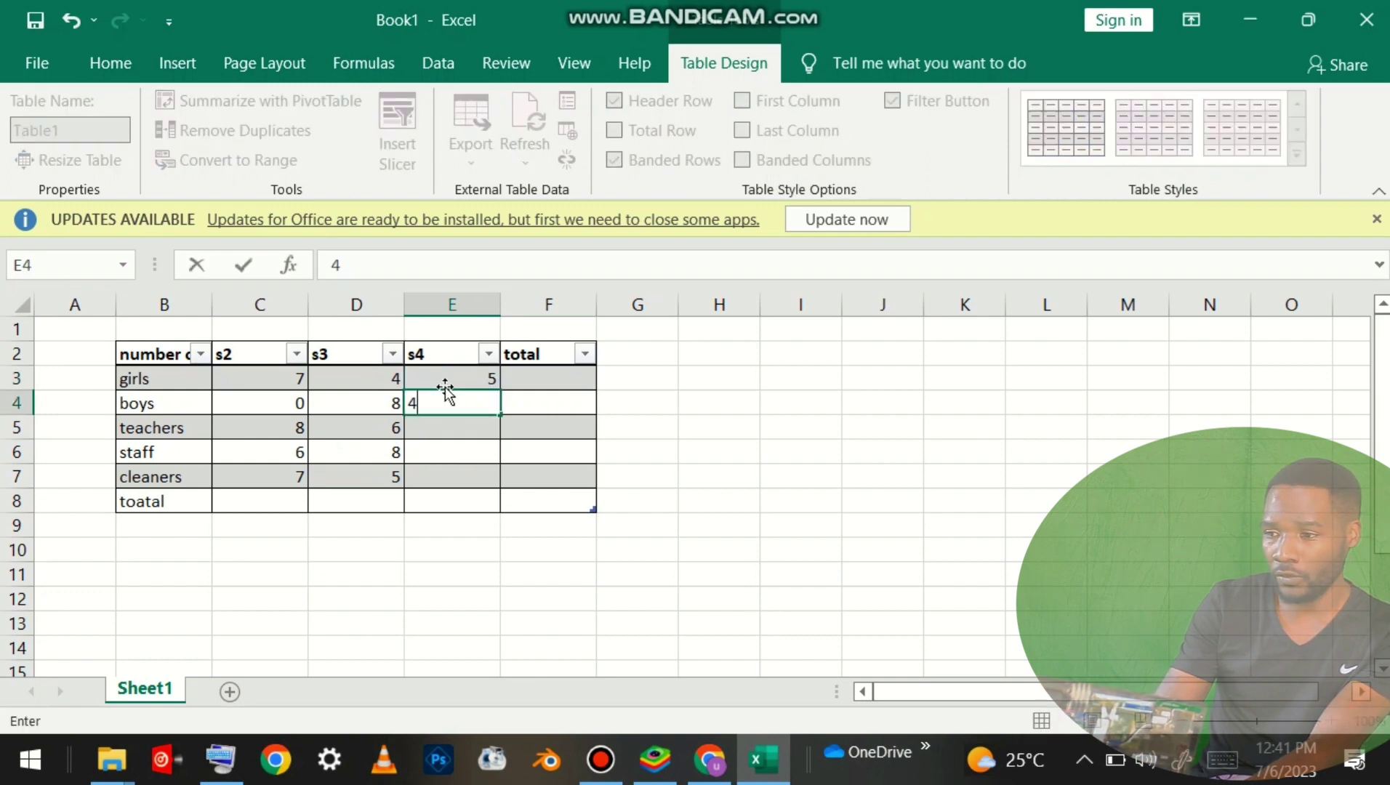
pyautogui.press('Return')
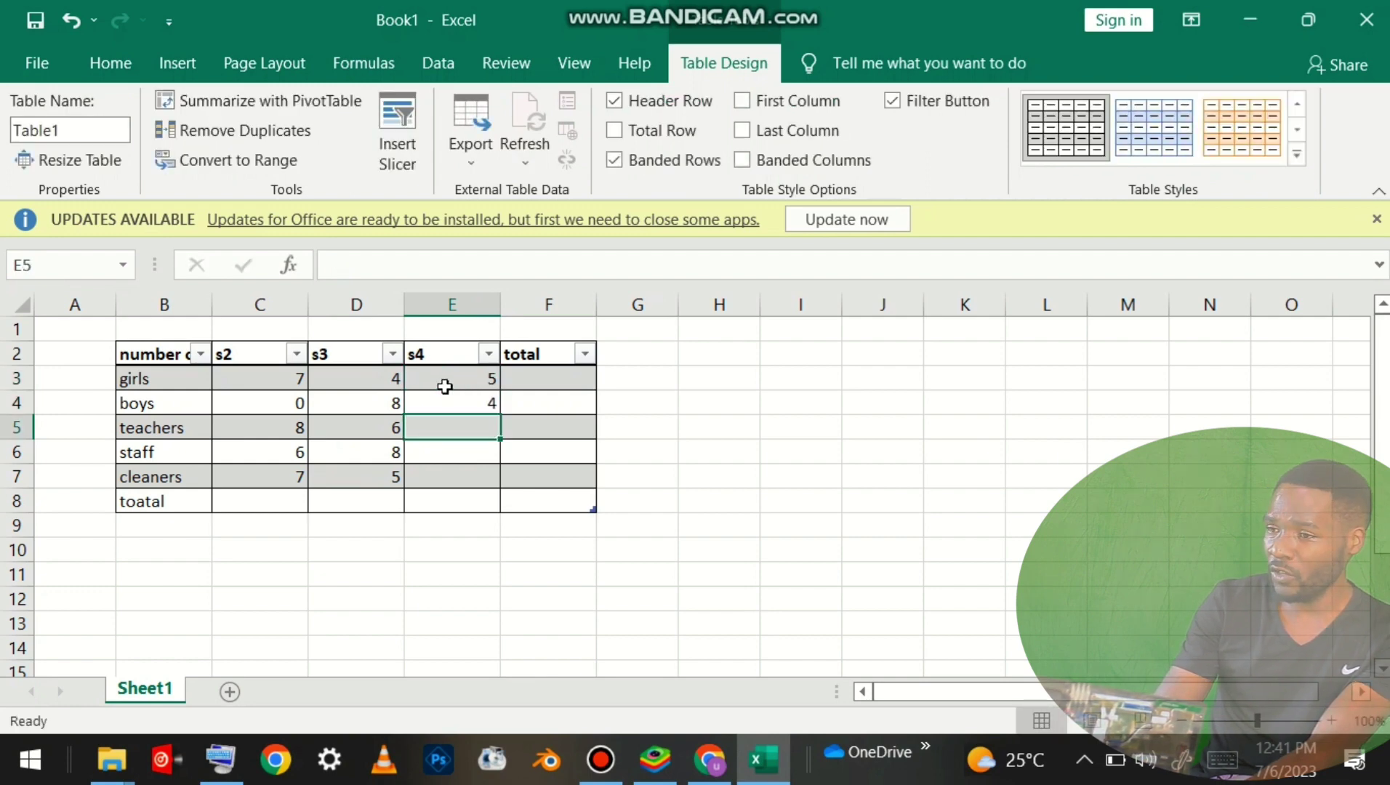
pyautogui.write('4')
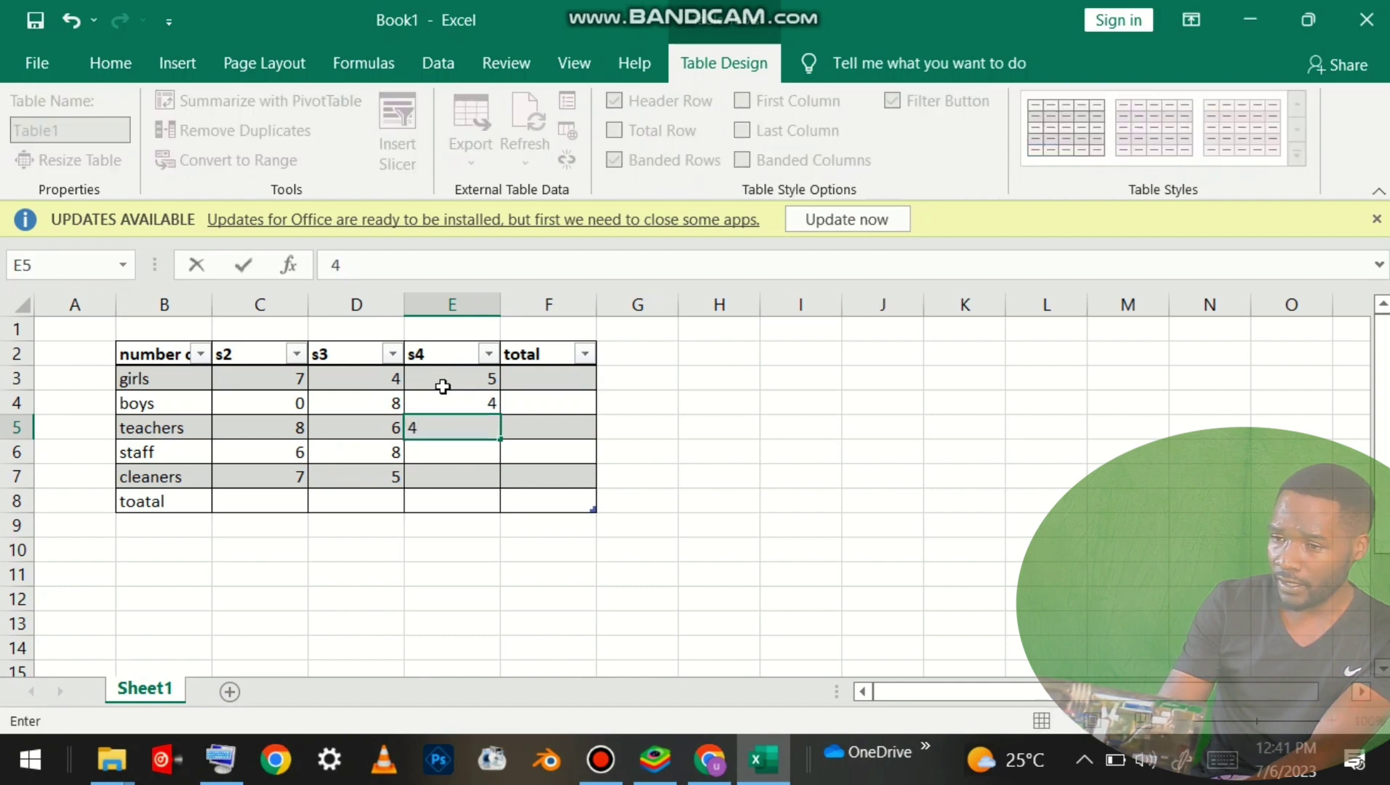
pyautogui.press('Return')
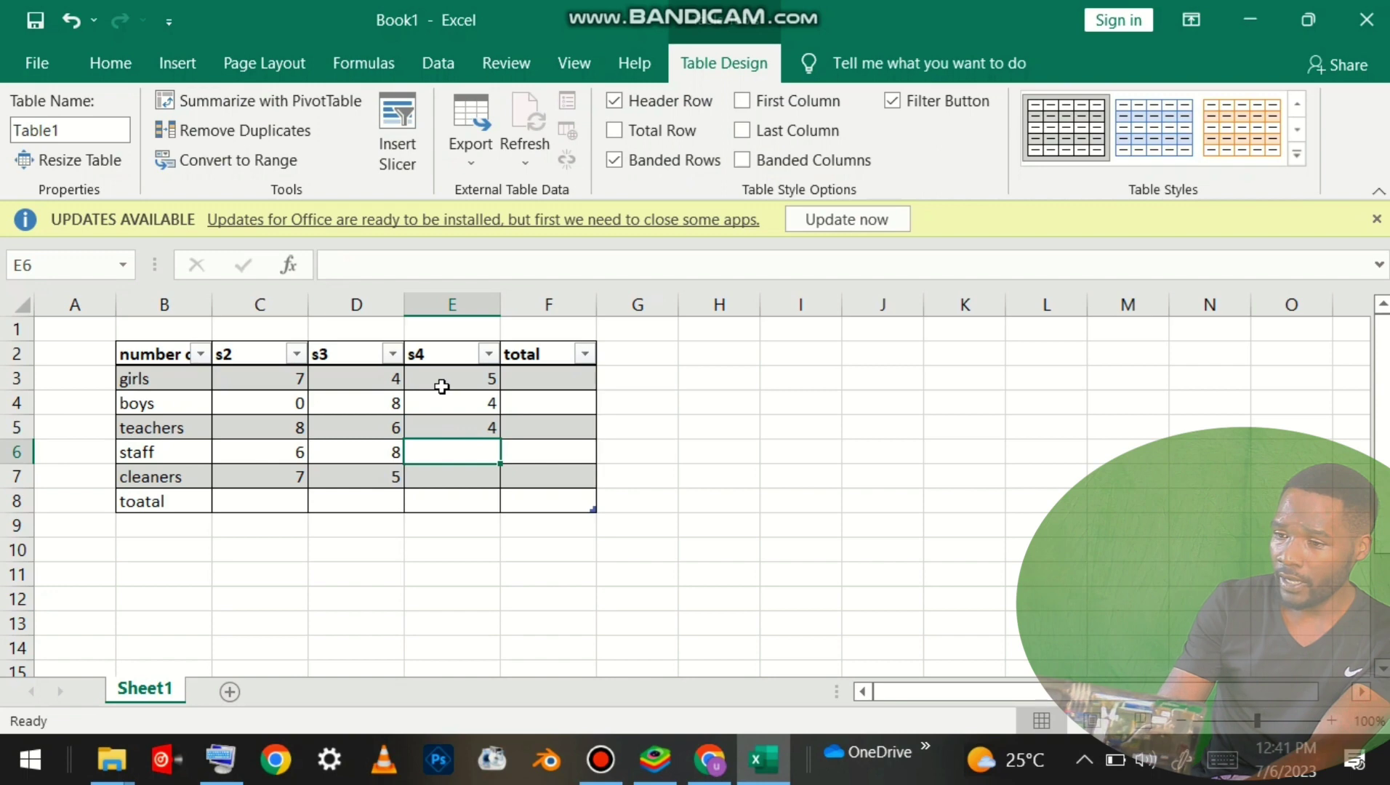
pyautogui.write('5')
pyautogui.press('Return')
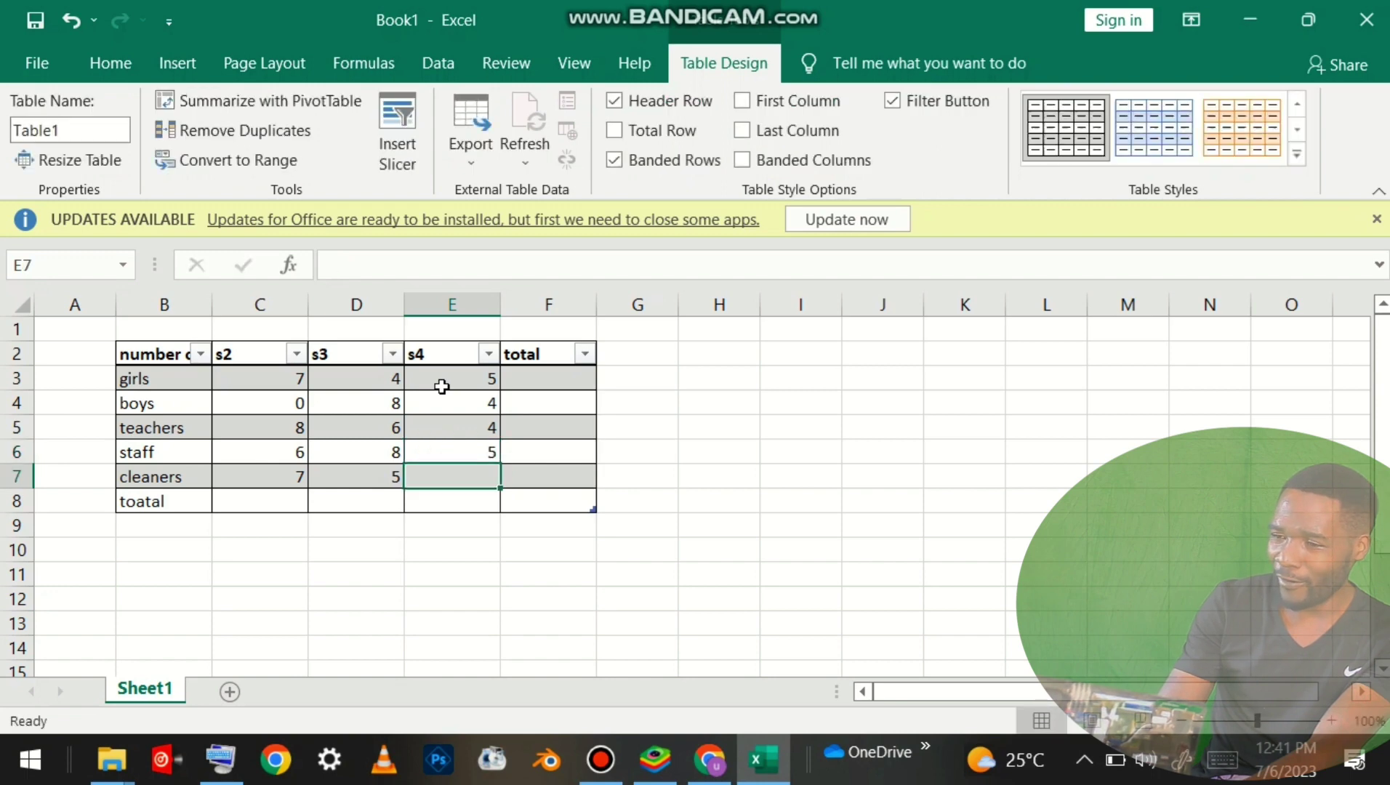
pyautogui.write('9')
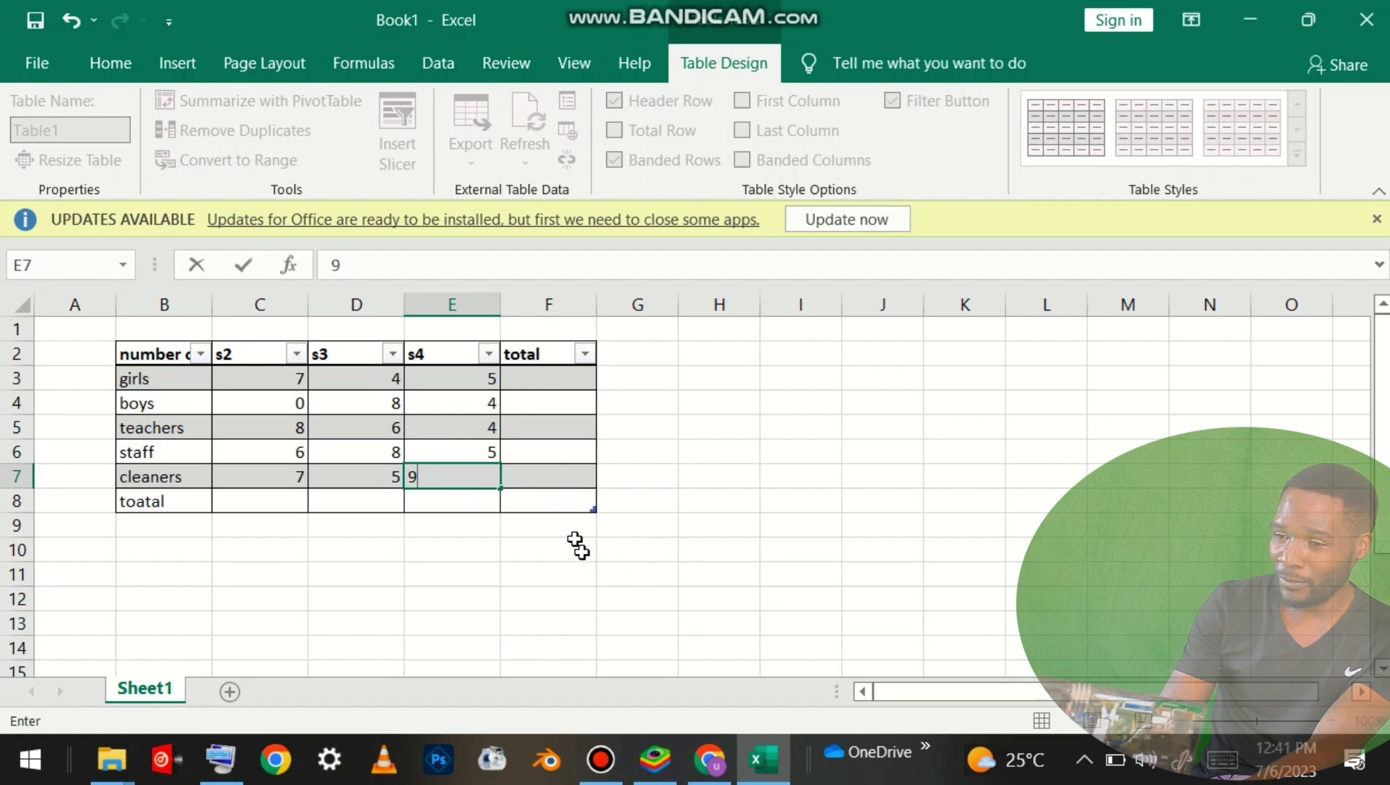
pyautogui.click(571, 474)
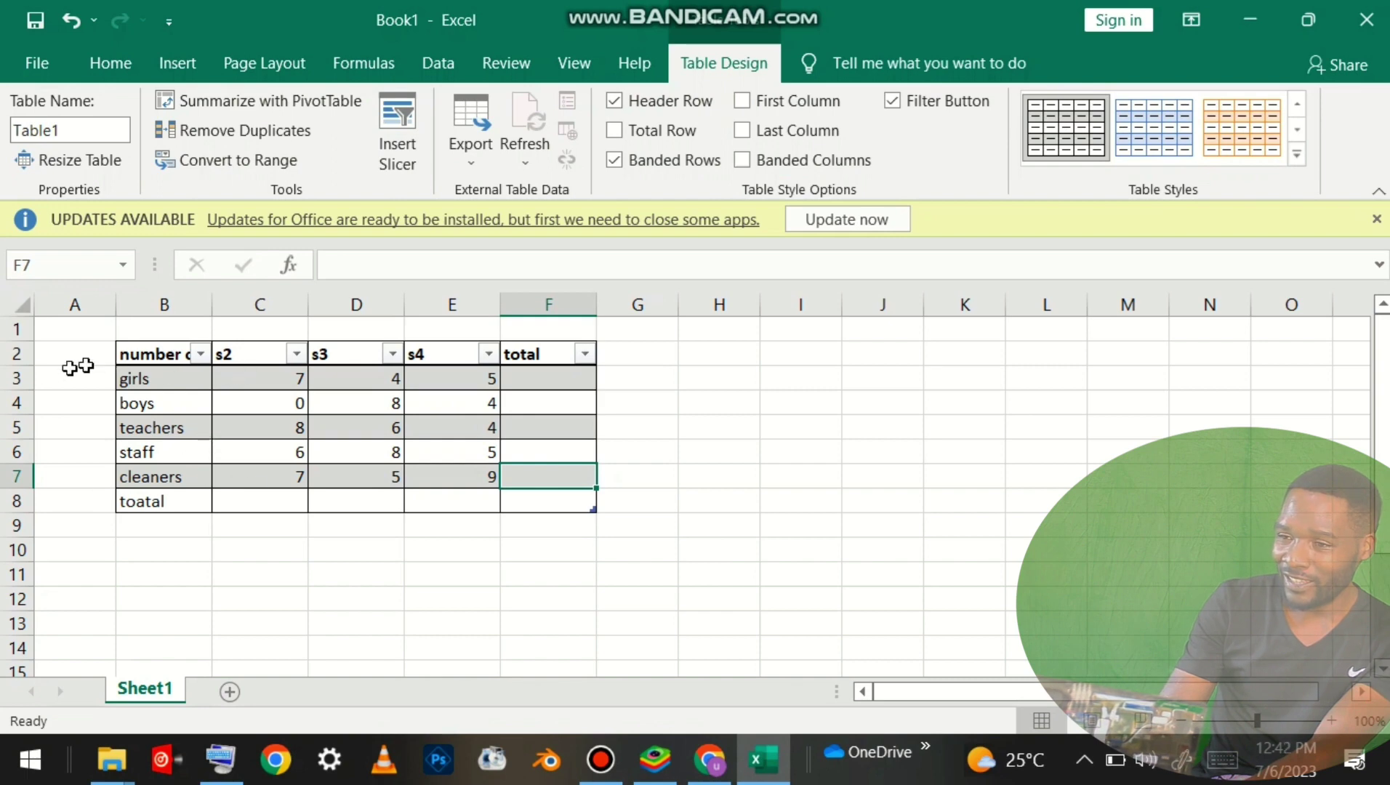
# Step: AutoSum s2 to s4 in F3 so the total column fills with row sums
pyautogui.click(18, 378)
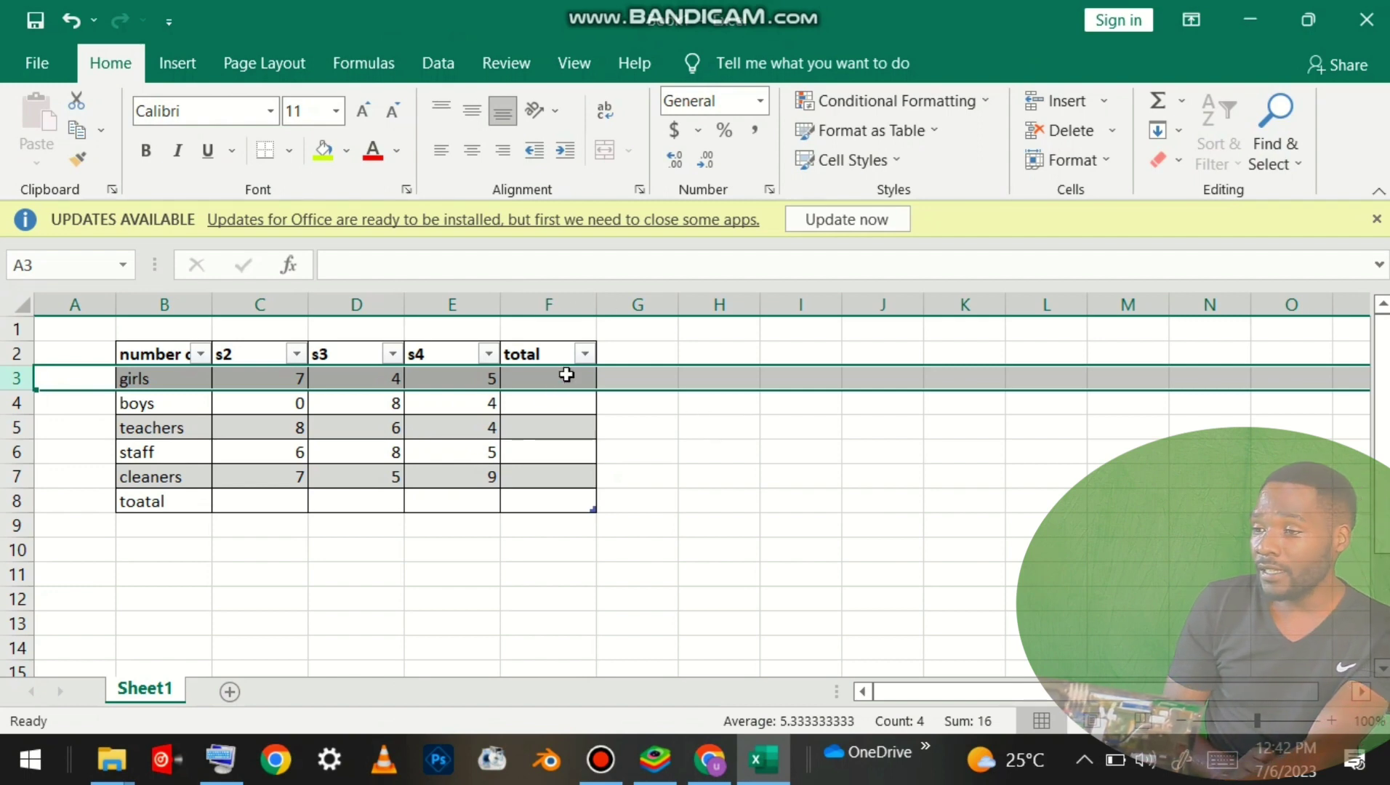
pyautogui.click(566, 374)
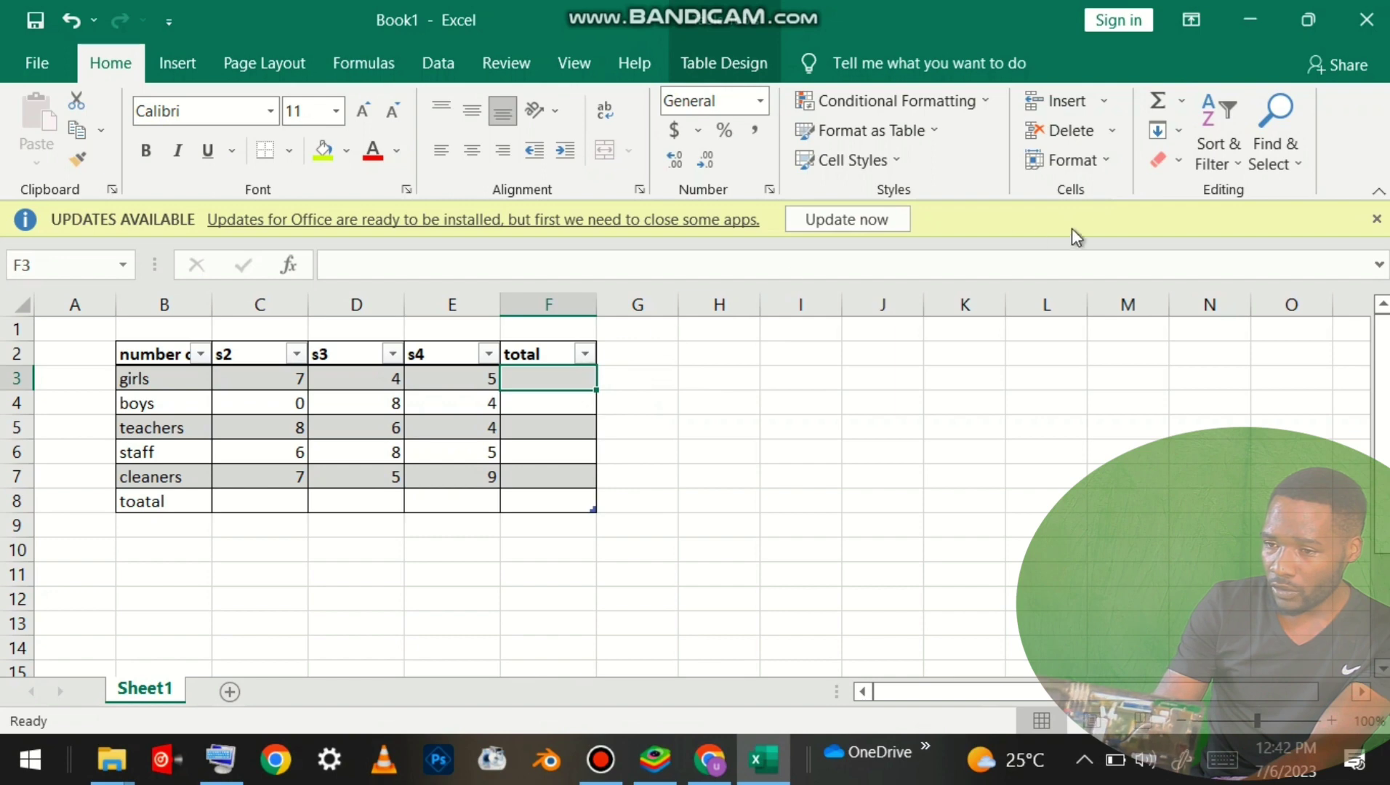
pyautogui.click(1183, 103)
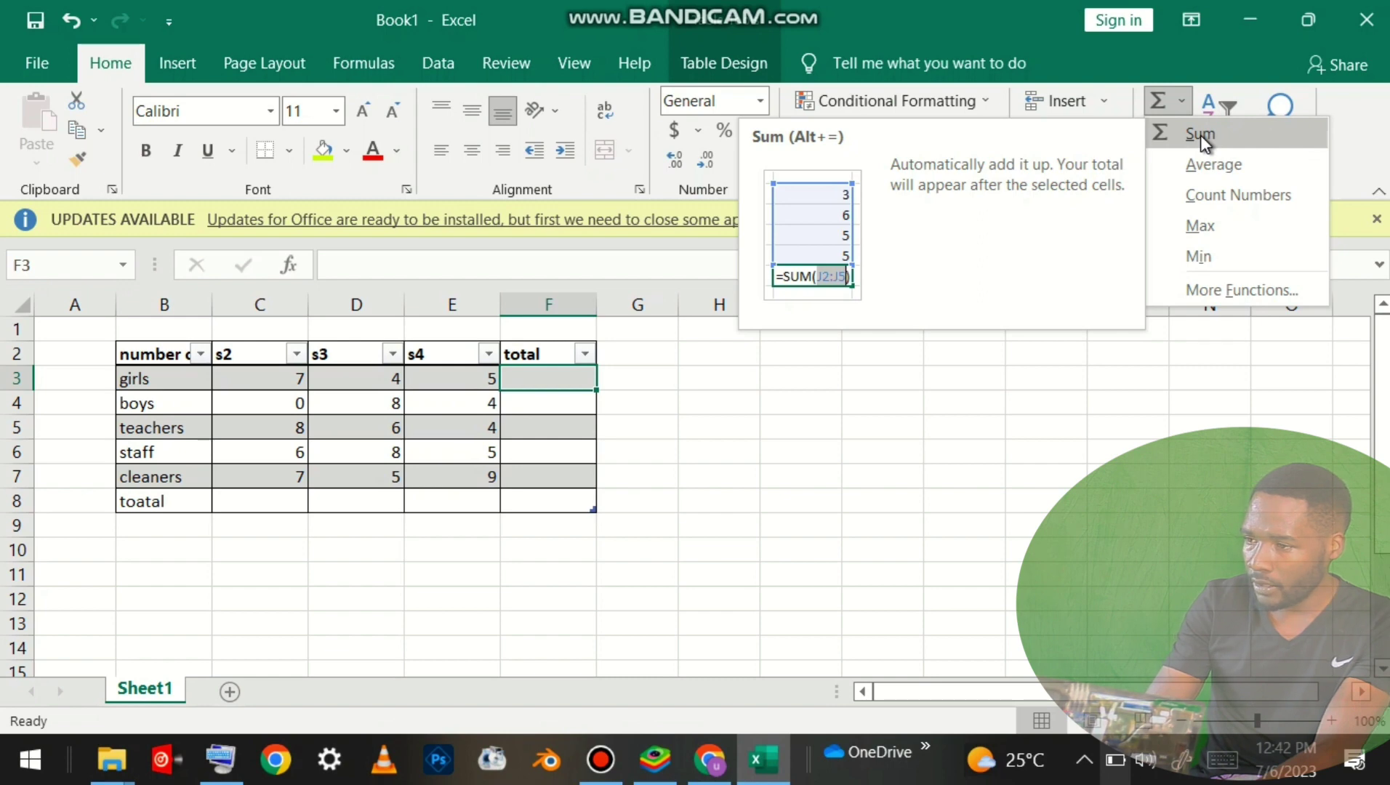
pyautogui.click(1200, 135)
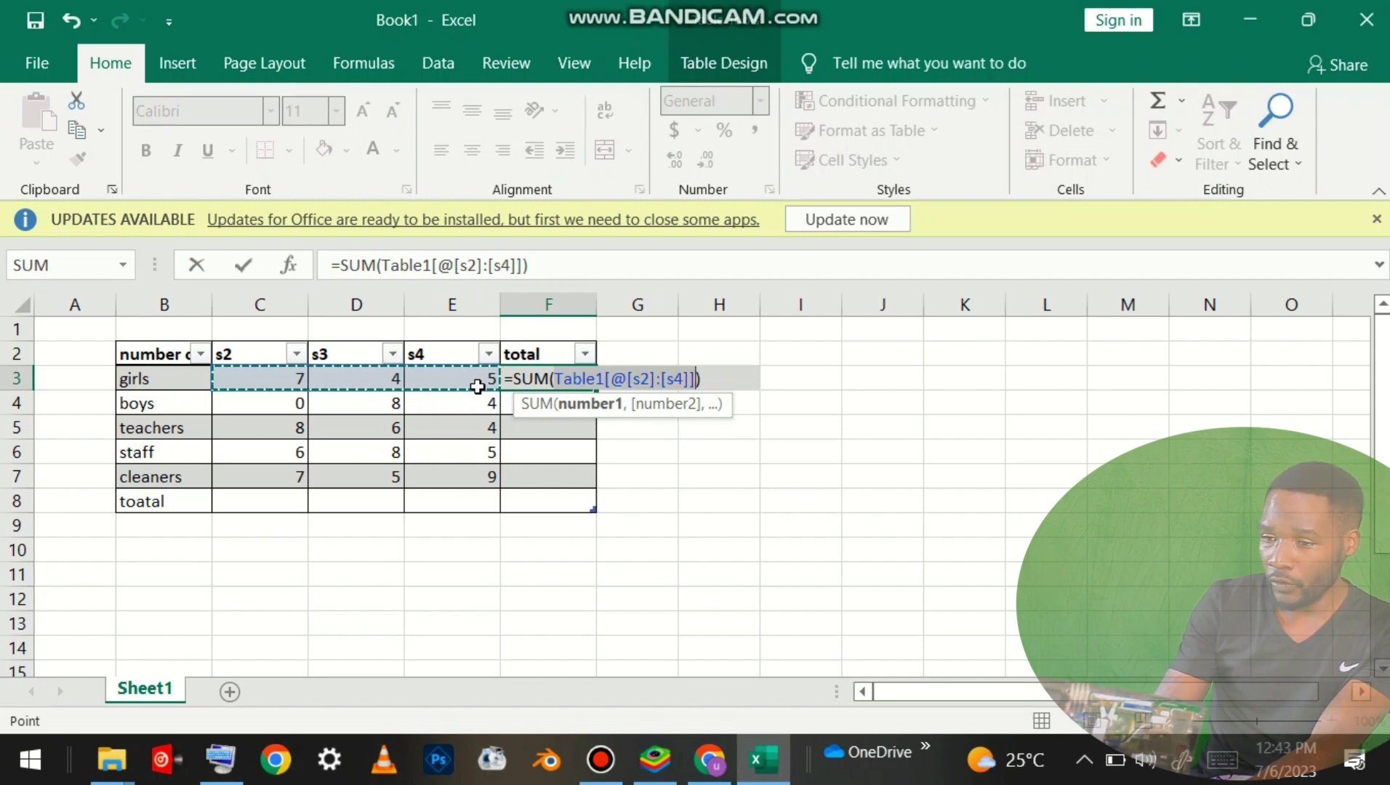
pyautogui.press('Return')
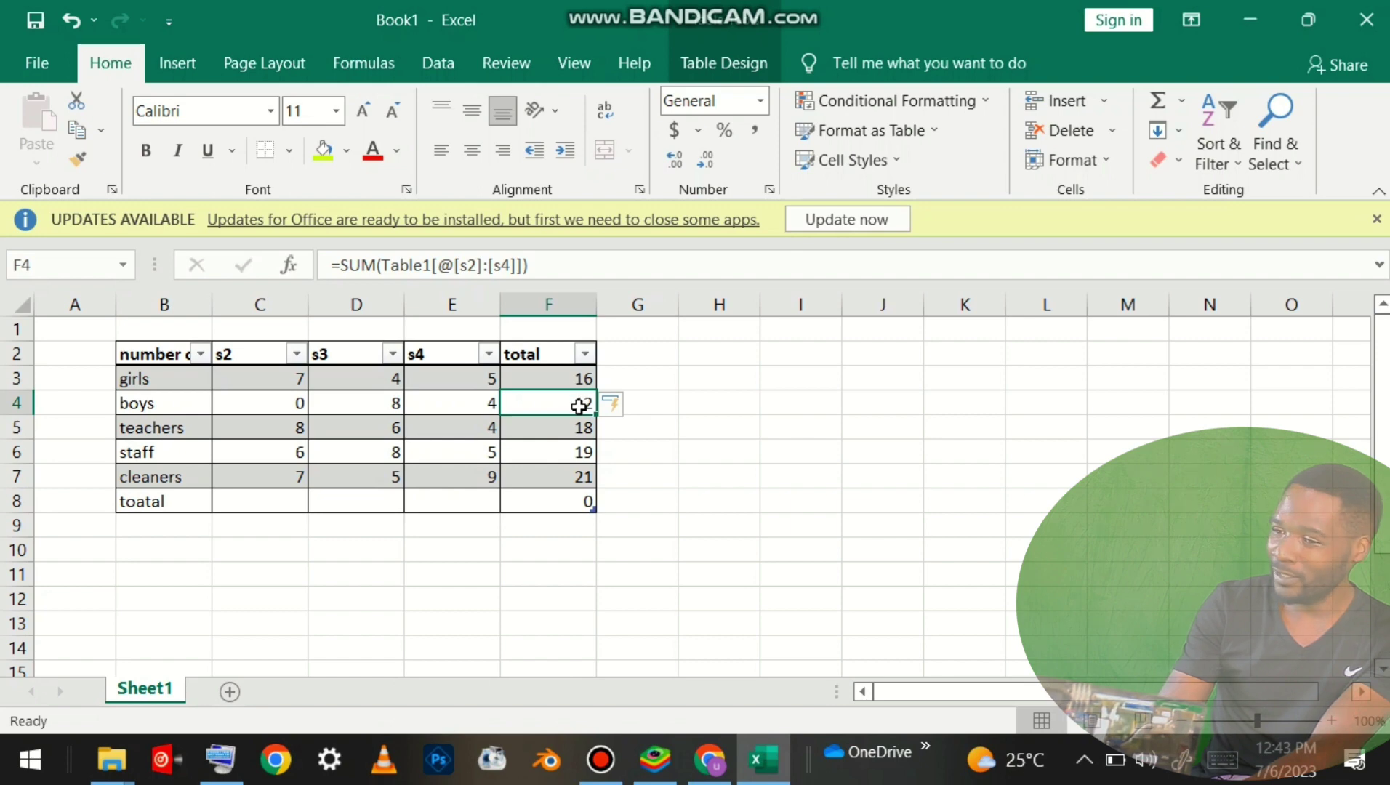
pyautogui.doubleClick(580, 405)
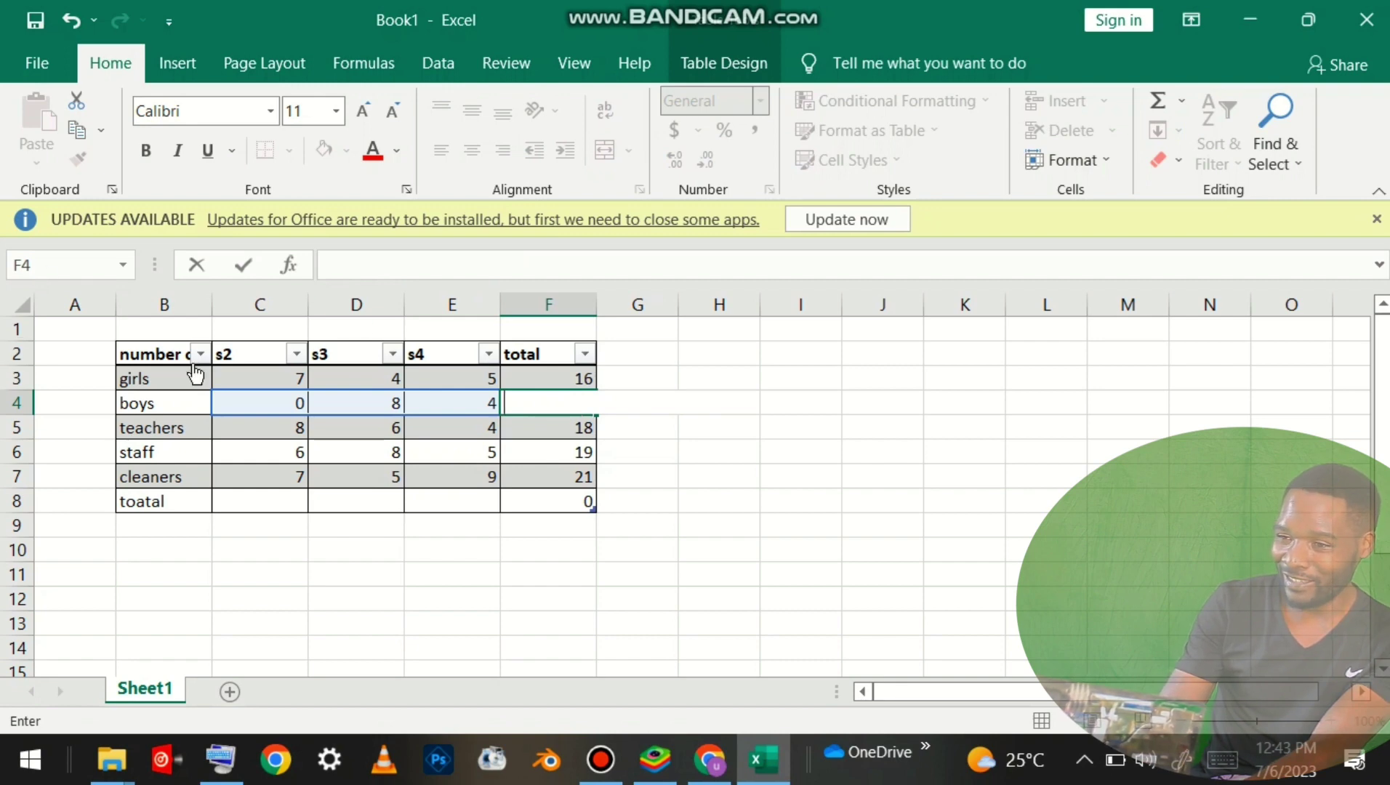
# Step: Leave F4 empty after removing its formula, then check row 4, C4 and F4
pyautogui.click(282, 404)
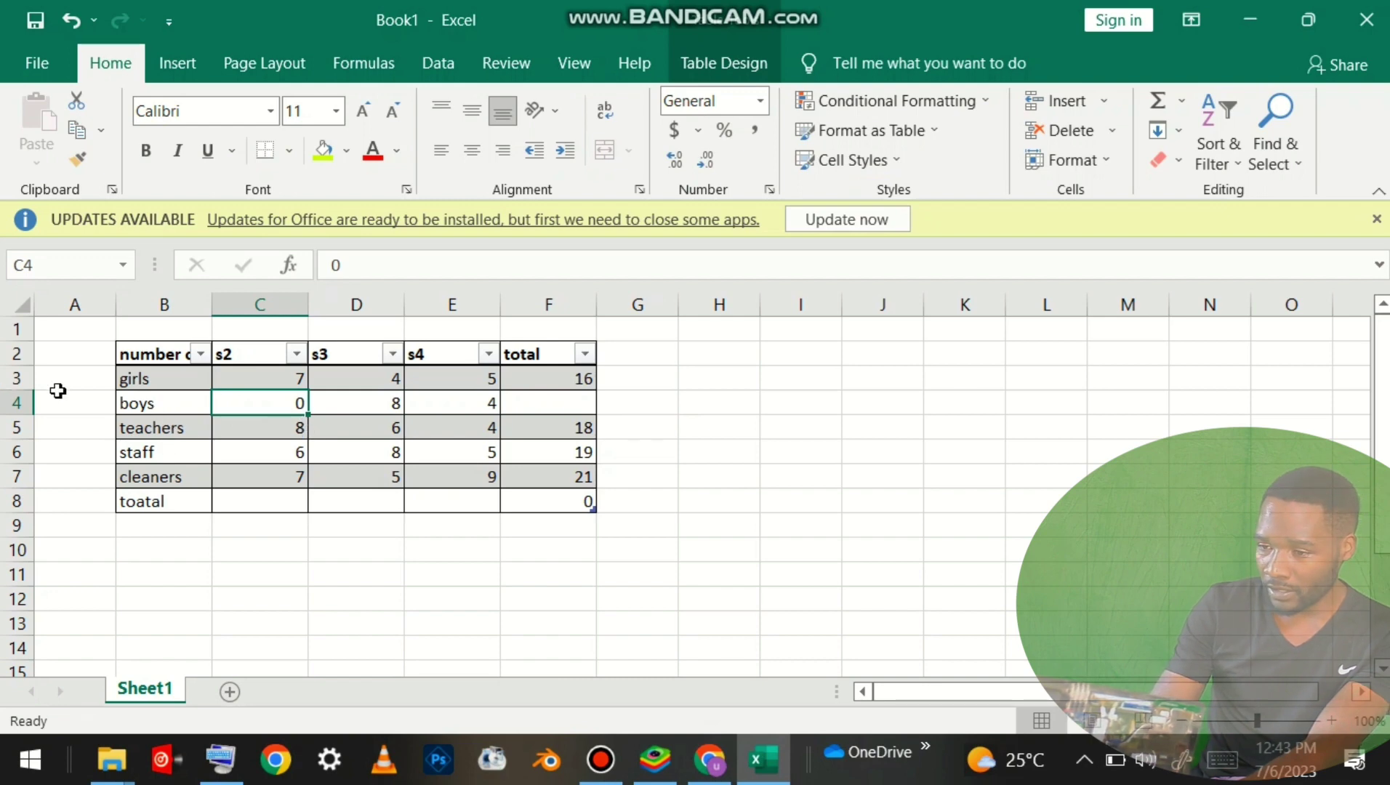
pyautogui.click(4, 407)
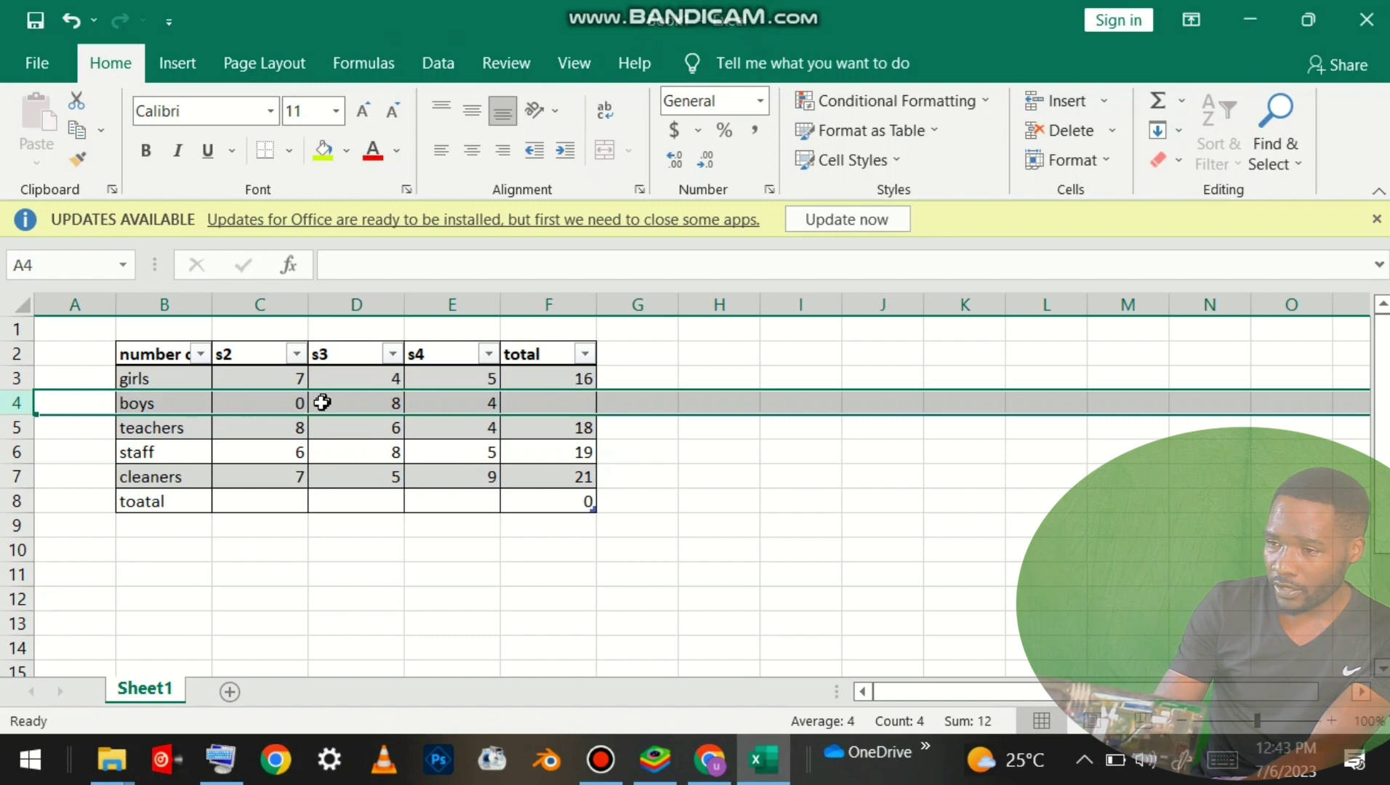
pyautogui.click(295, 404)
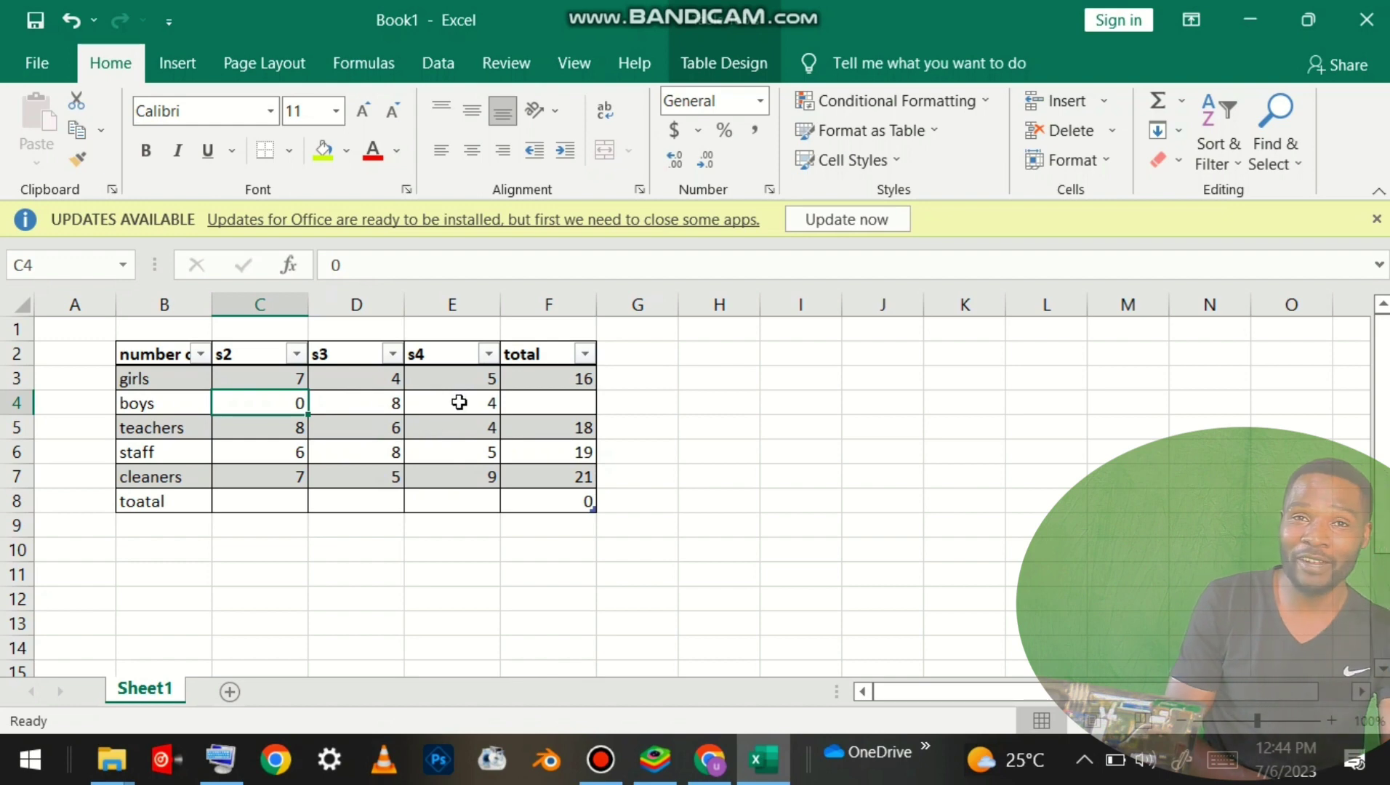
pyautogui.click(542, 398)
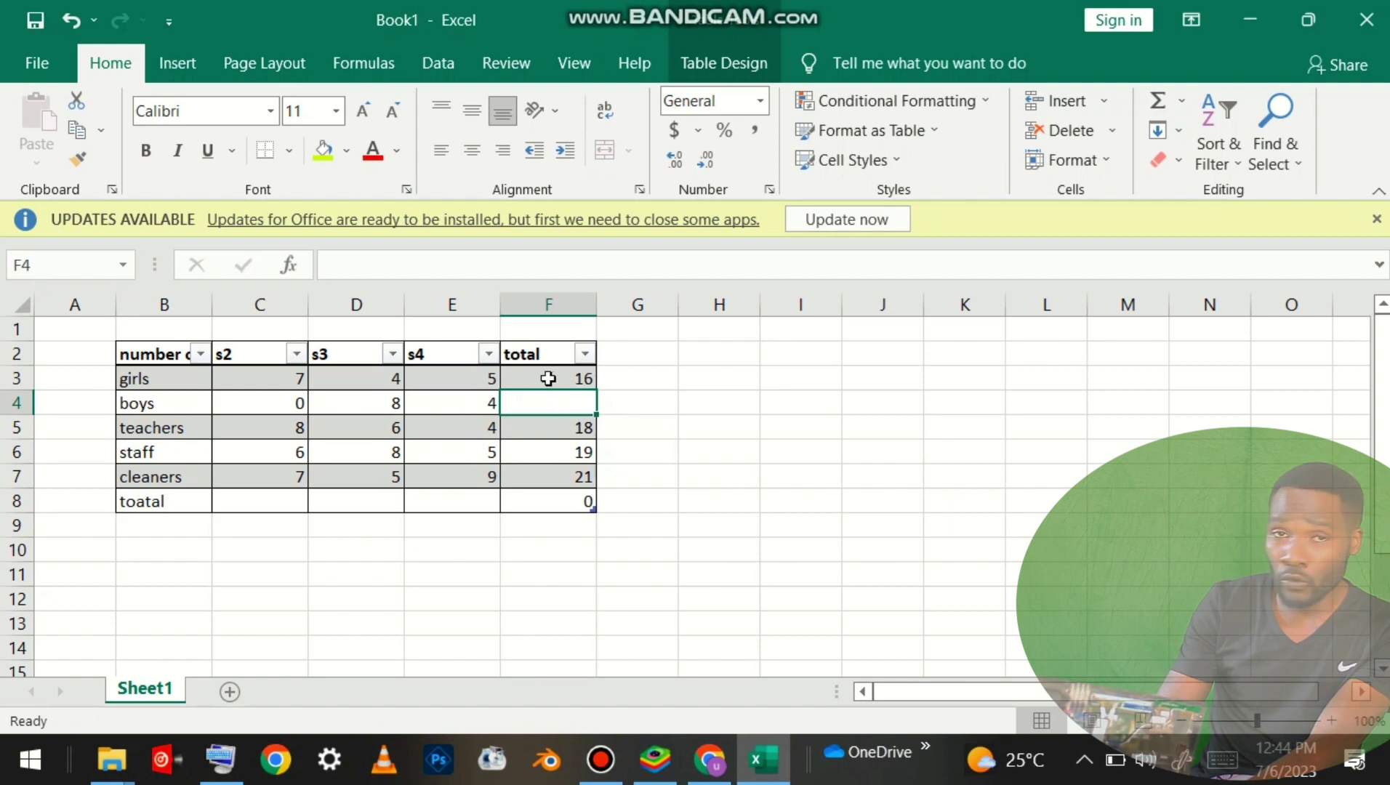
# Step: Enter =C4+D4-E4 in F4 so the total column computes s2 + s3 − s4
pyautogui.write('=')
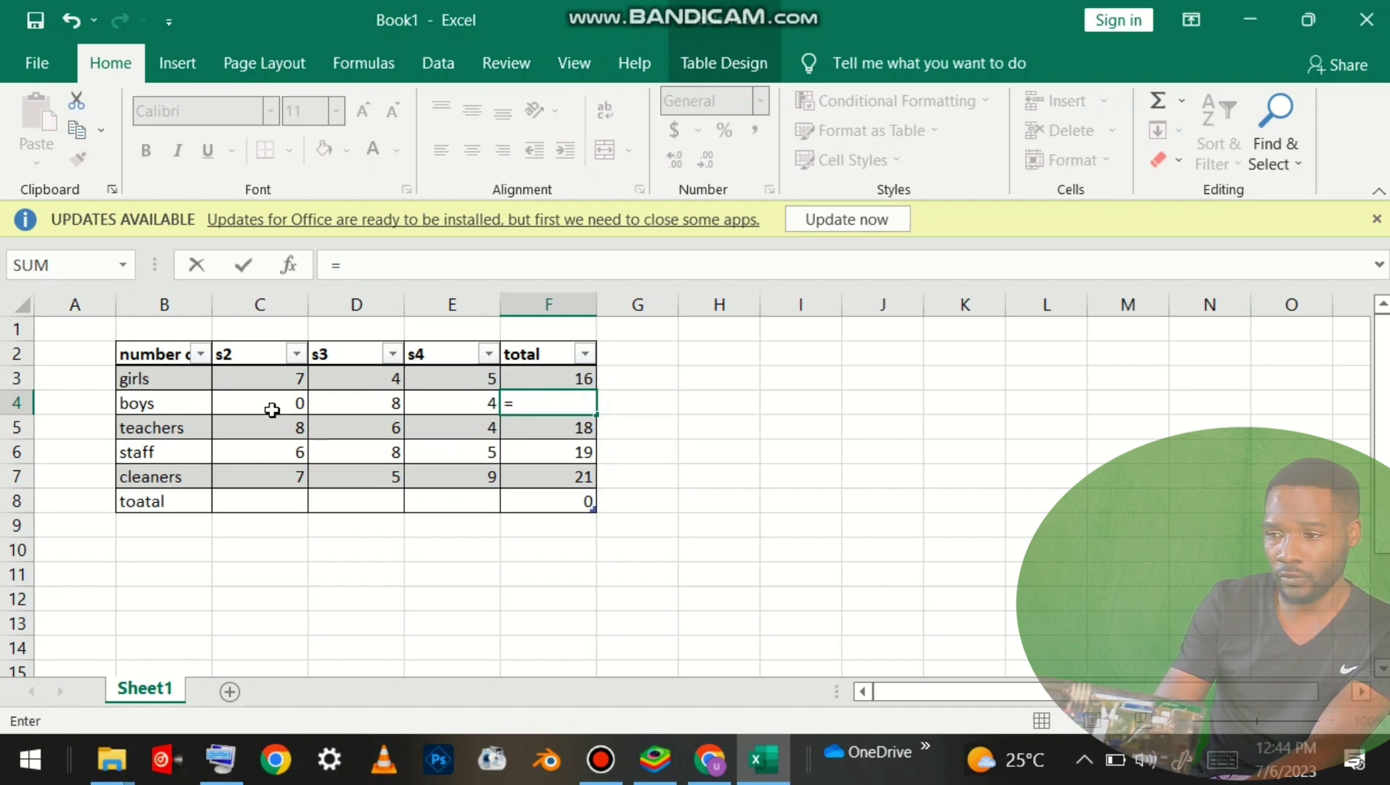
pyautogui.click(272, 410)
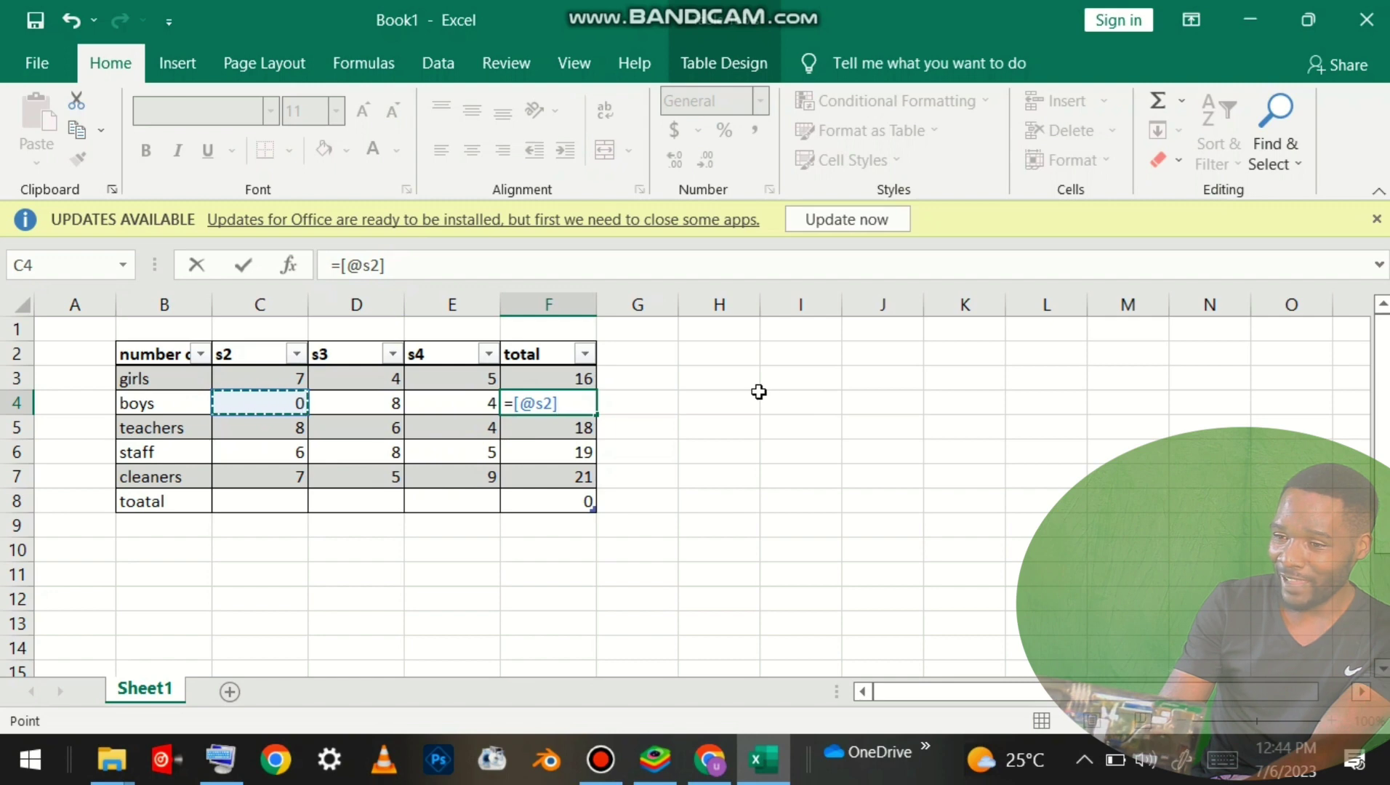
pyautogui.write('+')
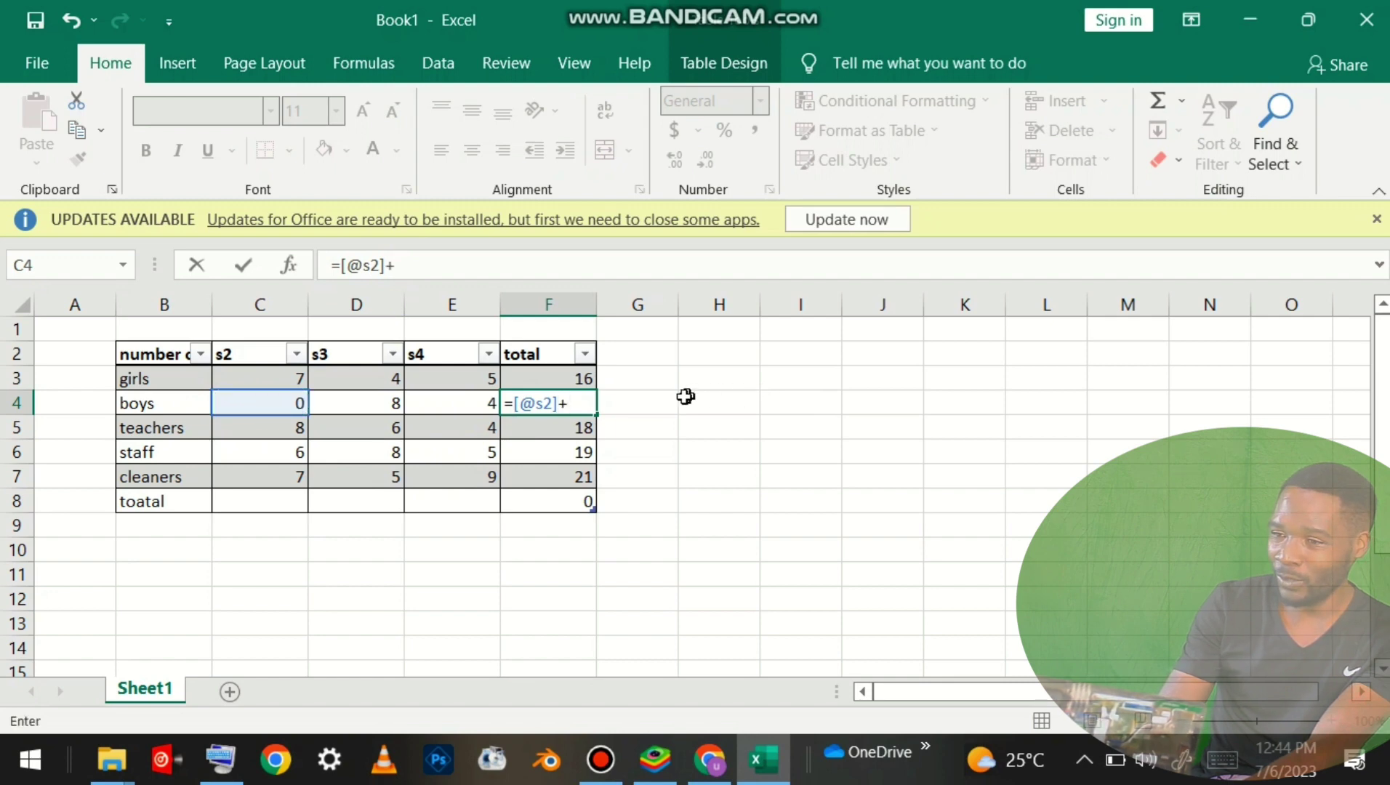
pyautogui.click(374, 402)
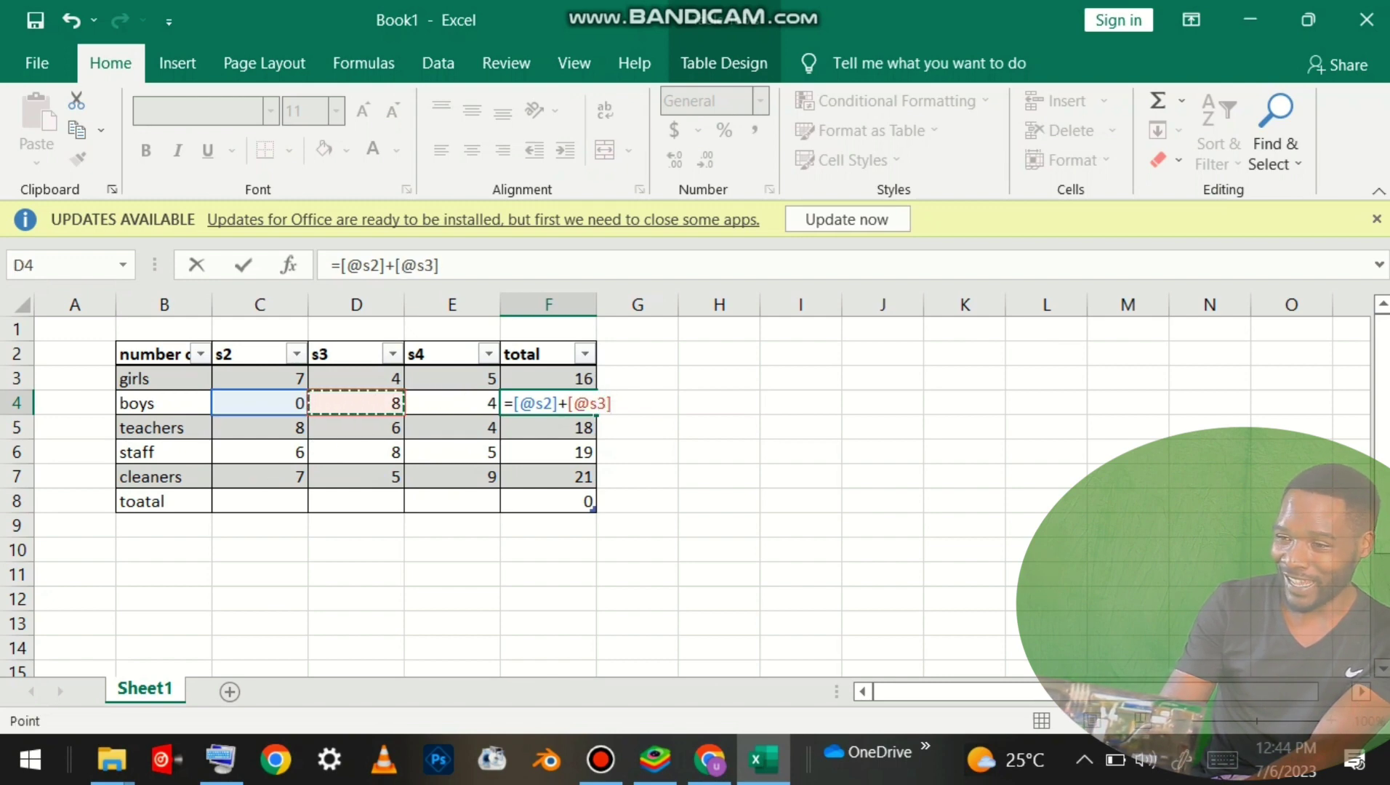
pyautogui.write('-')
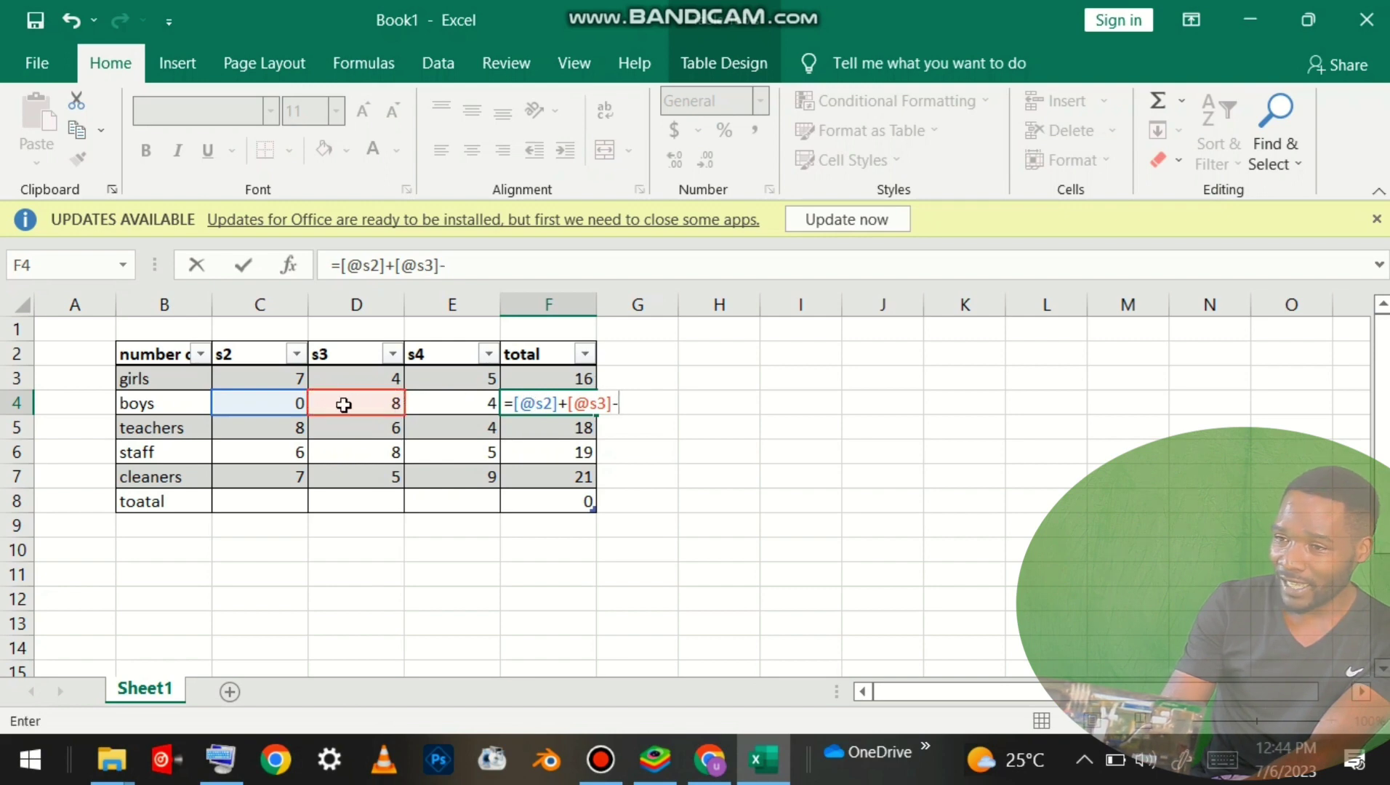
pyautogui.click(468, 396)
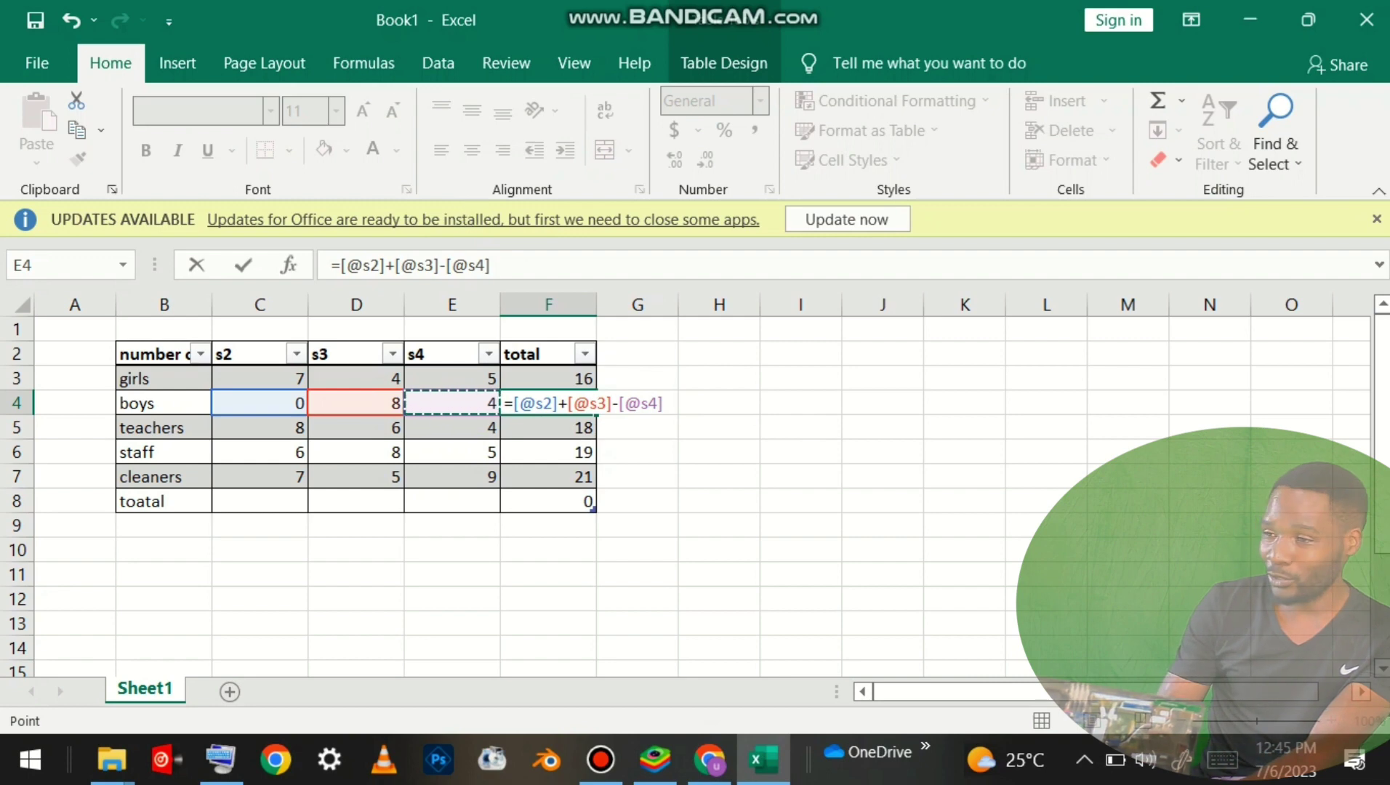
pyautogui.moveTo(342, 266)
pyautogui.mouseDown()
pyautogui.moveTo(491, 266)
pyautogui.moveTo(331, 267)
pyautogui.mouseUp()
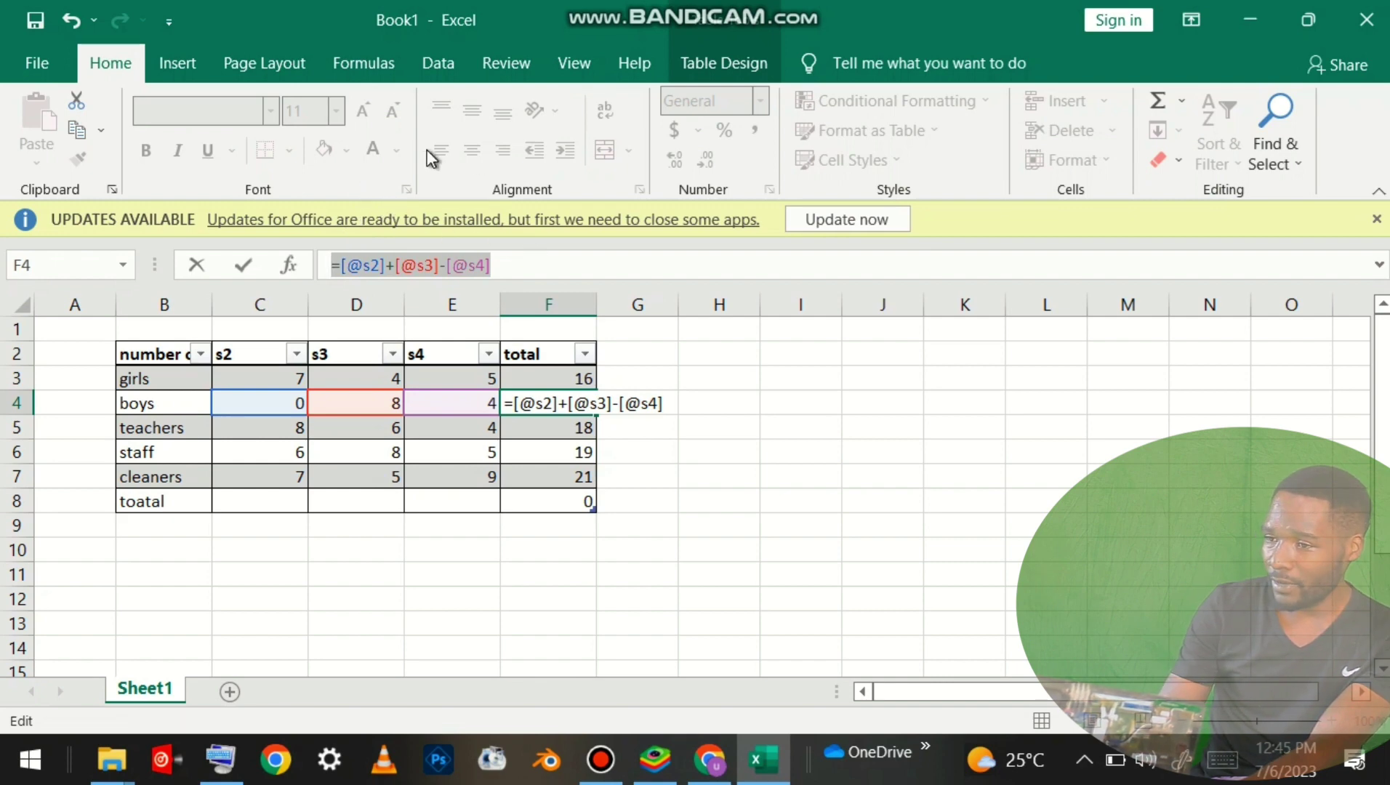
pyautogui.press('Return')
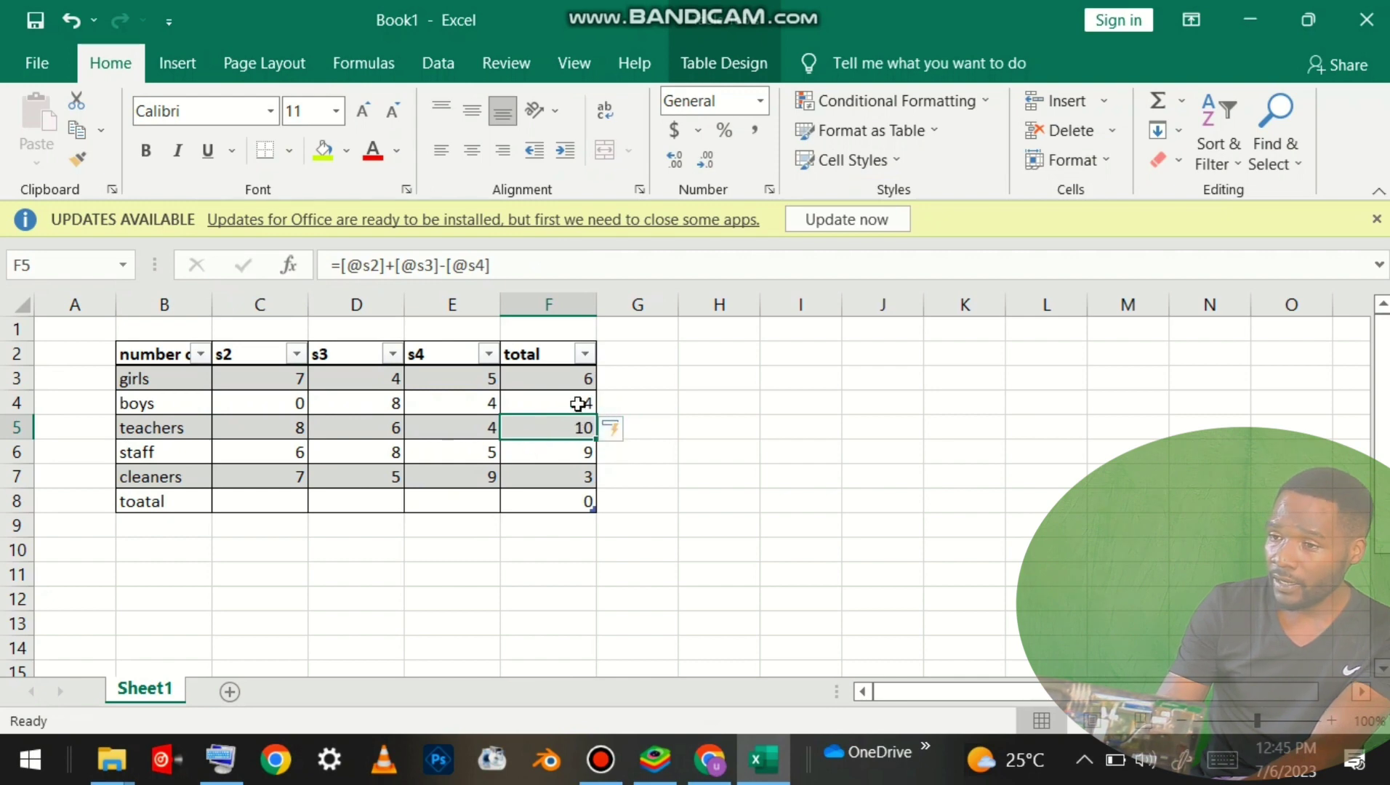
# Step: Check the boys and staff totals and open the staff total F6 for editing
pyautogui.click(578, 404)
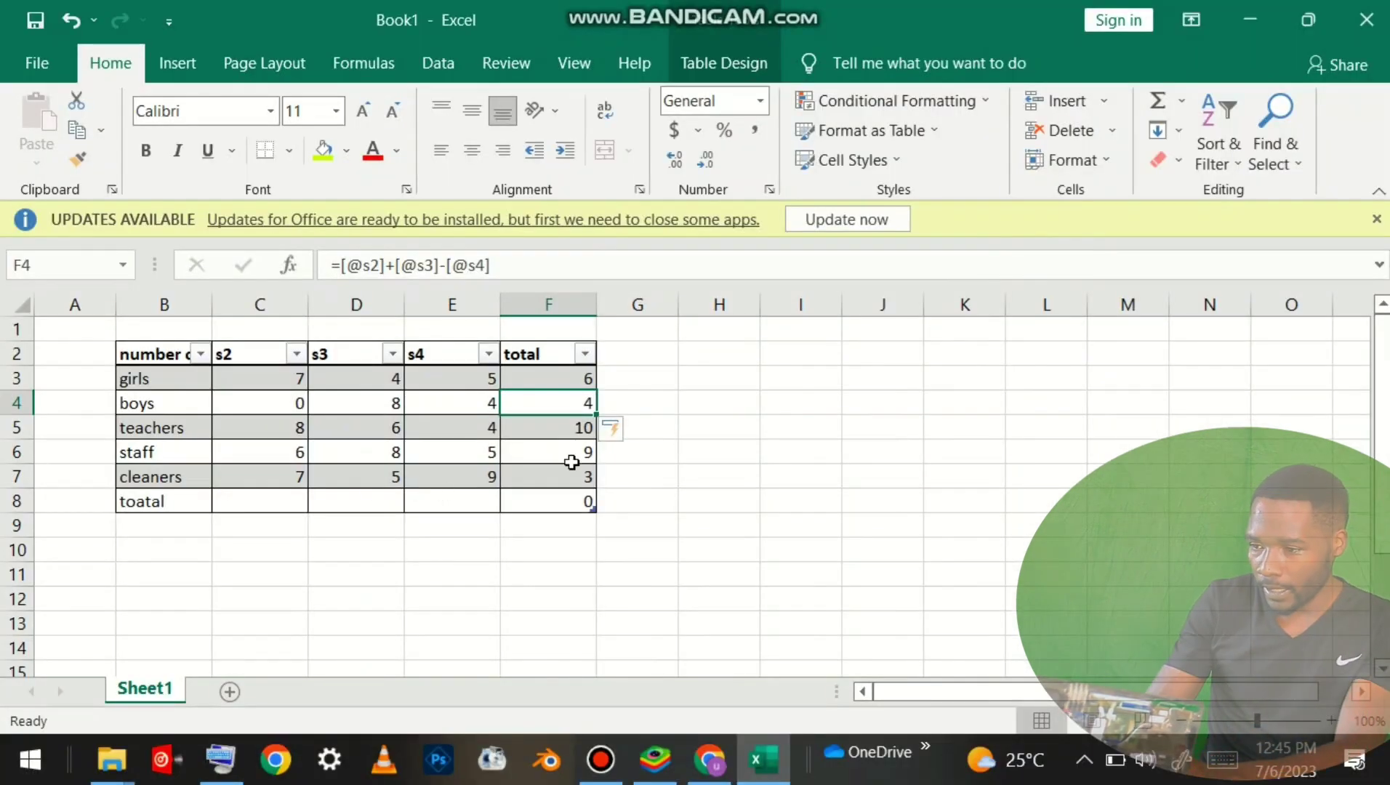
pyautogui.click(572, 452)
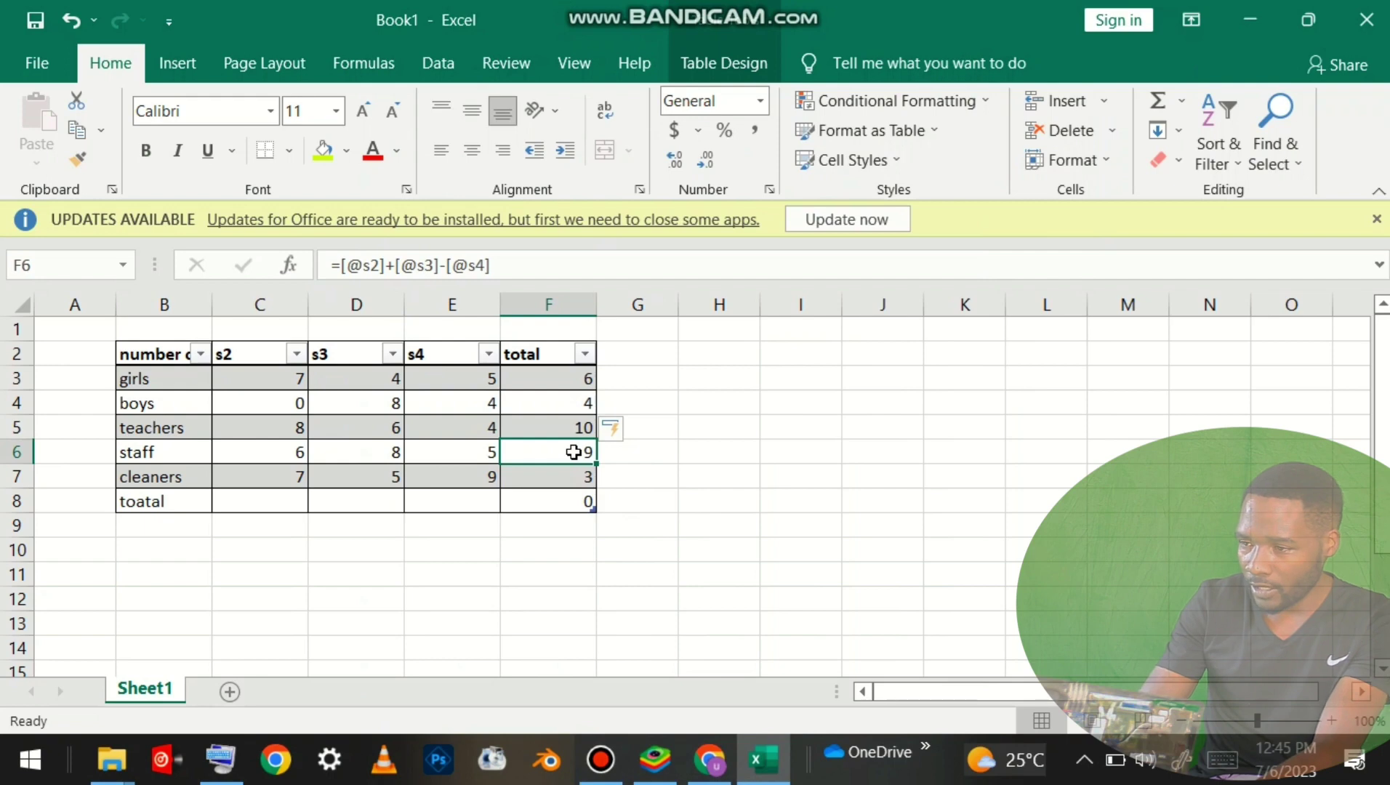
pyautogui.doubleClick(568, 452)
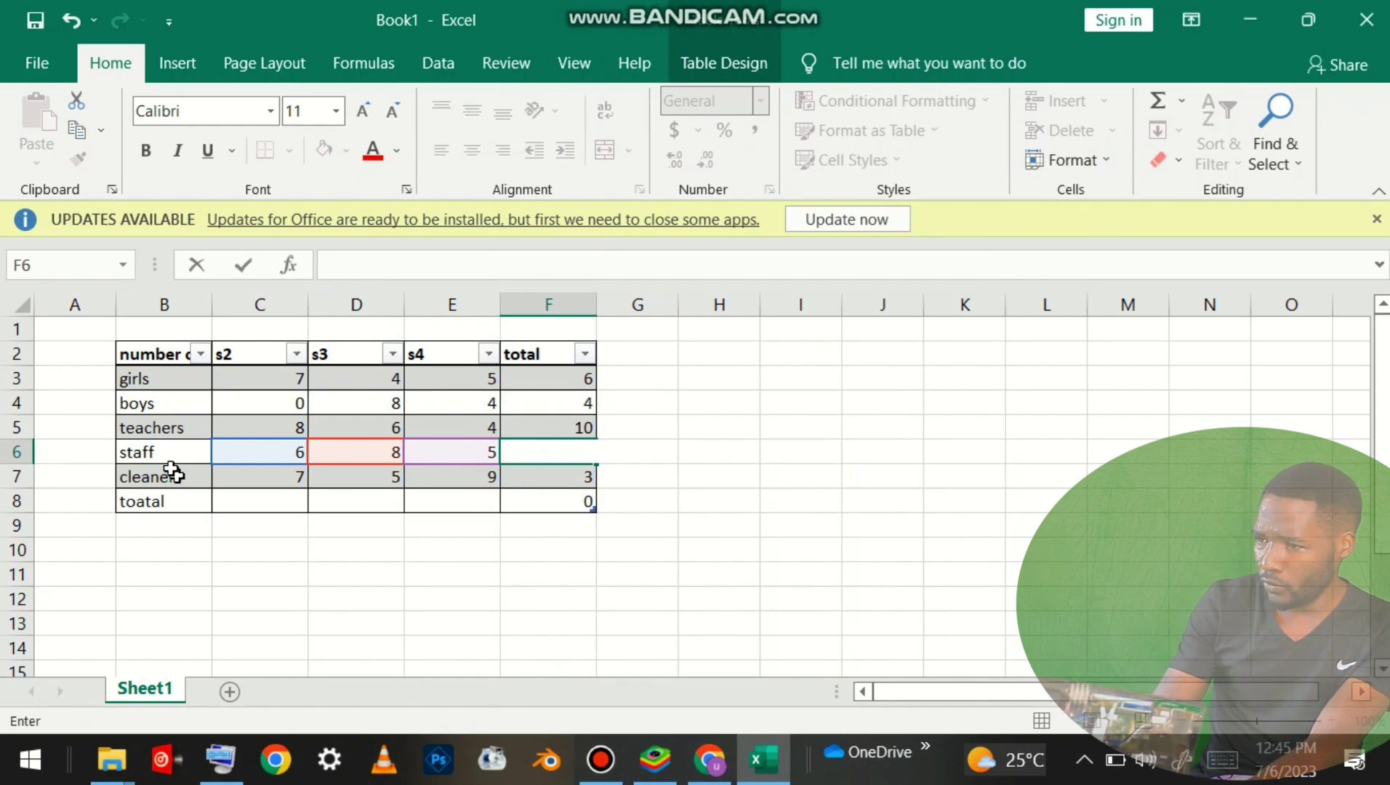
# Step: Erase the teachers total formula in F5, leaving F5 and F6 both empty
pyautogui.click(157, 447)
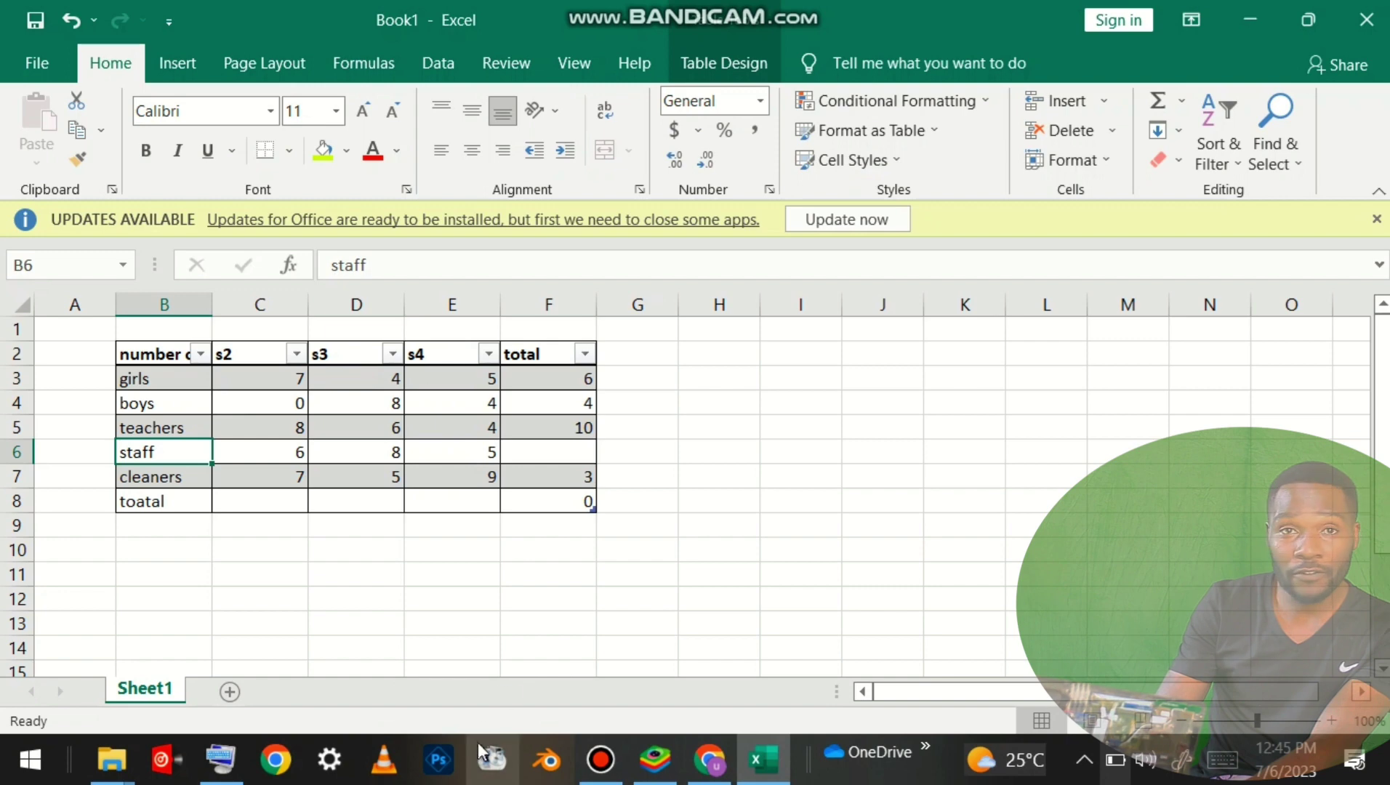
pyautogui.click(581, 454)
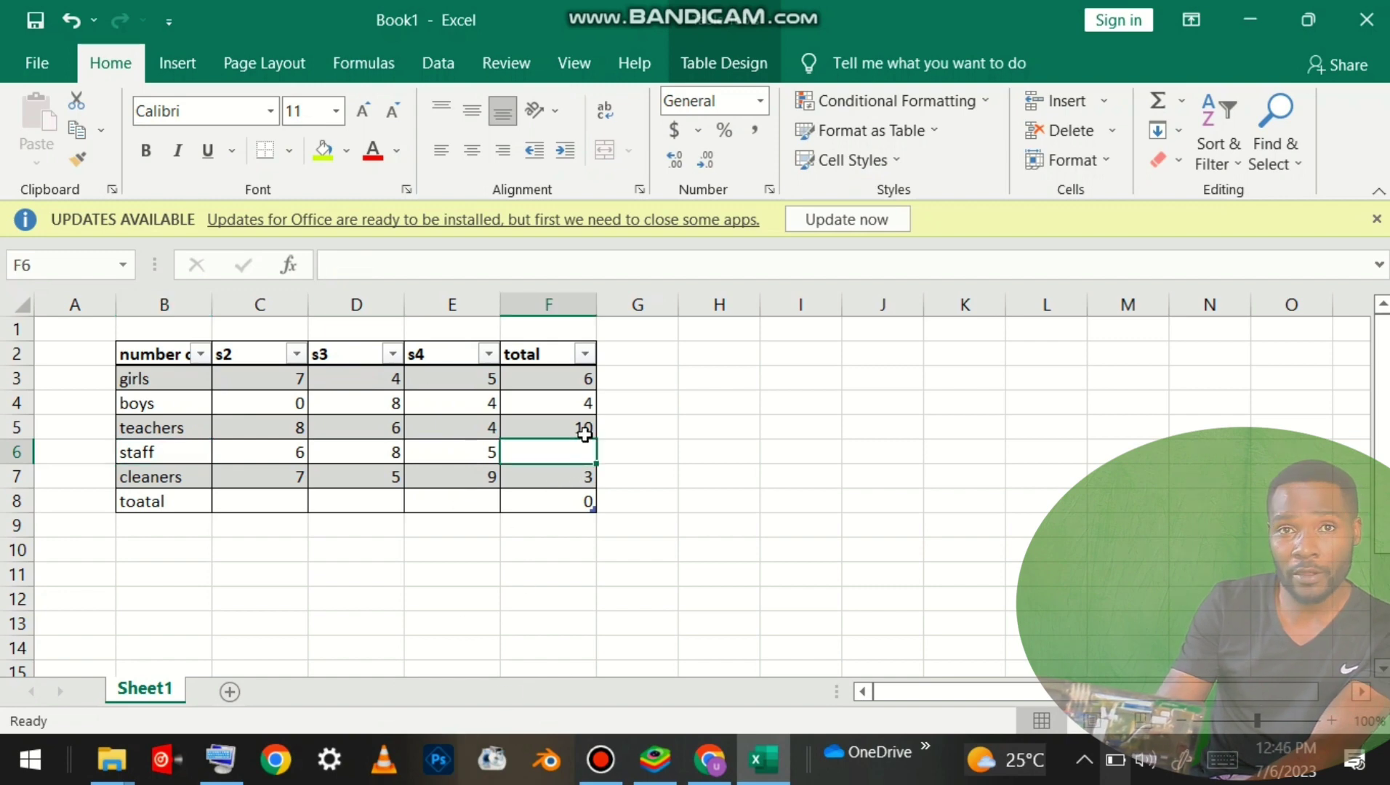
pyautogui.click(585, 430)
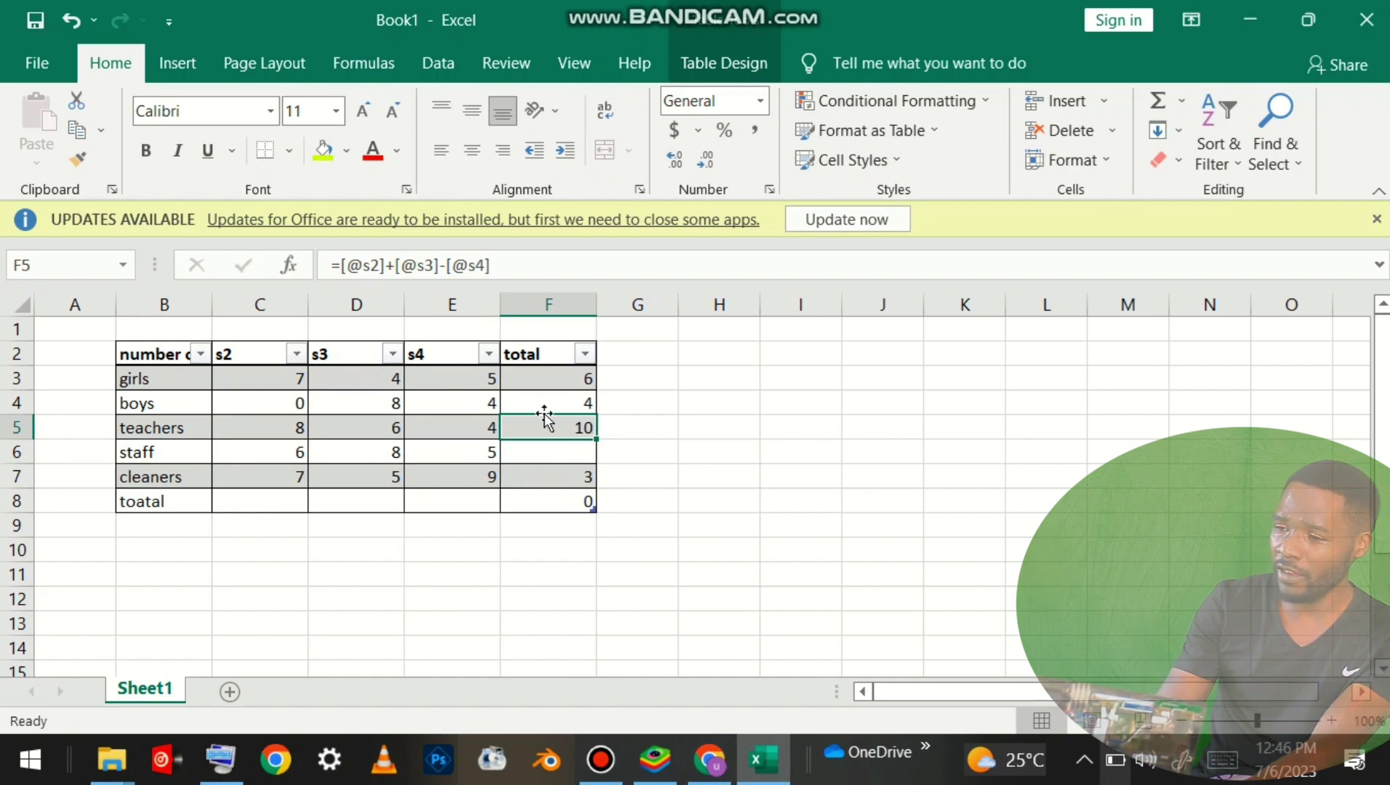
pyautogui.press('BackSpace')
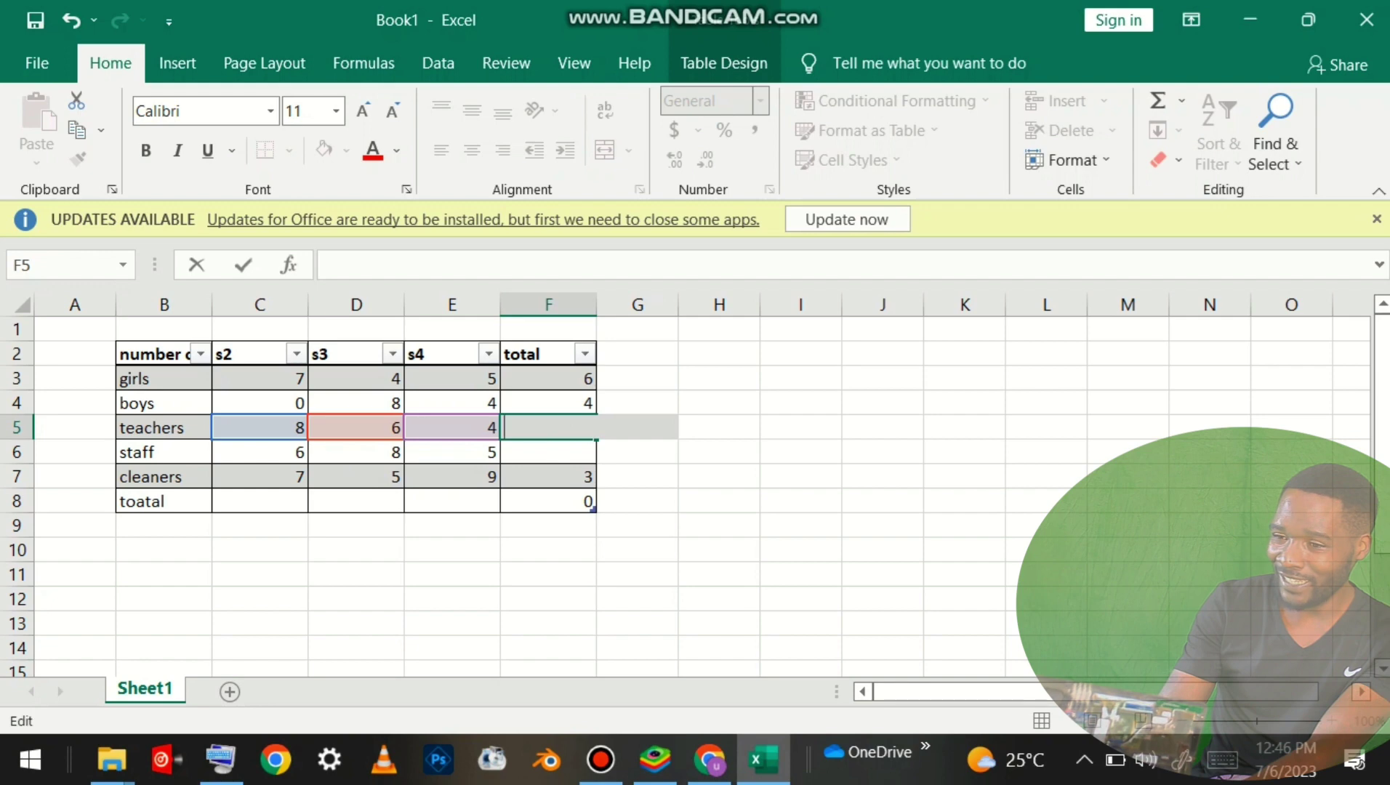
pyautogui.click(505, 458)
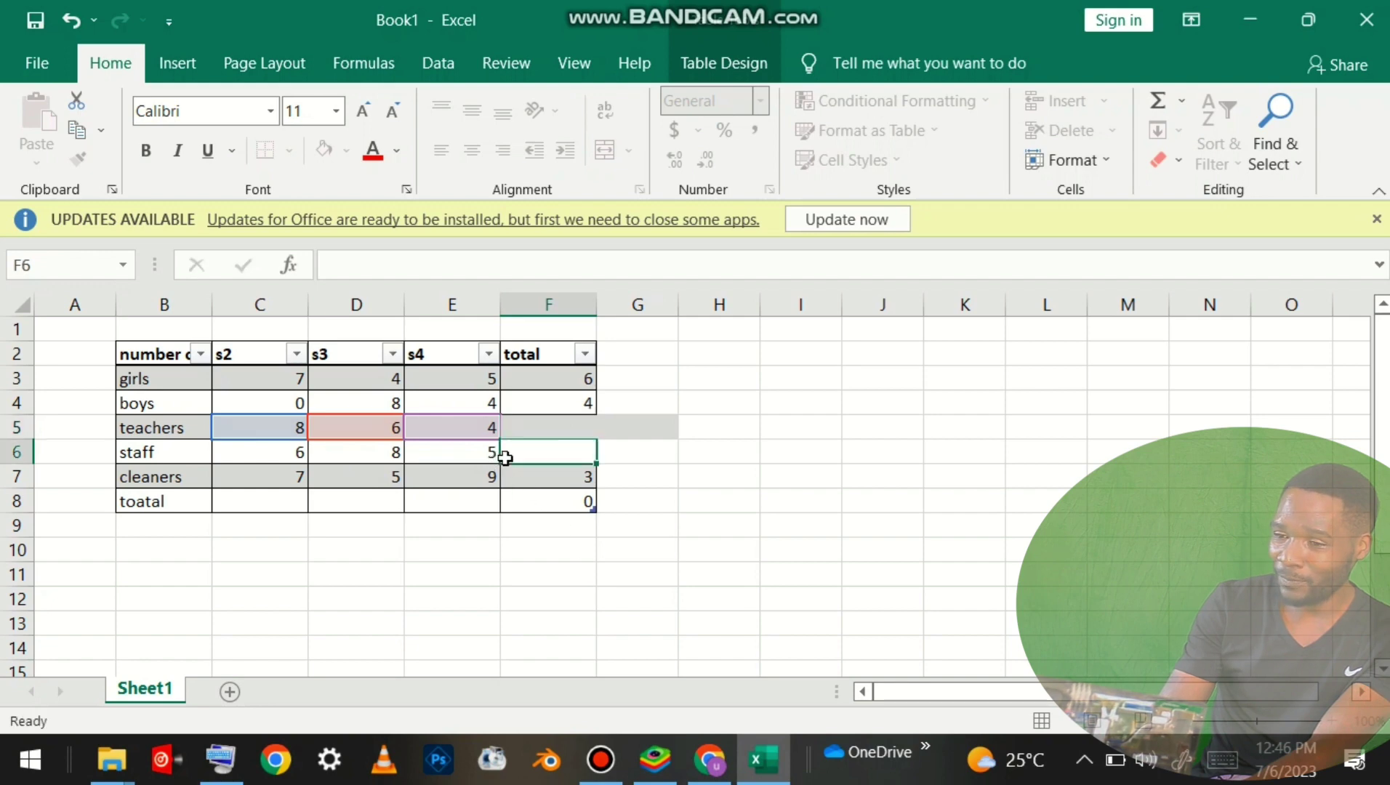
pyautogui.click(563, 427)
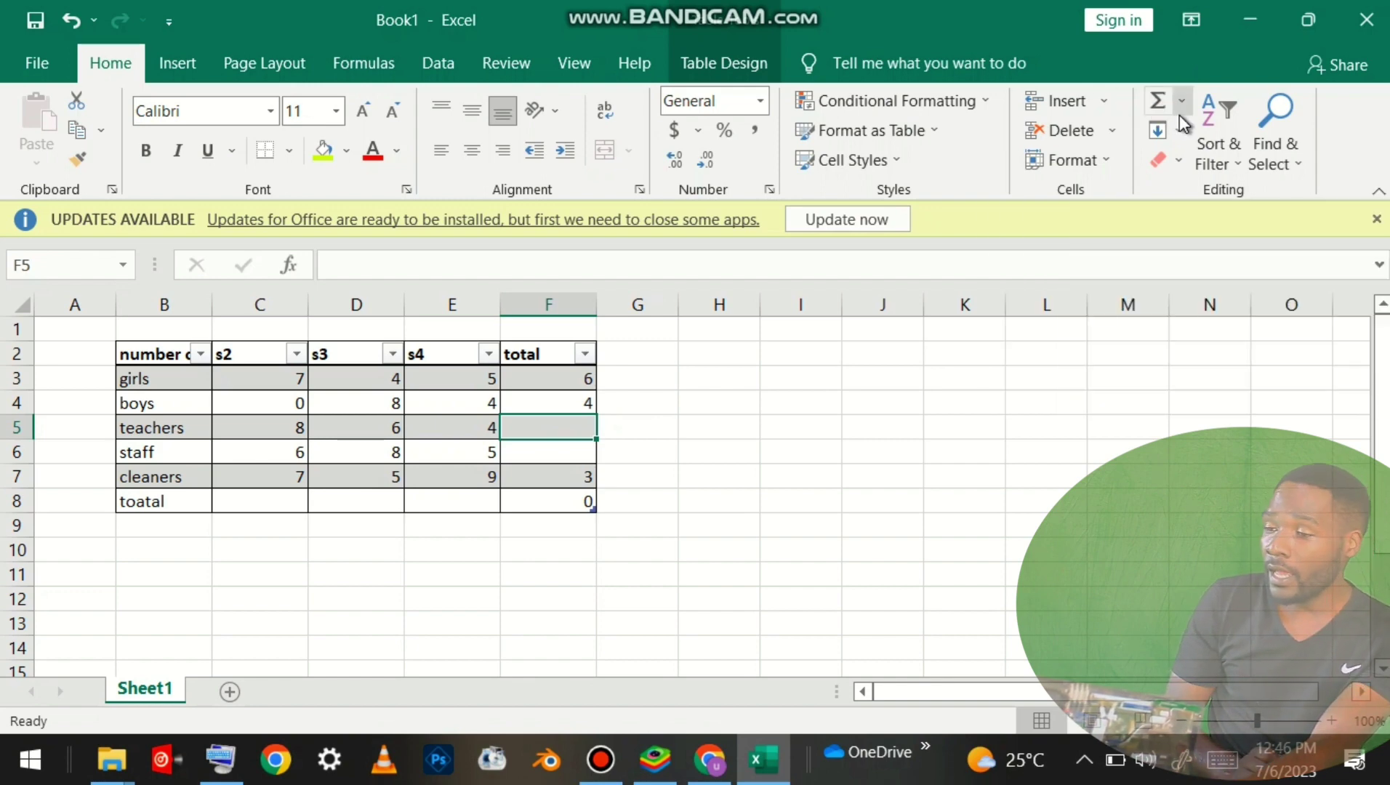
# Step: Put an AutoSum Average of the totals above into F5, showing 5, then select C8
pyautogui.click(1182, 102)
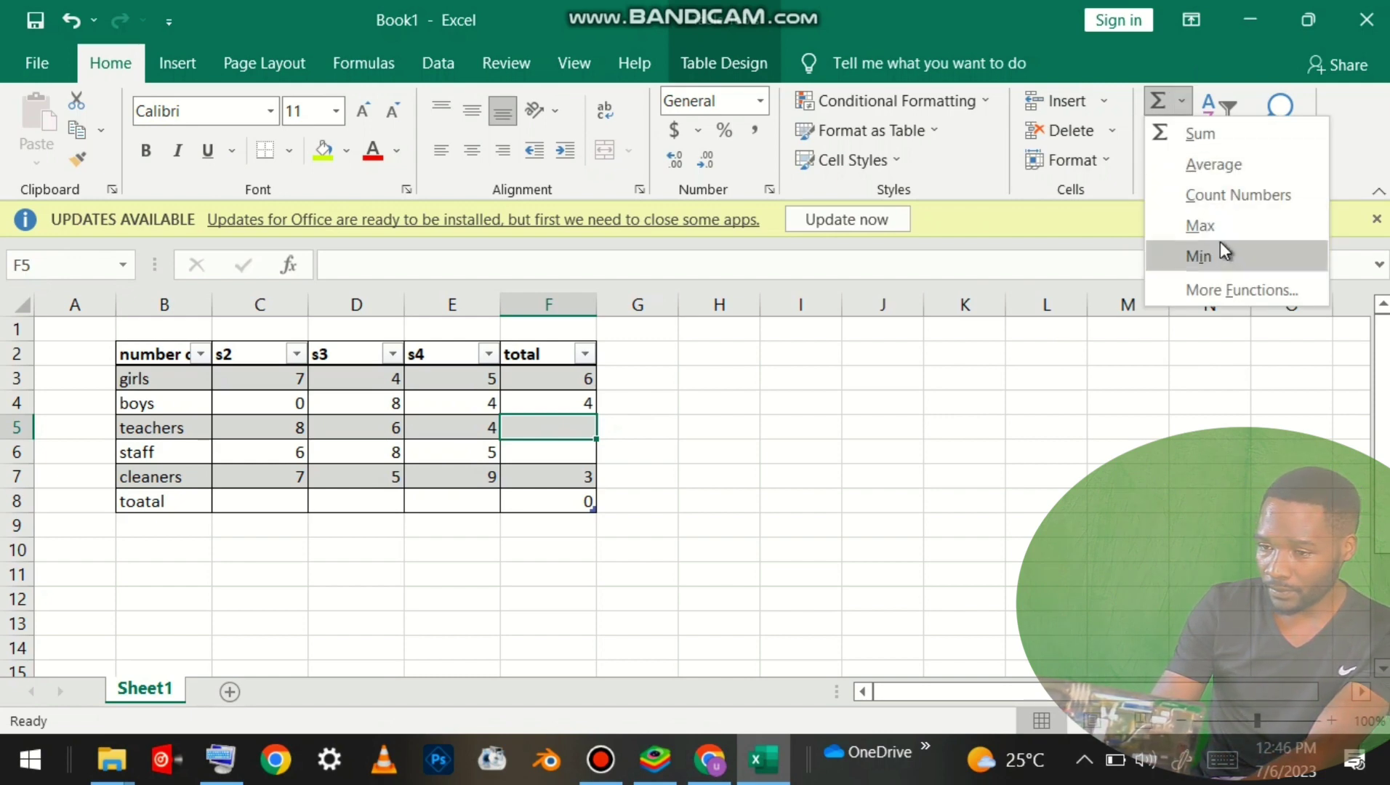
pyautogui.click(1242, 174)
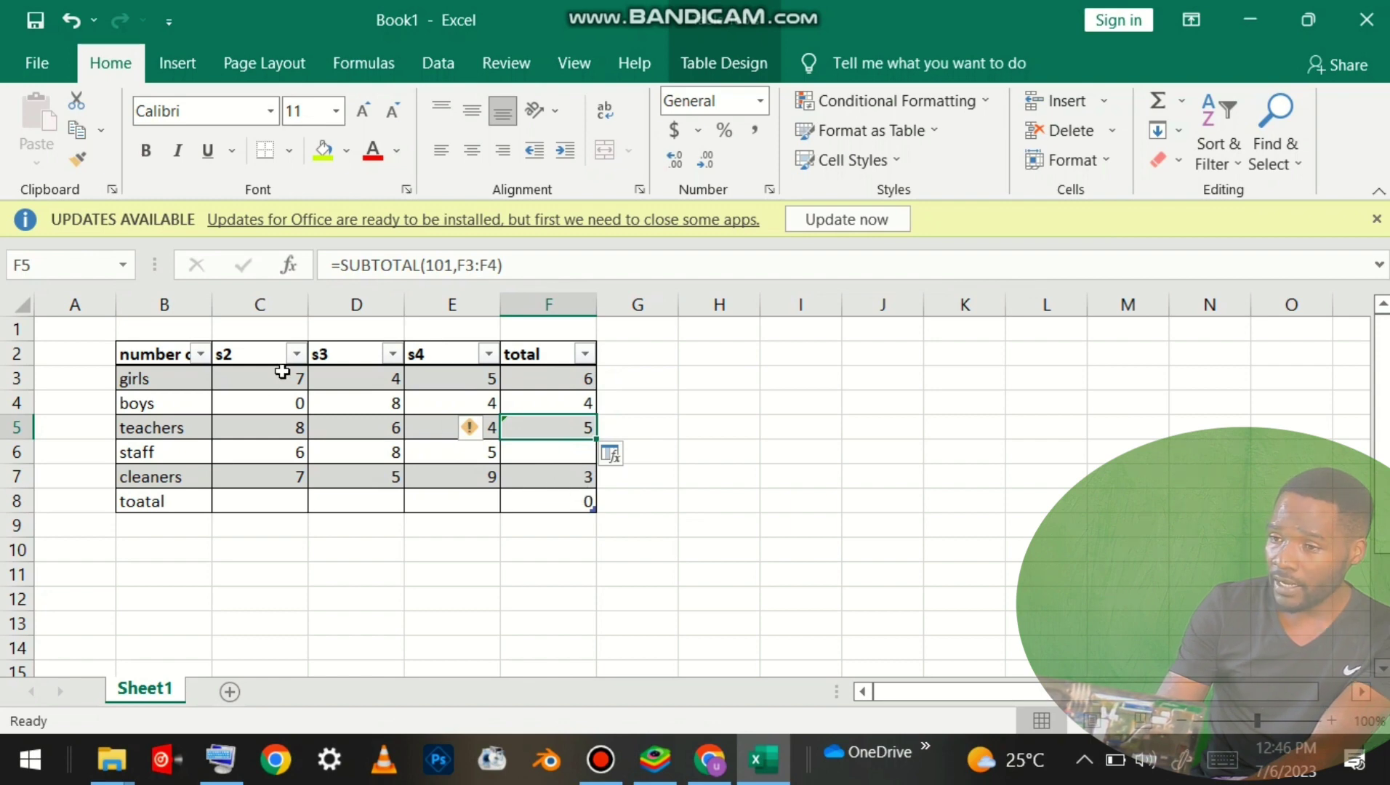
pyautogui.click(274, 507)
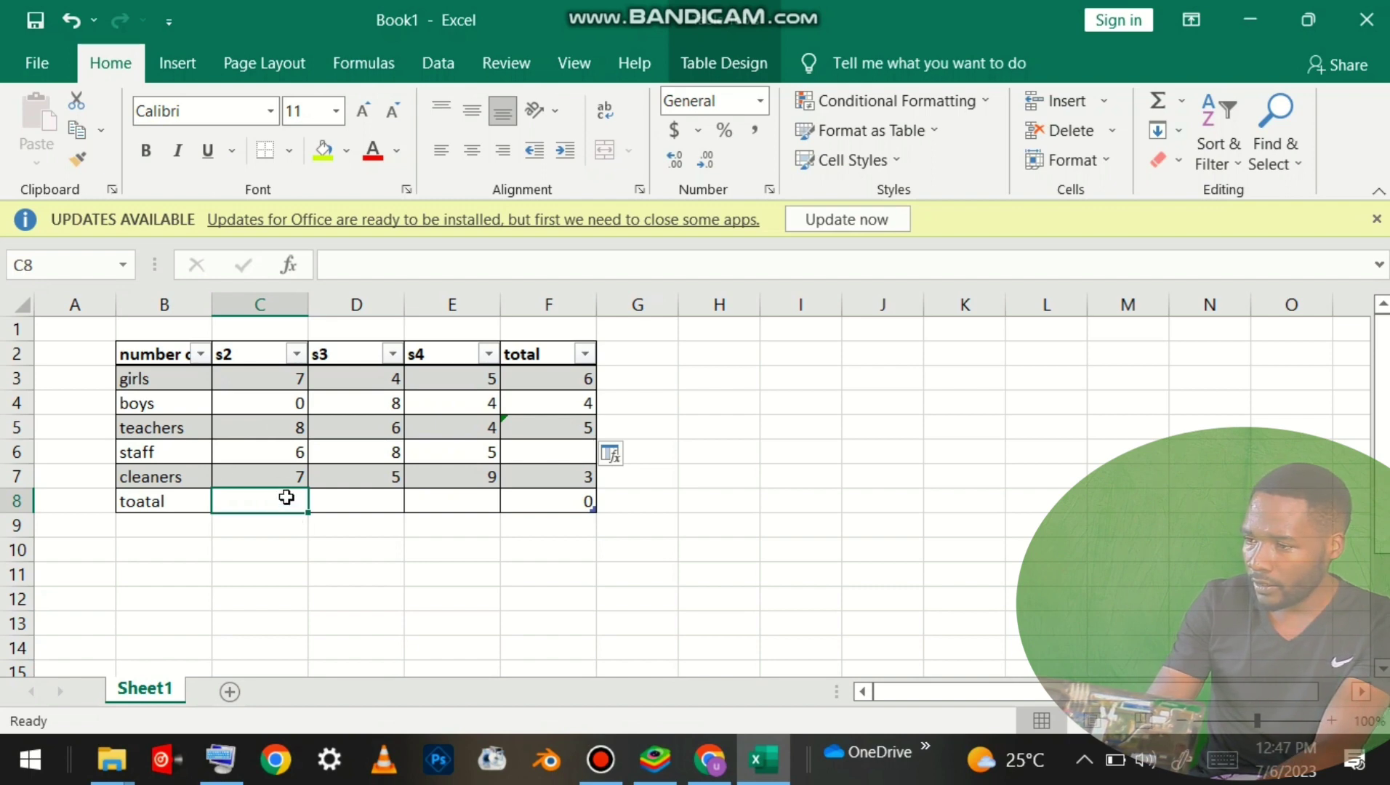
pyautogui.click(1185, 108)
pyautogui.click(1185, 134)
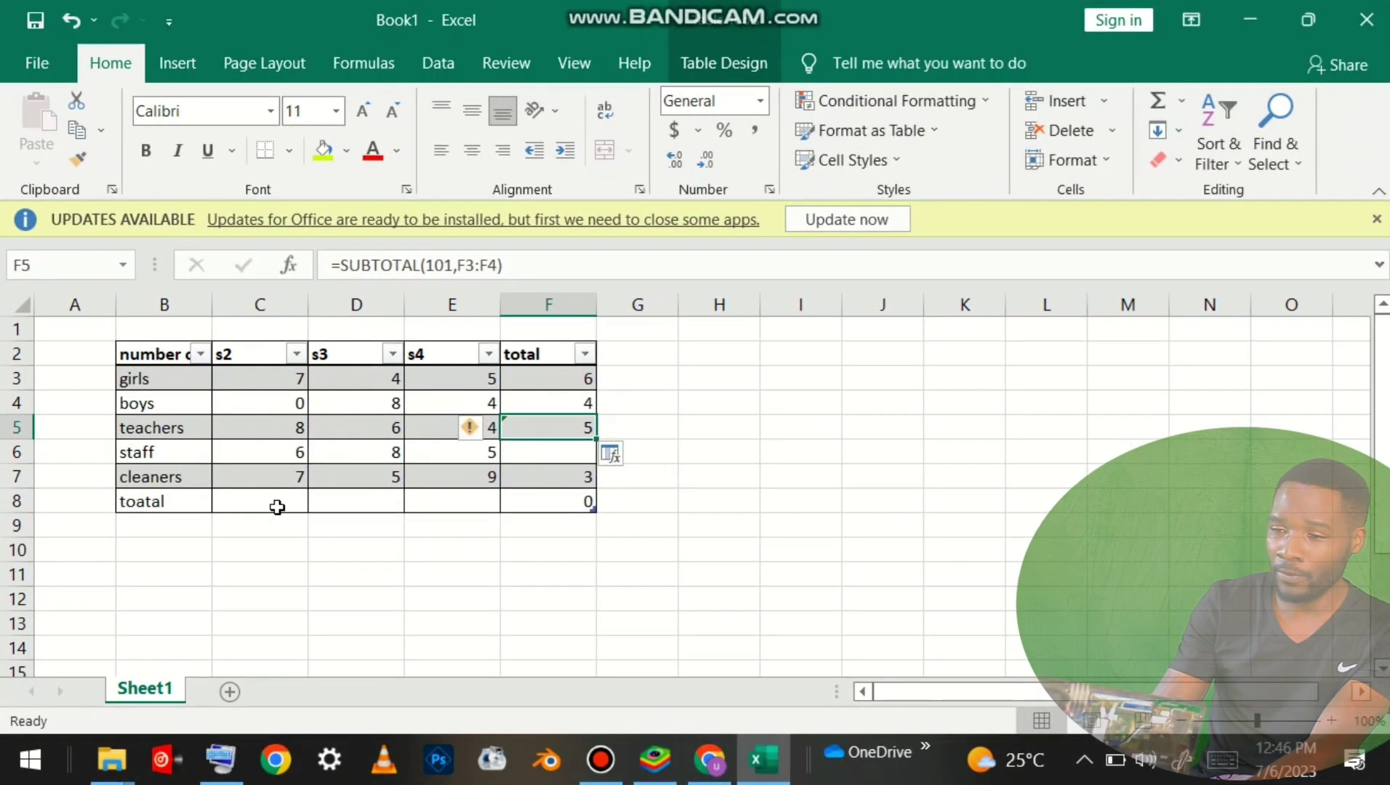
pyautogui.click(277, 502)
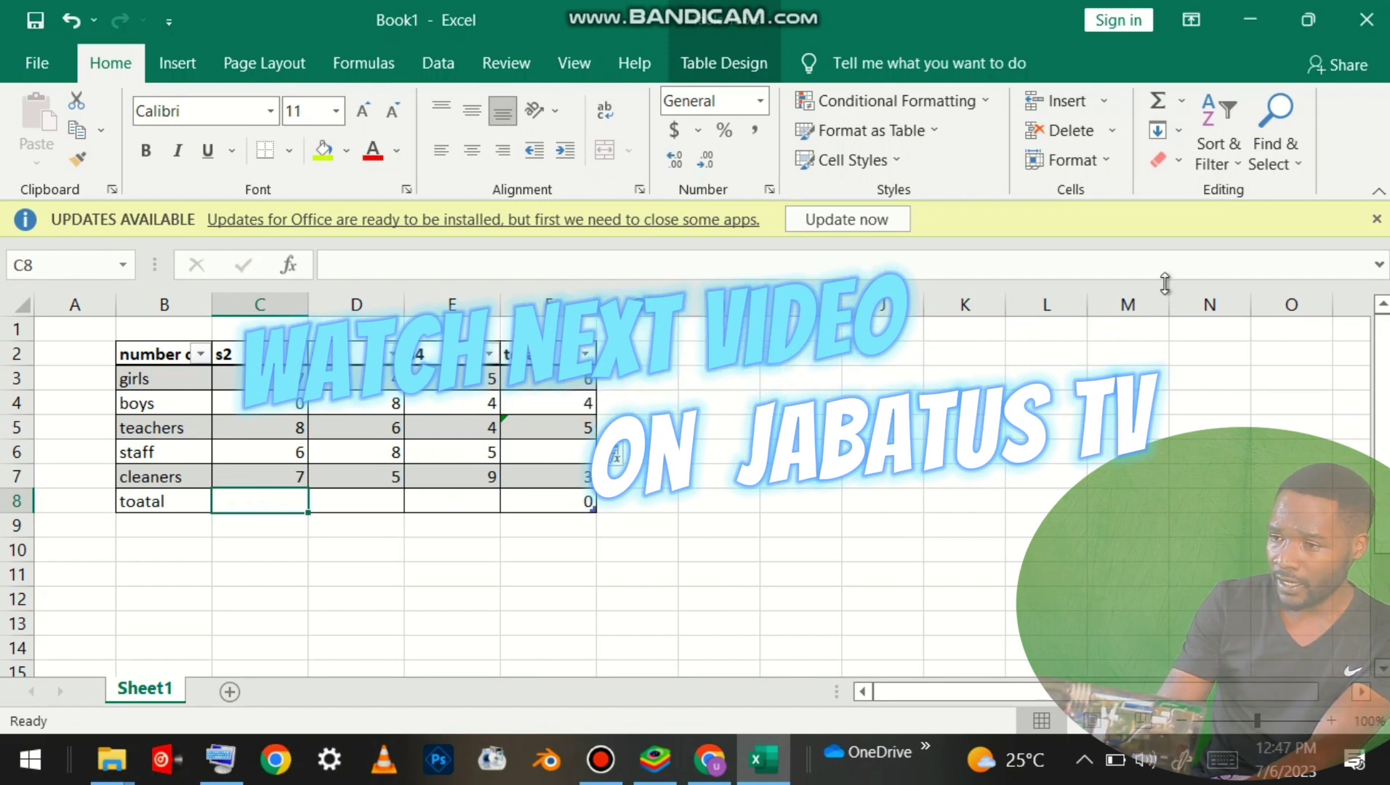
# Step: Apply AutoSum Sum in C8 to total the s2 column as 28
pyautogui.click(1183, 108)
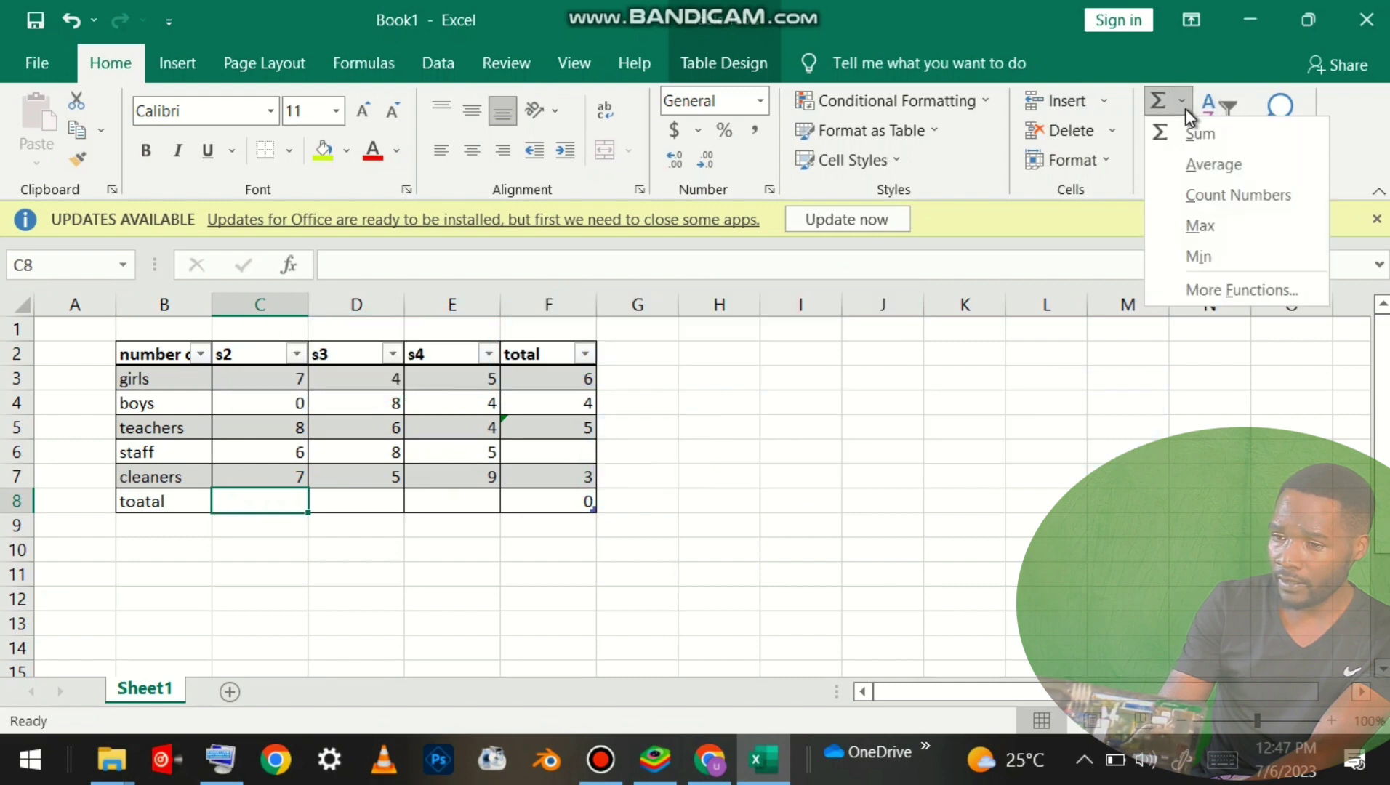
pyautogui.click(1185, 134)
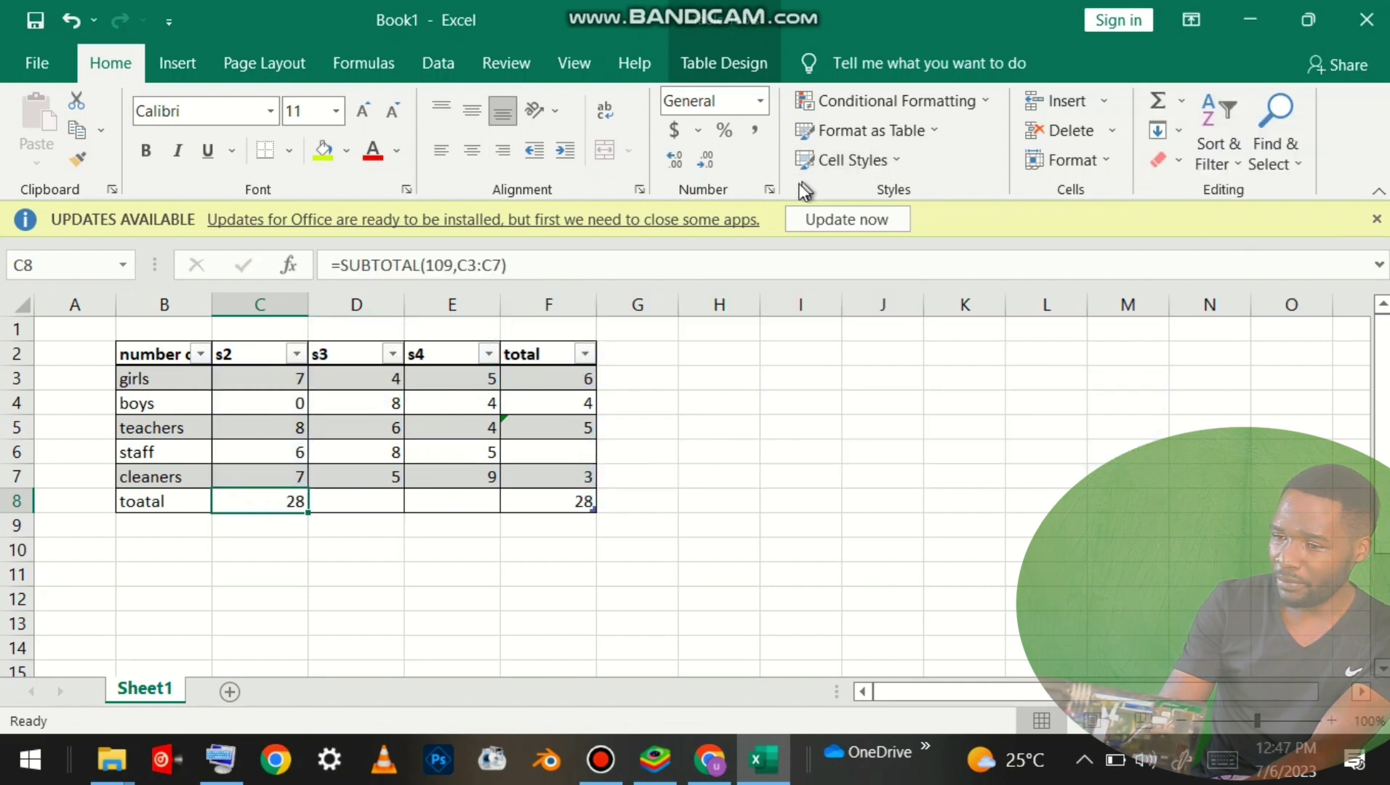